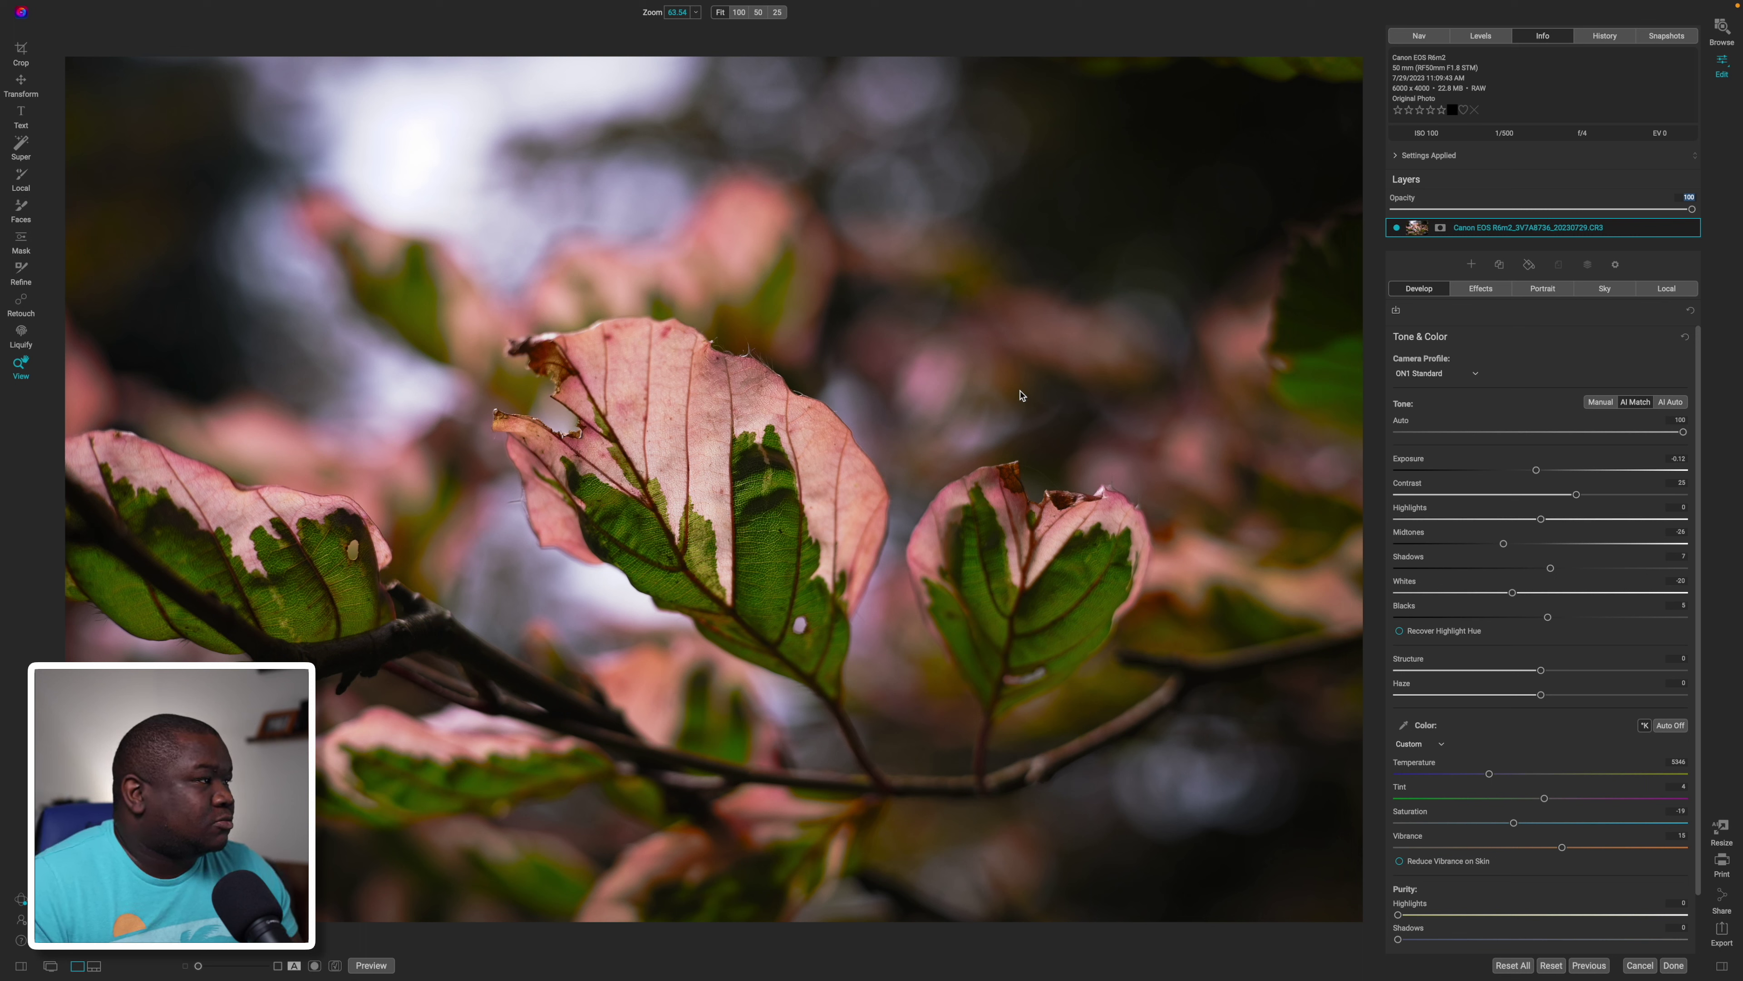
- Duplicate the leaf photo layer and name the layers 'Color Enhancer' and 'Local Adjustmnet'
{"action": "key", "text": "super+j"}
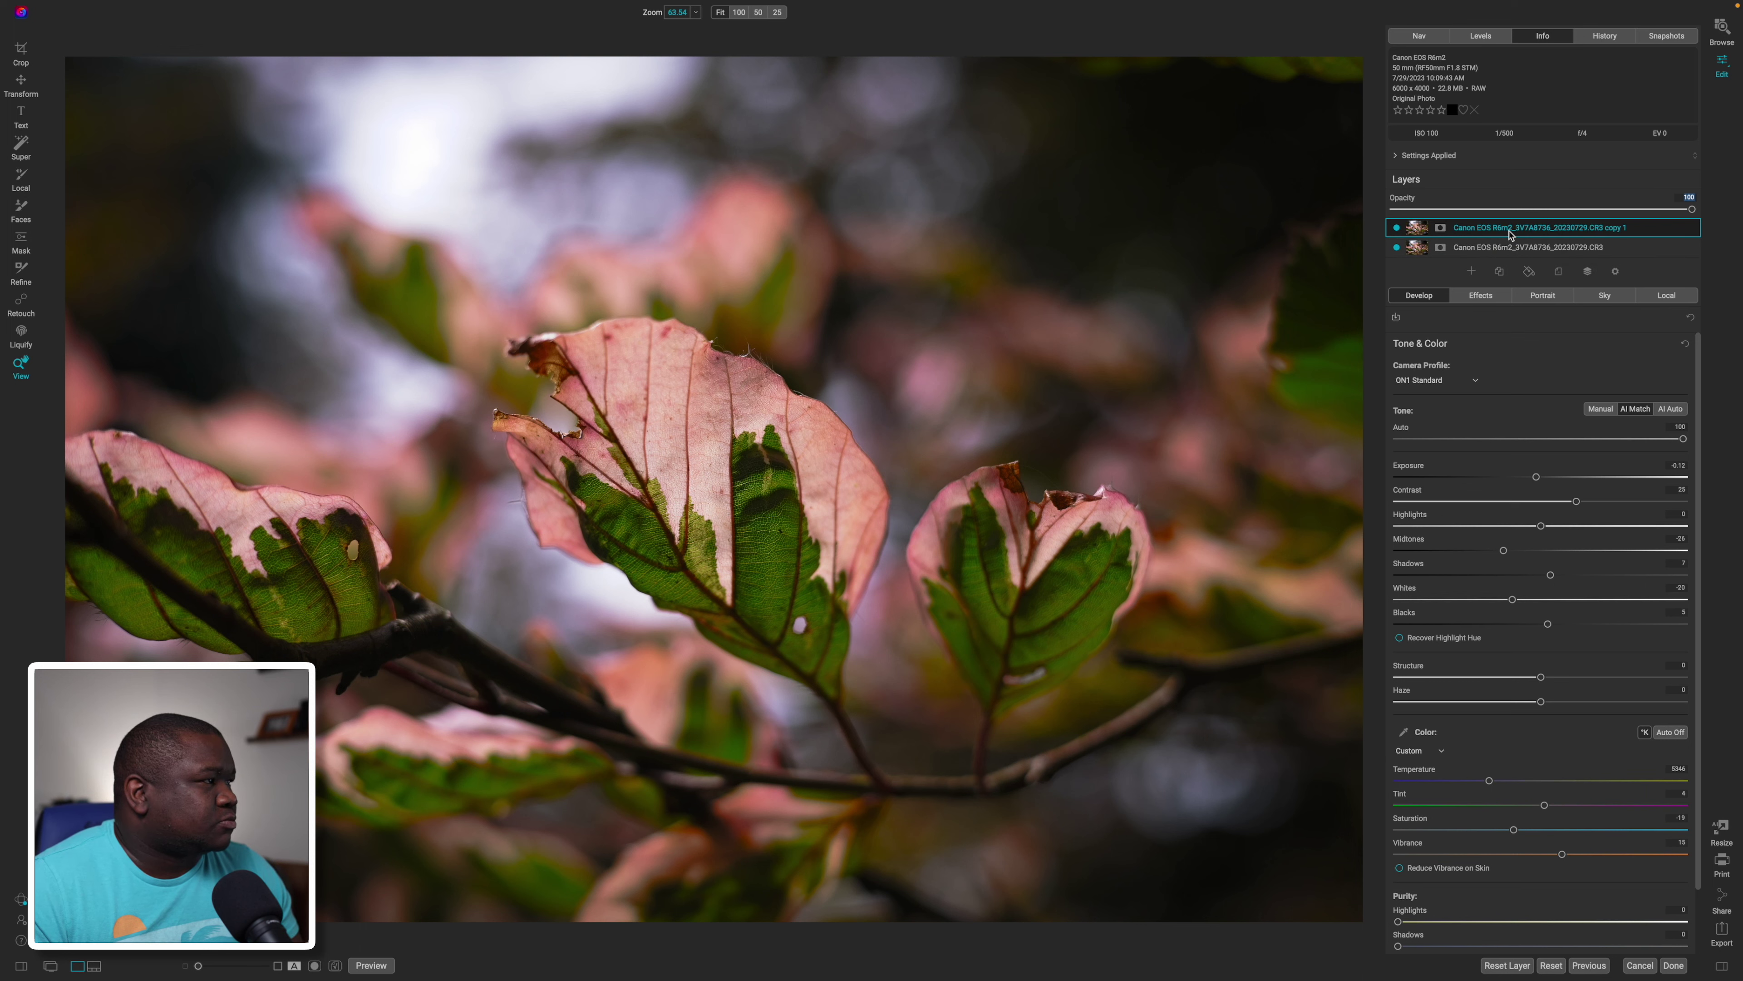
{"action": "double_click", "coordinate": [1509, 229]}
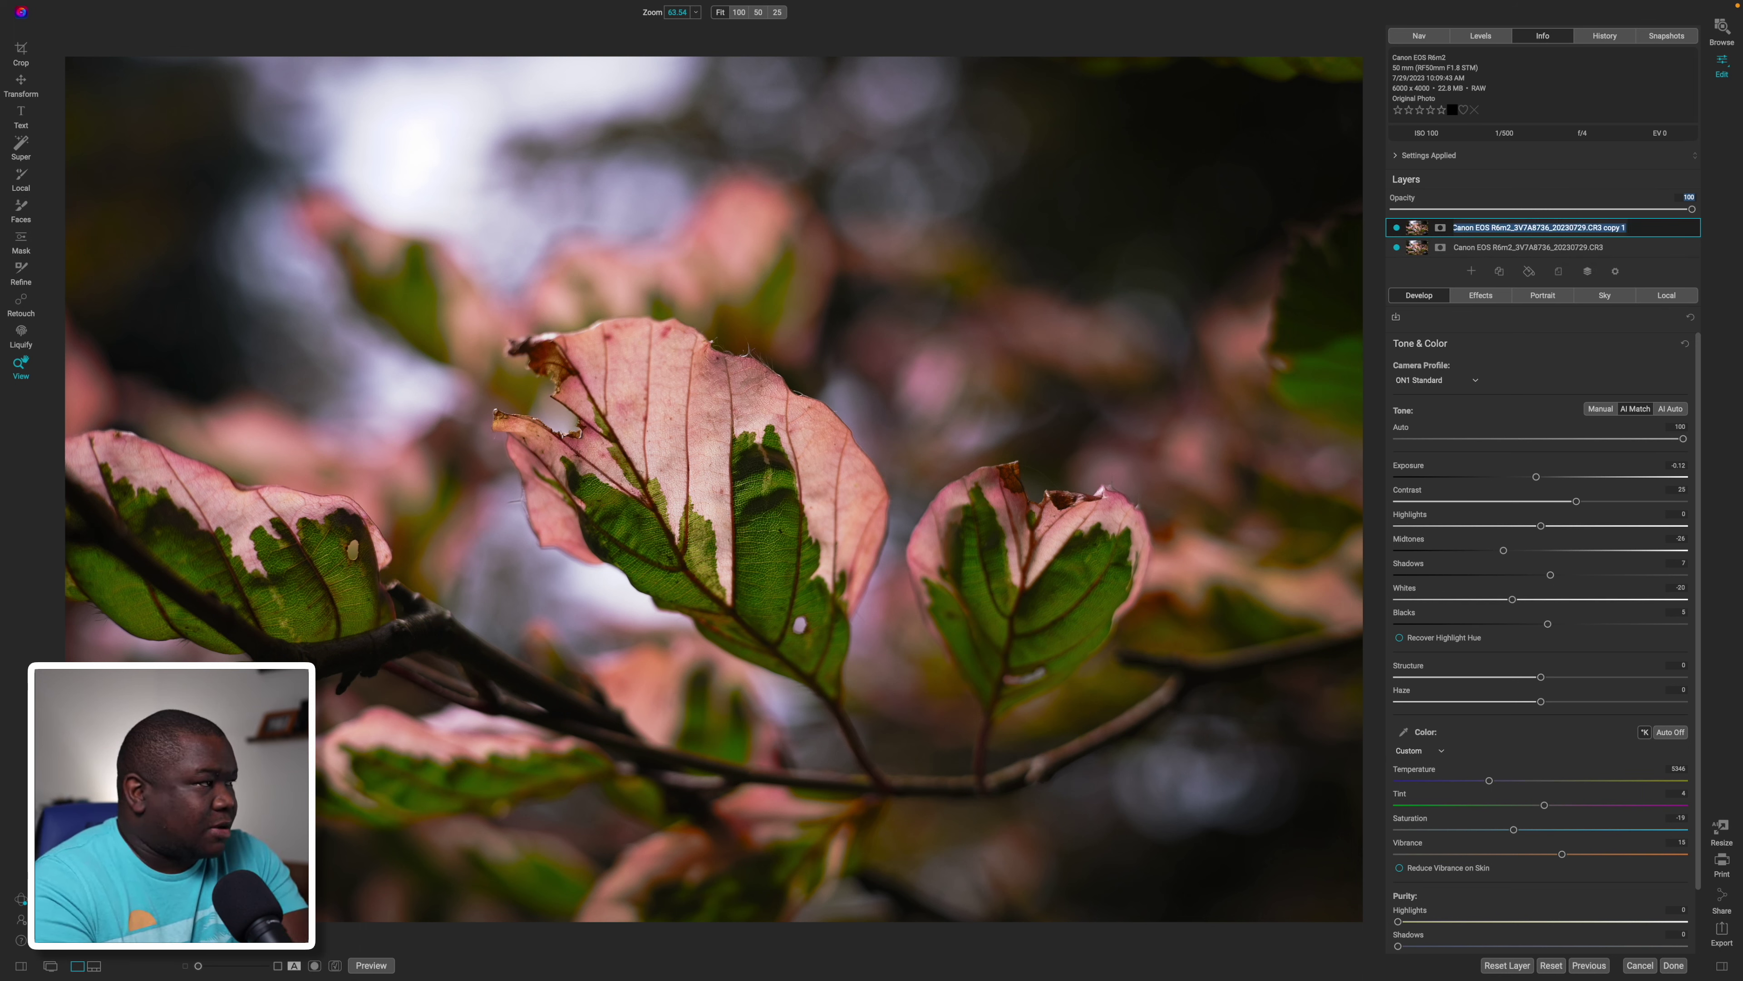
{"action": "type", "text": "Color Enhancer"}
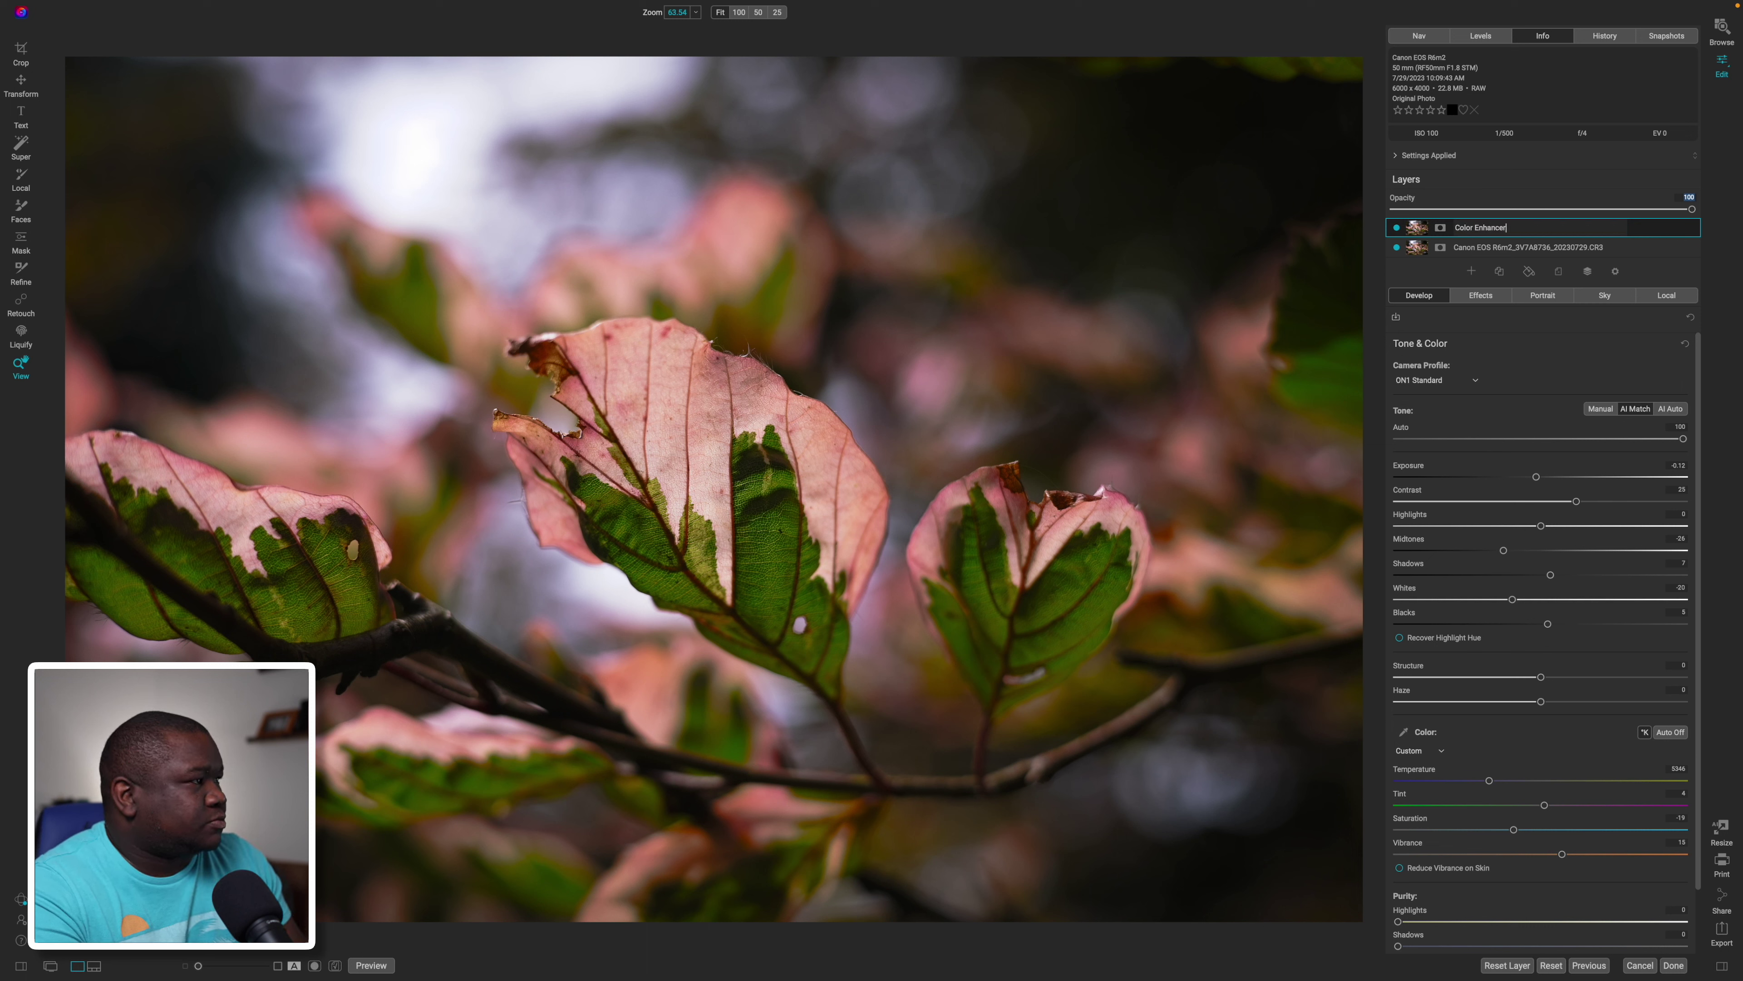
{"action": "key", "text": "Return"}
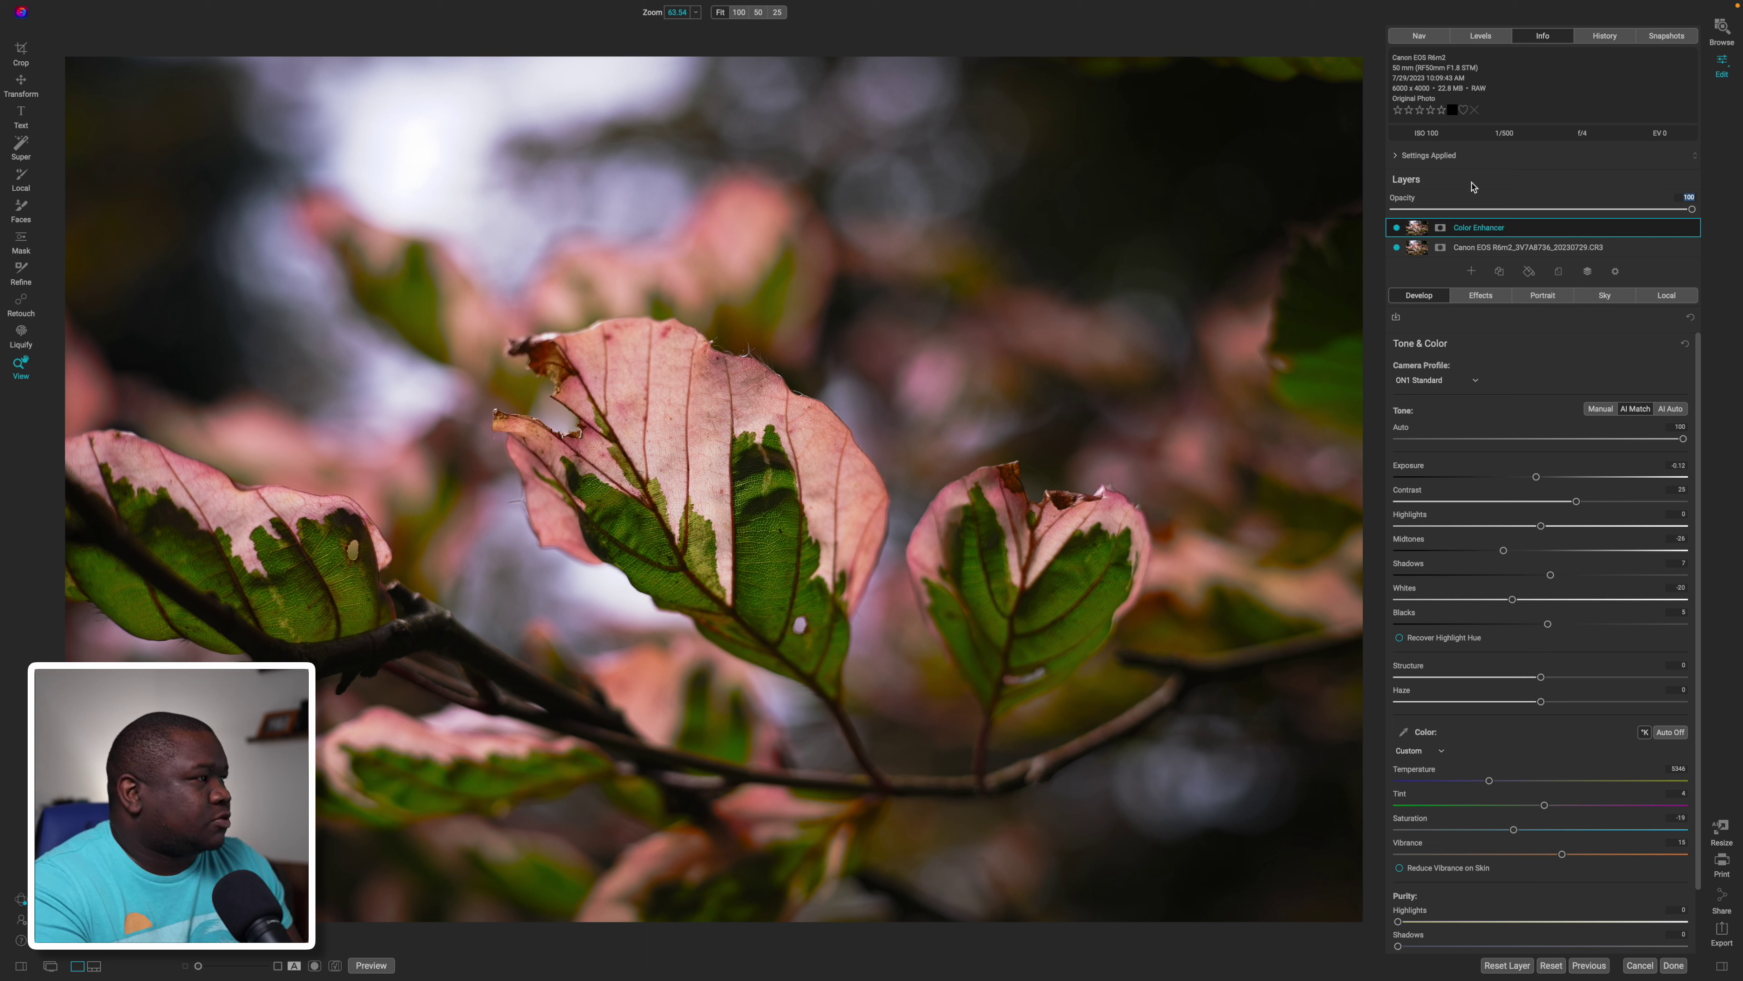
{"action": "double_click", "coordinate": [1478, 249]}
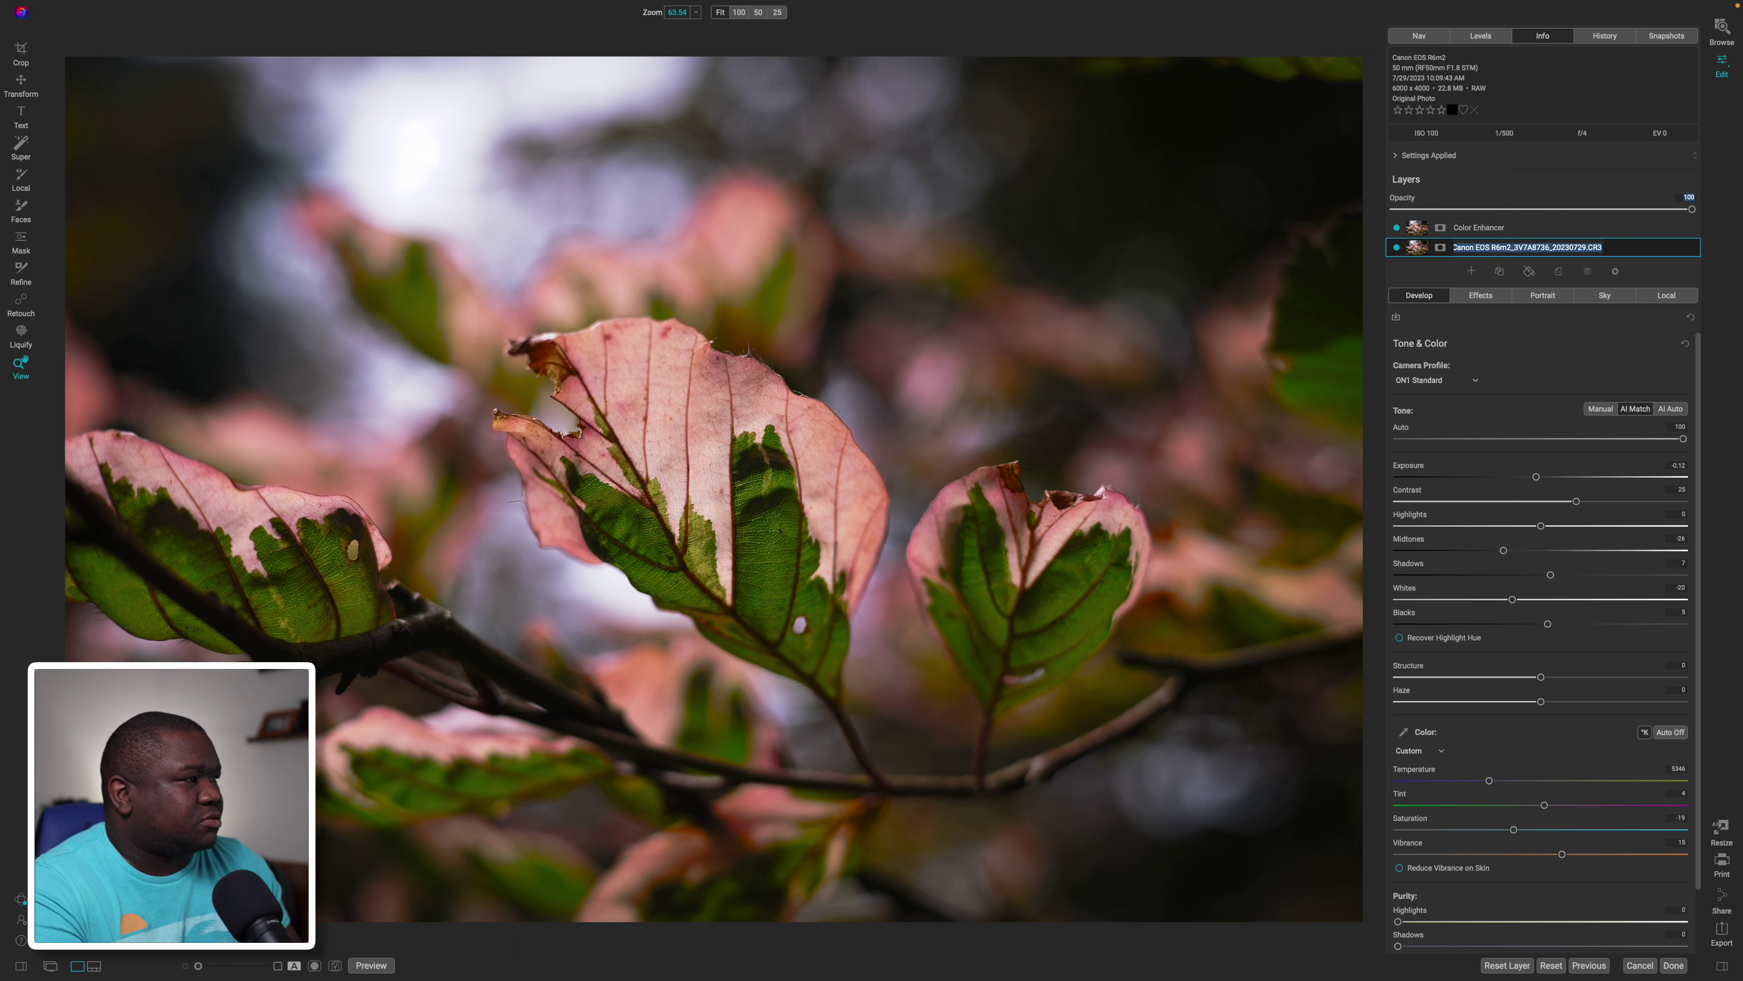
{"action": "type", "text": "Local"}
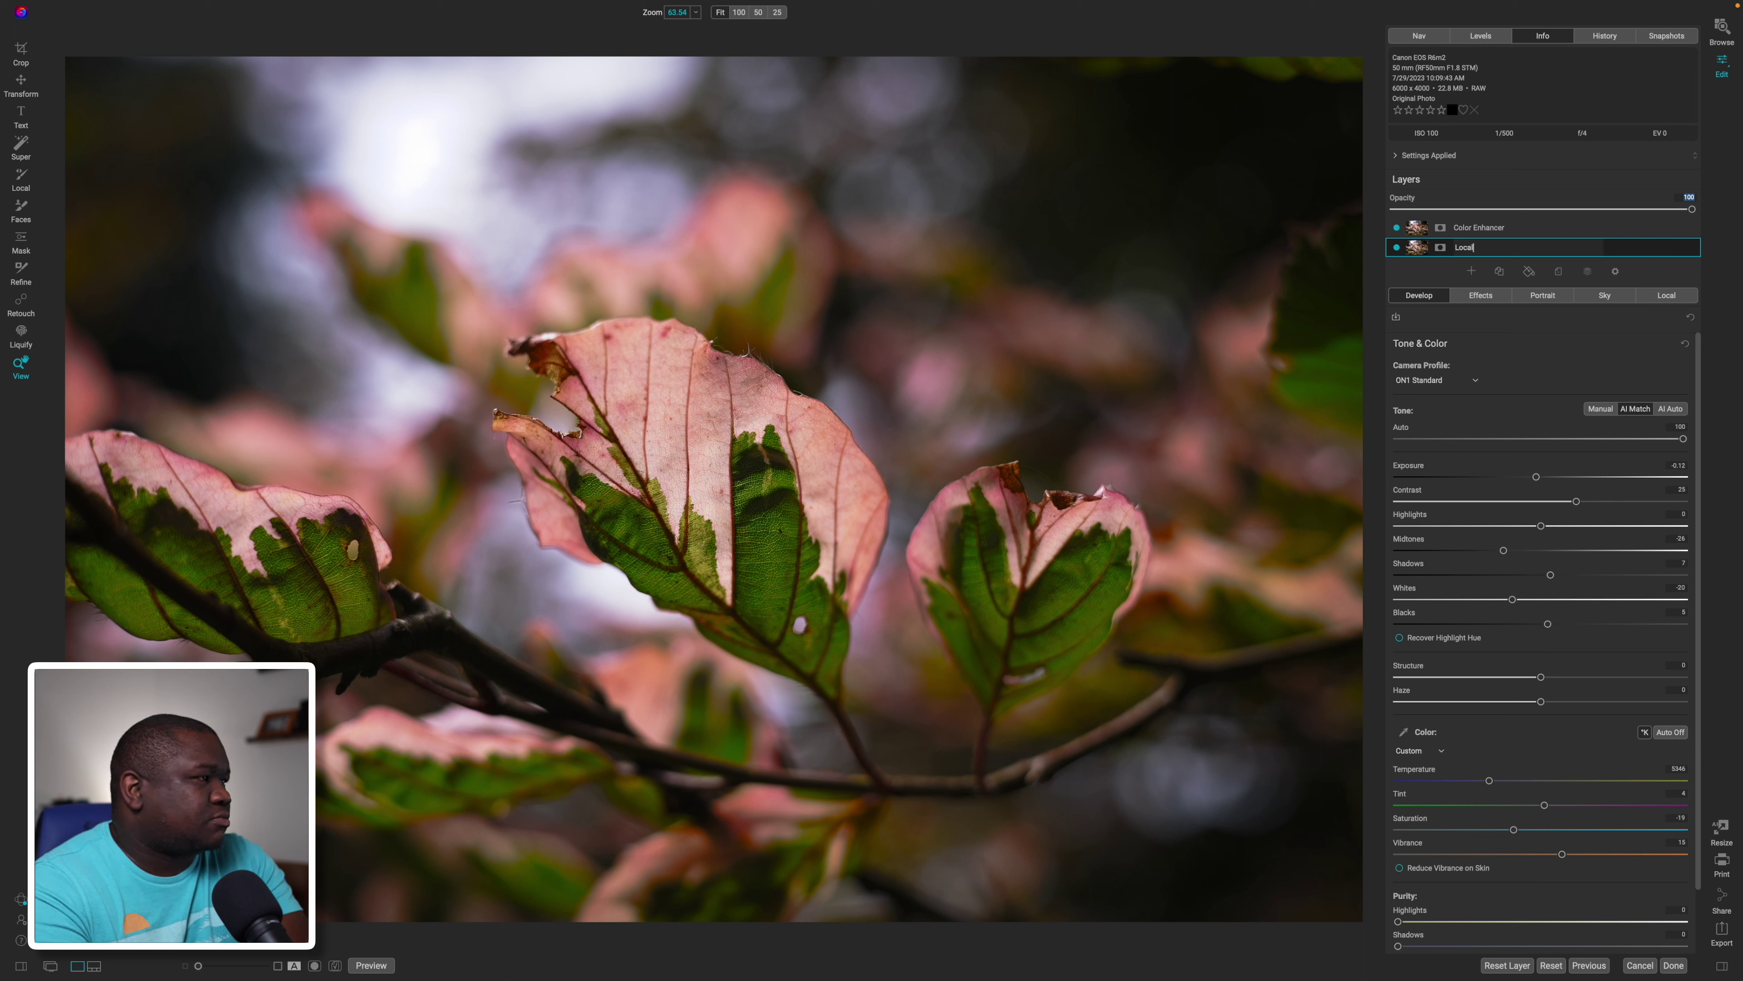
{"action": "type", "text": " Adjustmnet"}
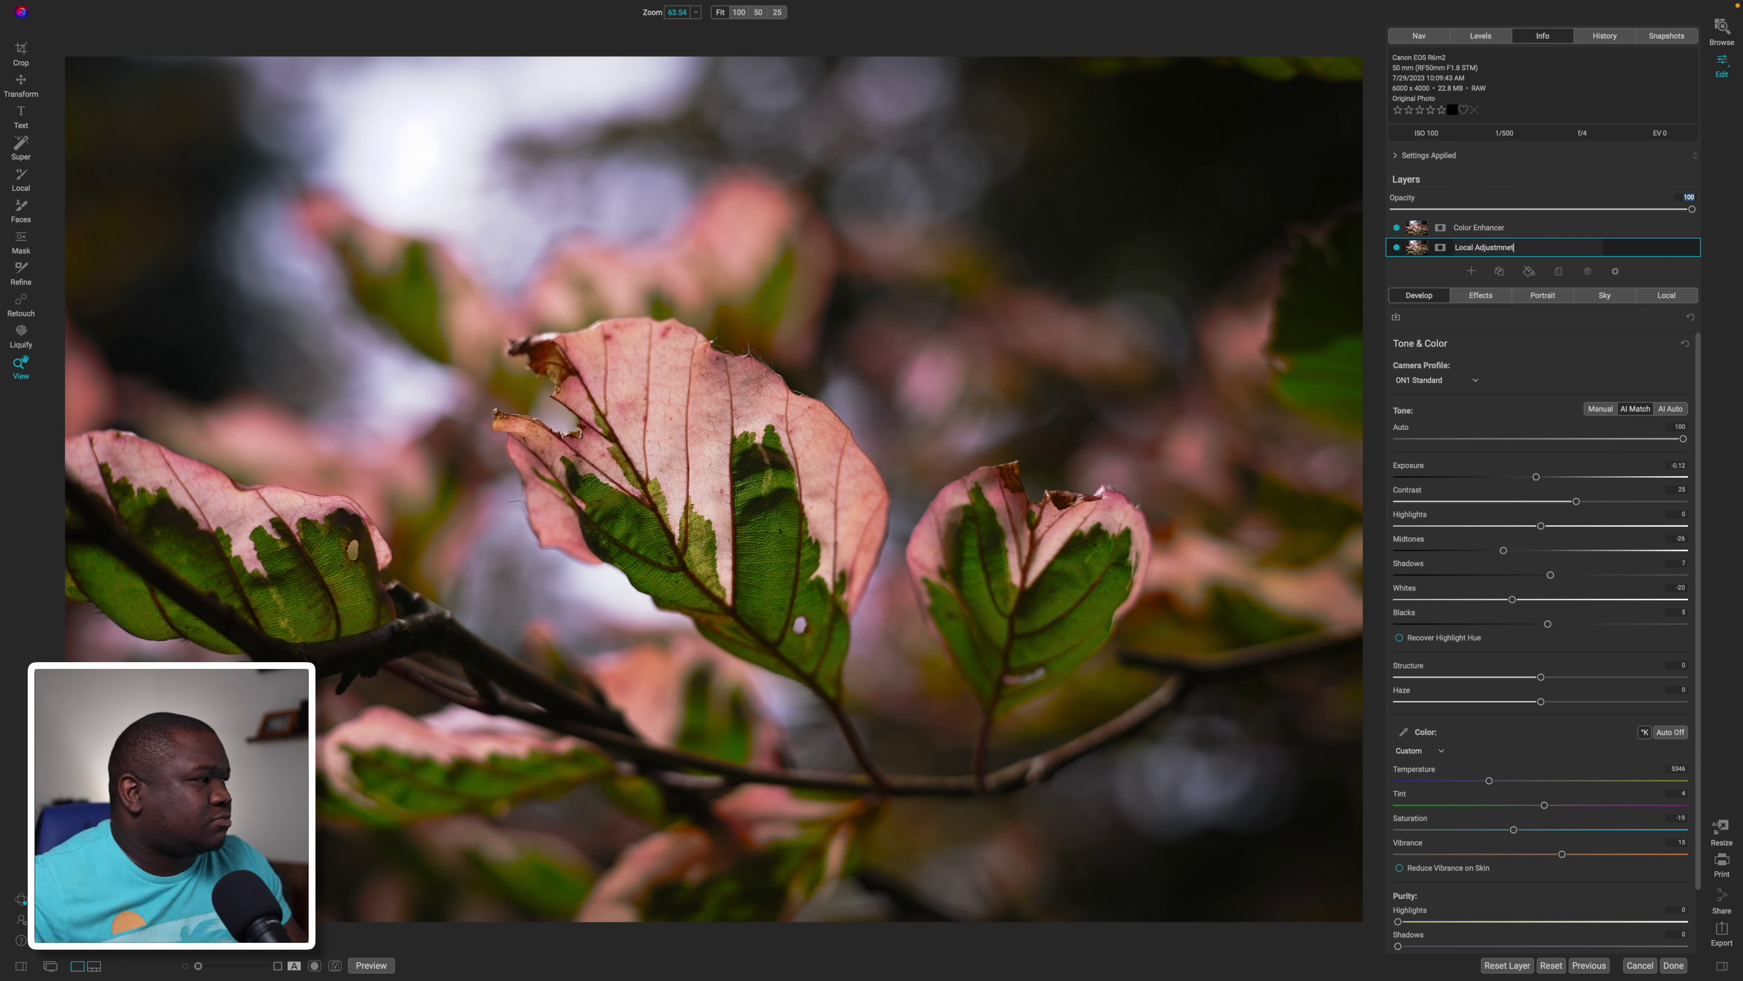
{"action": "key", "text": "Return"}
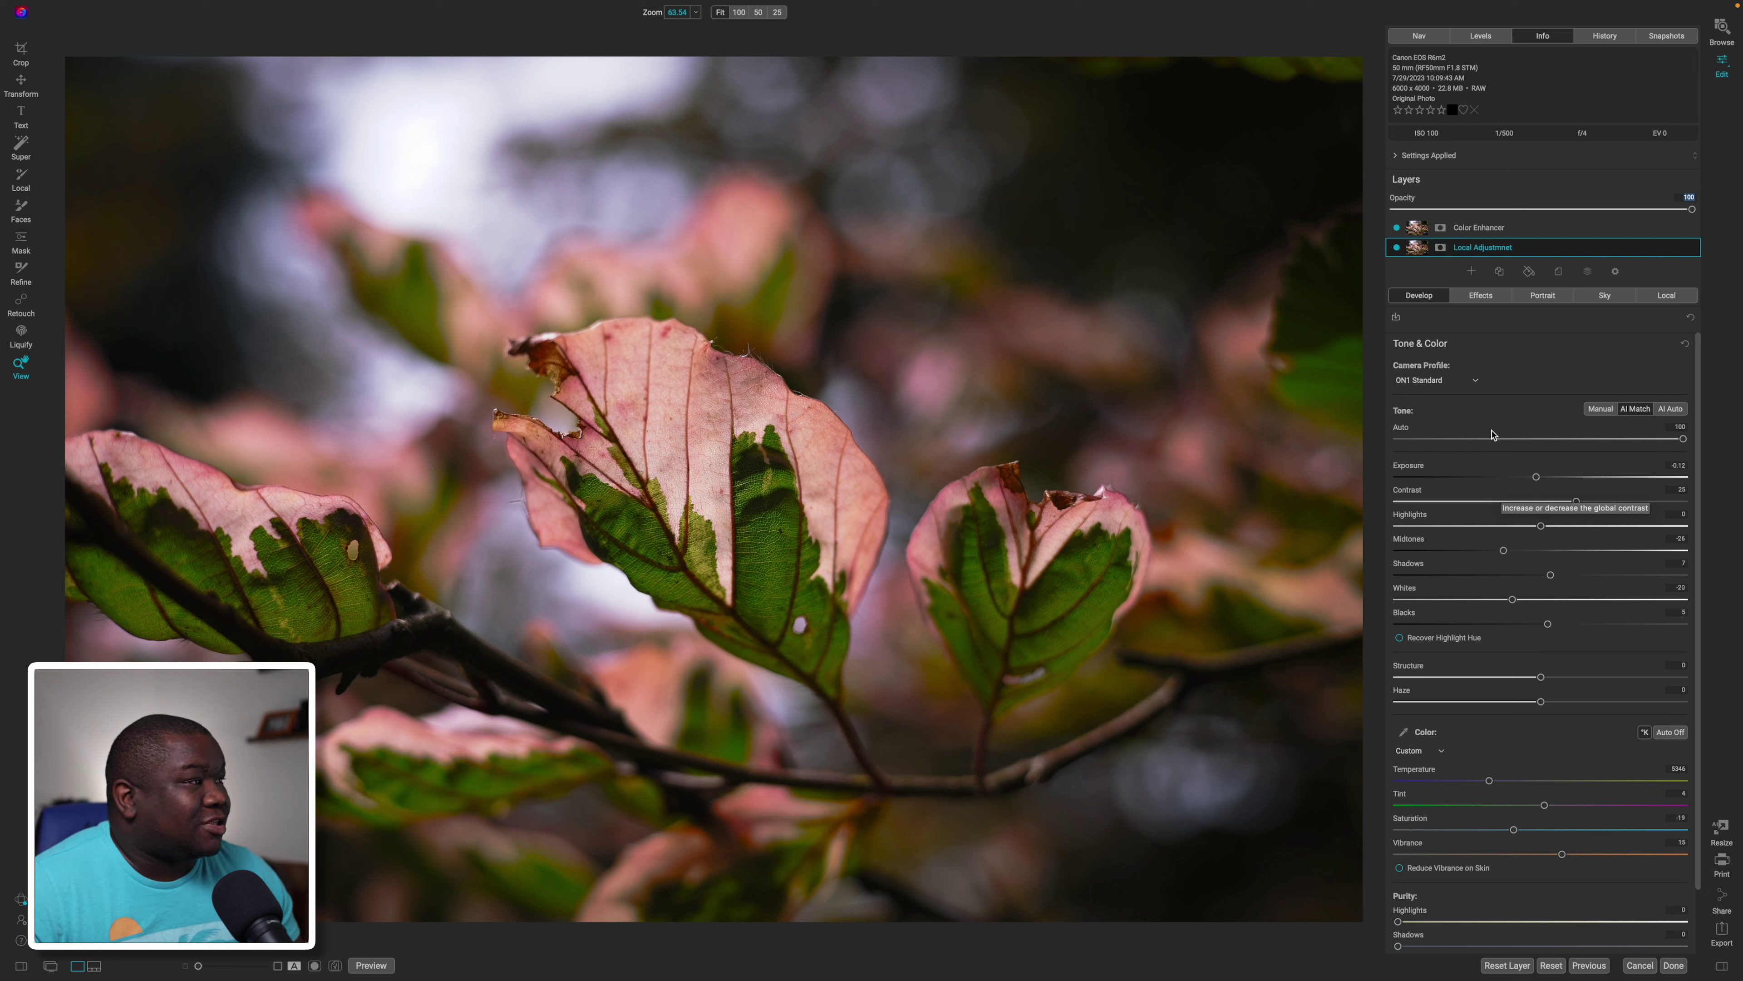
- Select the Color Enhancer layer, check its empty Local adjustments, and return to Effects
{"action": "left_click", "coordinate": [1469, 230]}
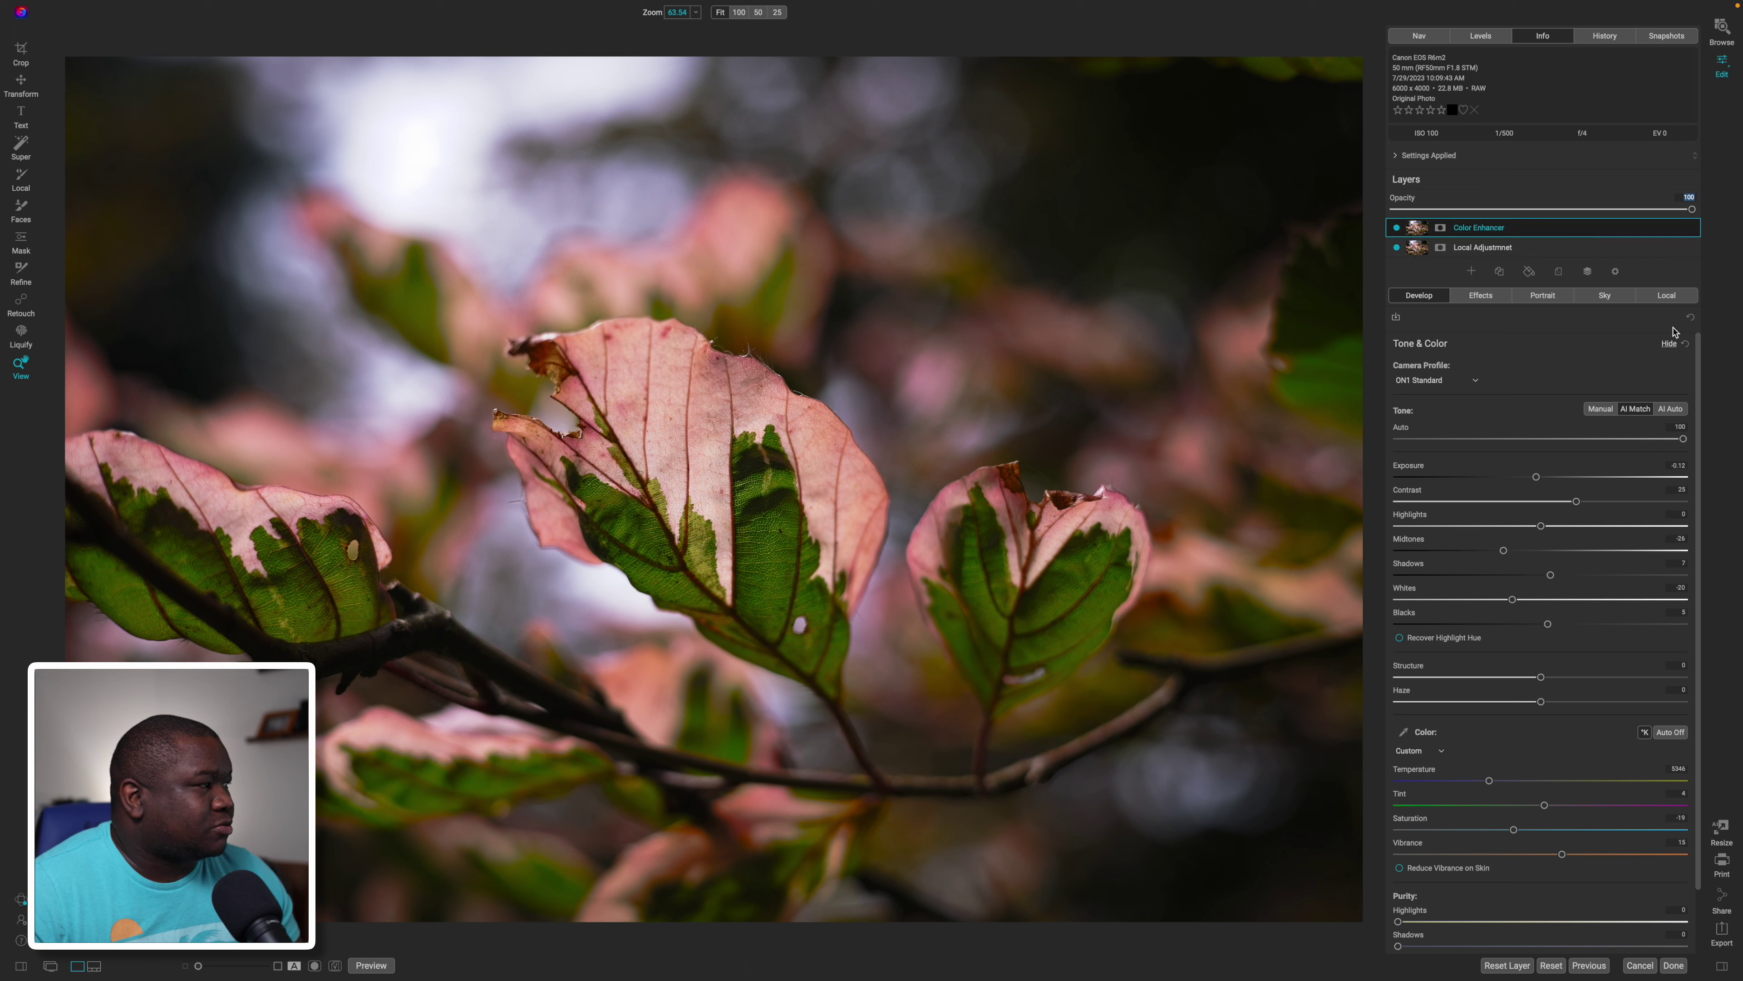
{"action": "left_click", "coordinate": [1672, 302]}
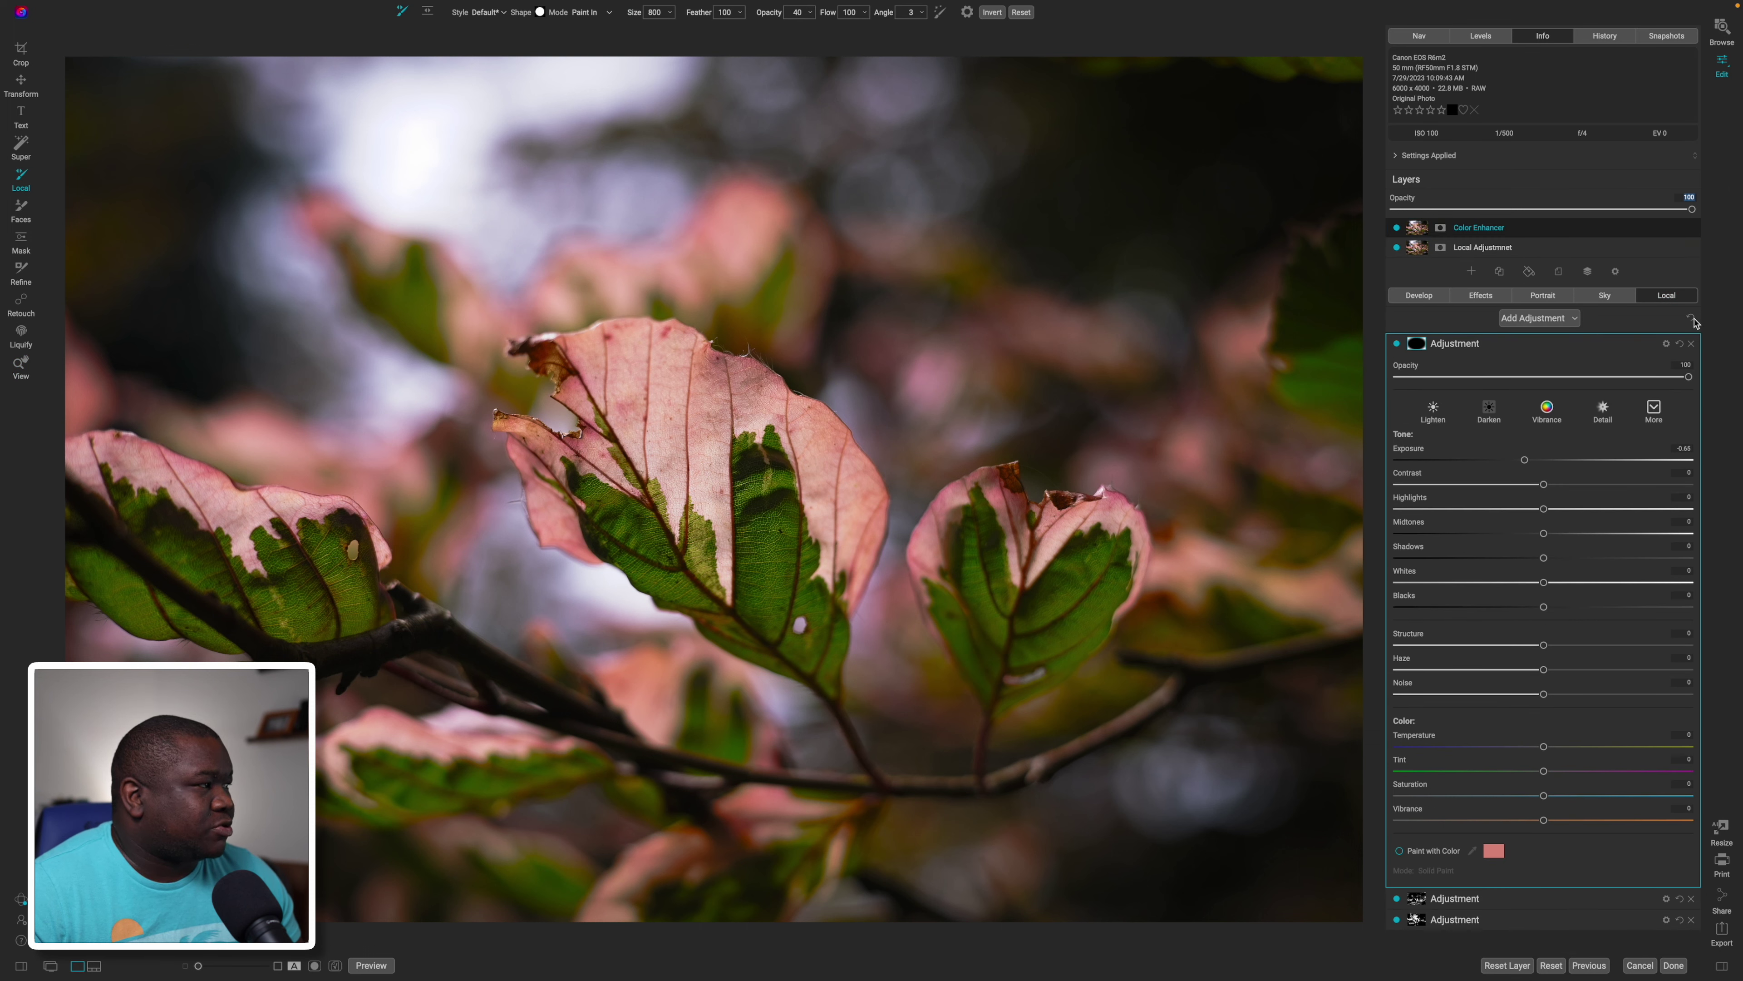
{"action": "key", "text": "z"}
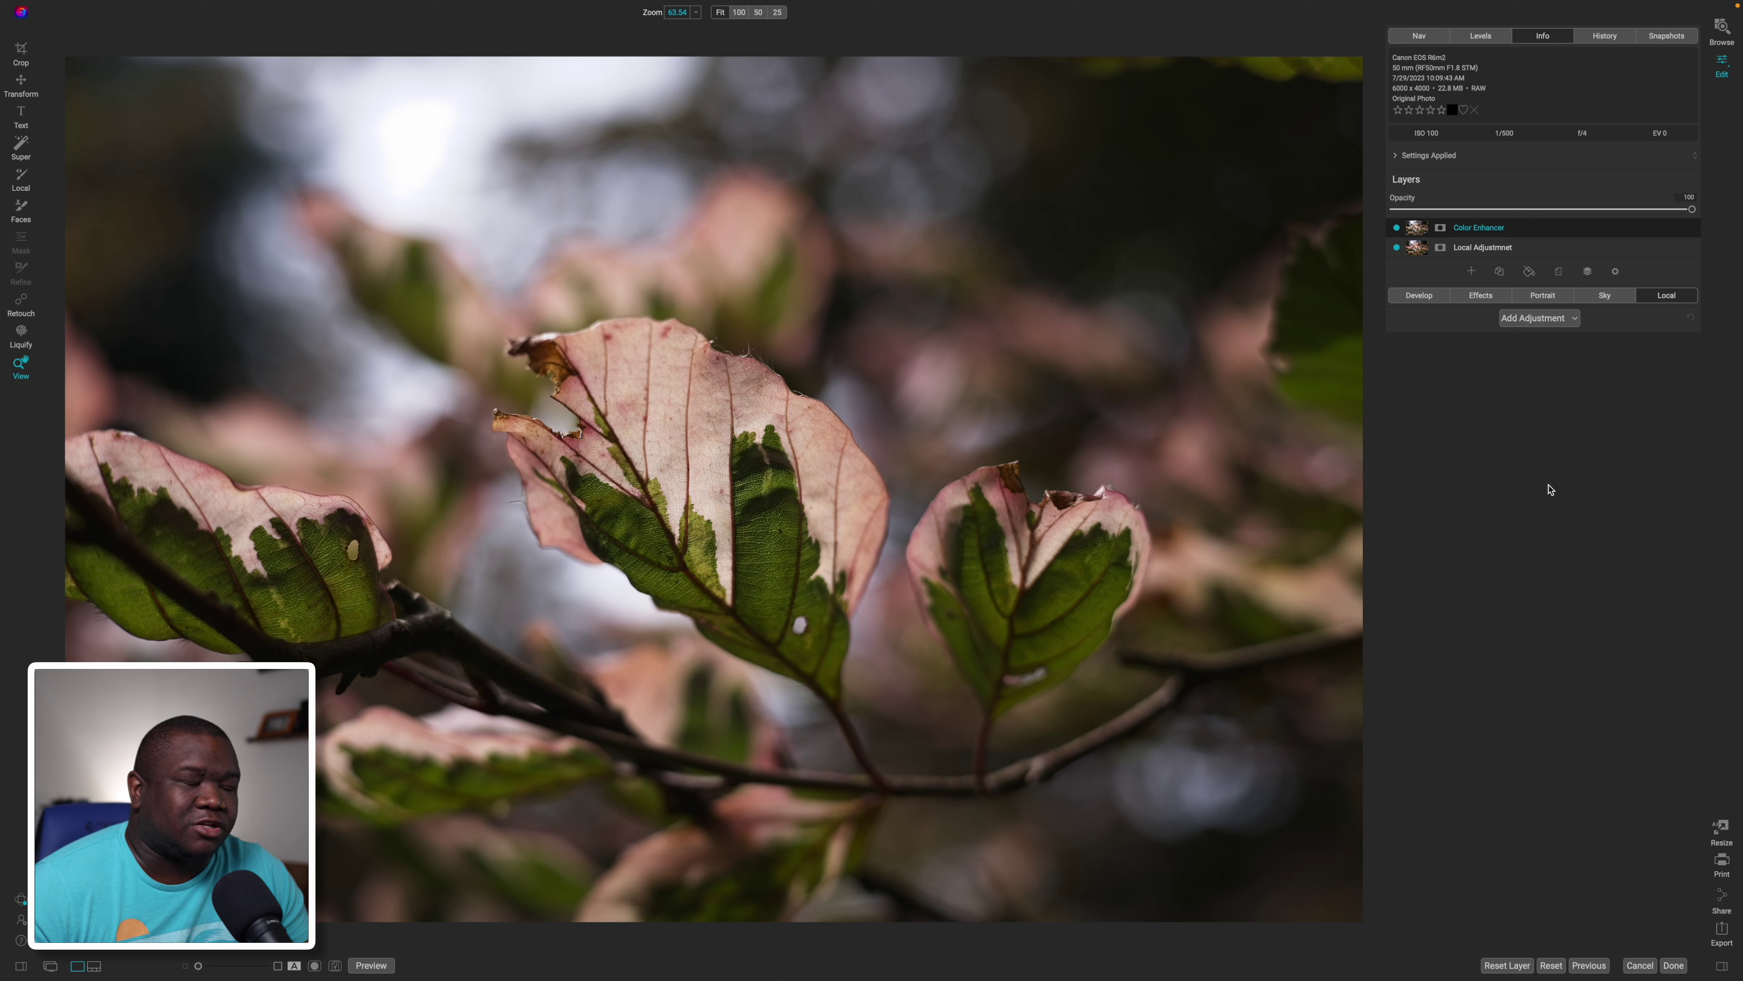
{"action": "left_click", "coordinate": [1487, 296]}
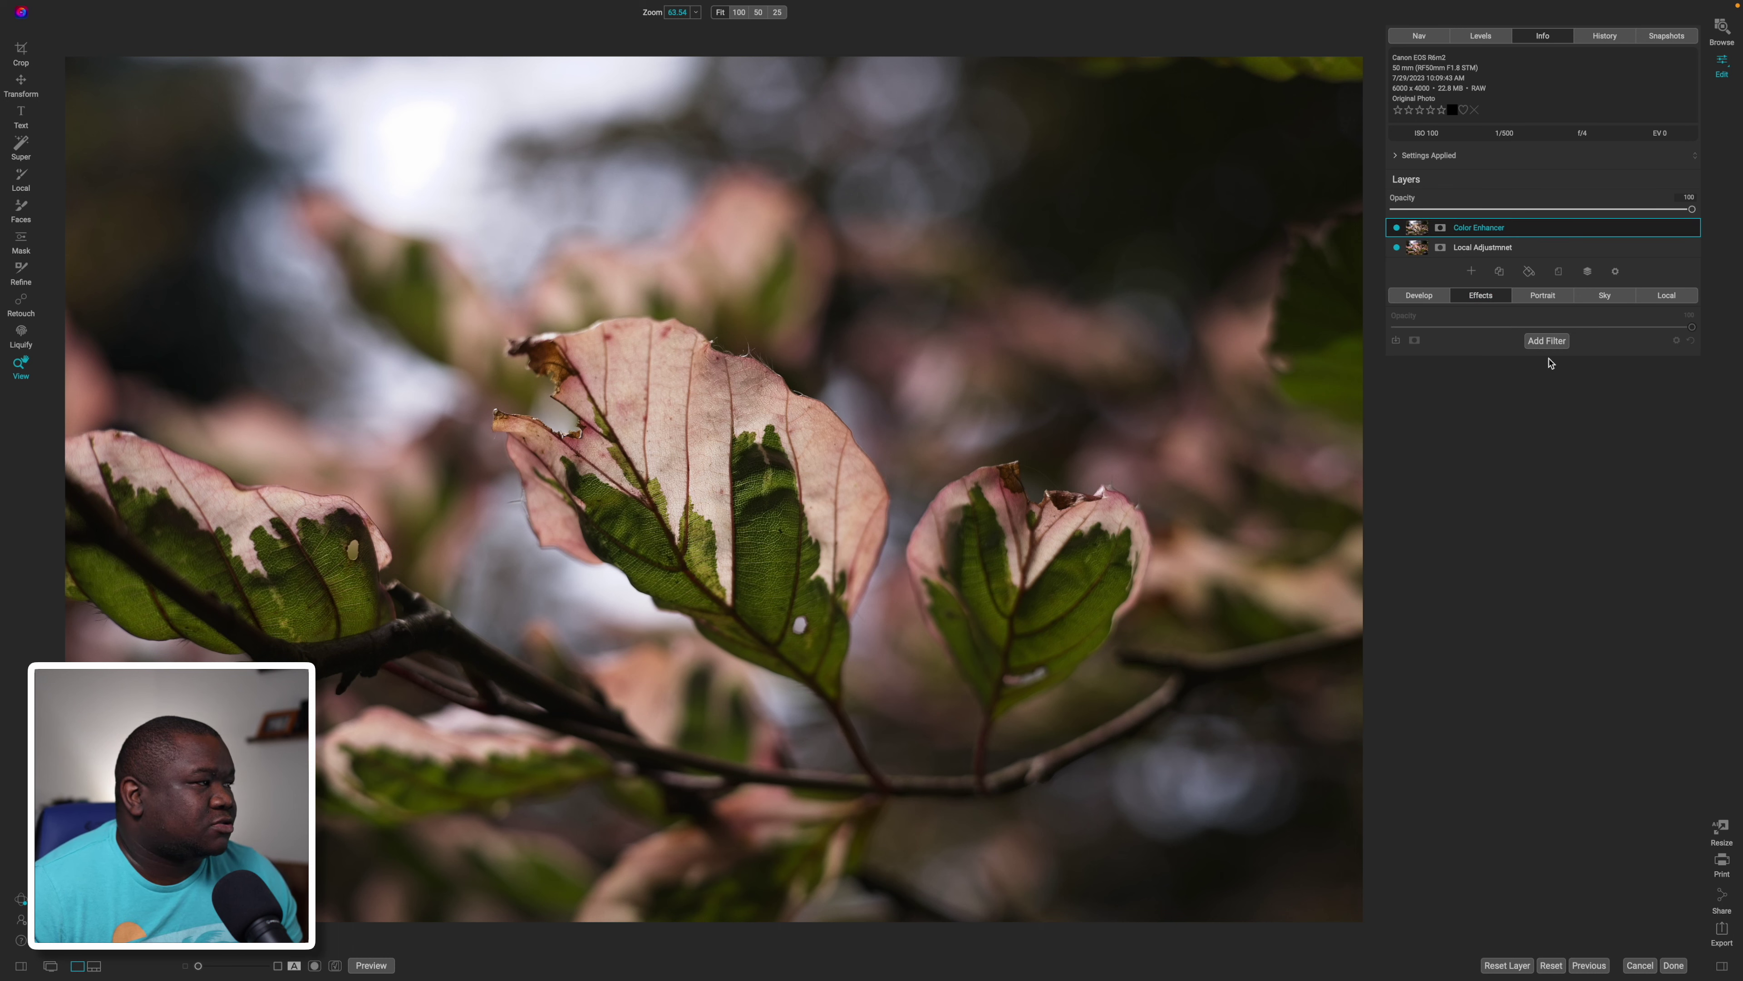
- Add a Color Enhancer filter with the targeted adjustment set to Adjust Saturation
{"action": "left_click", "coordinate": [1547, 340]}
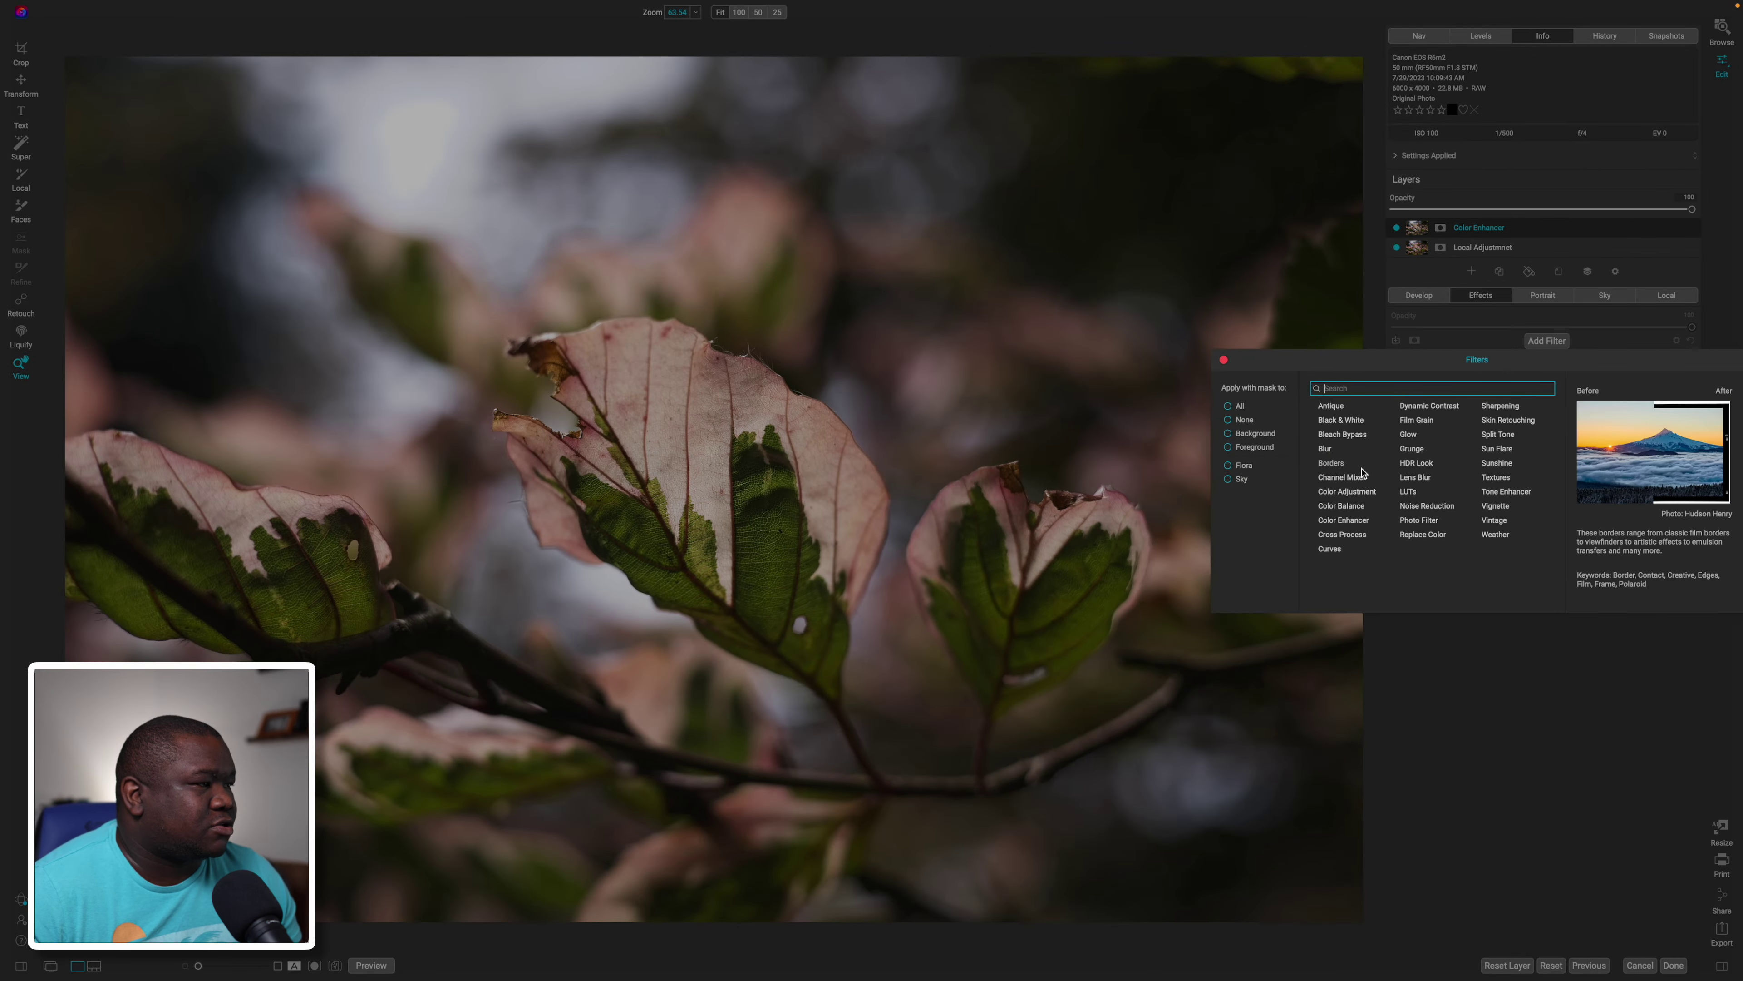
{"action": "left_click", "coordinate": [1343, 520]}
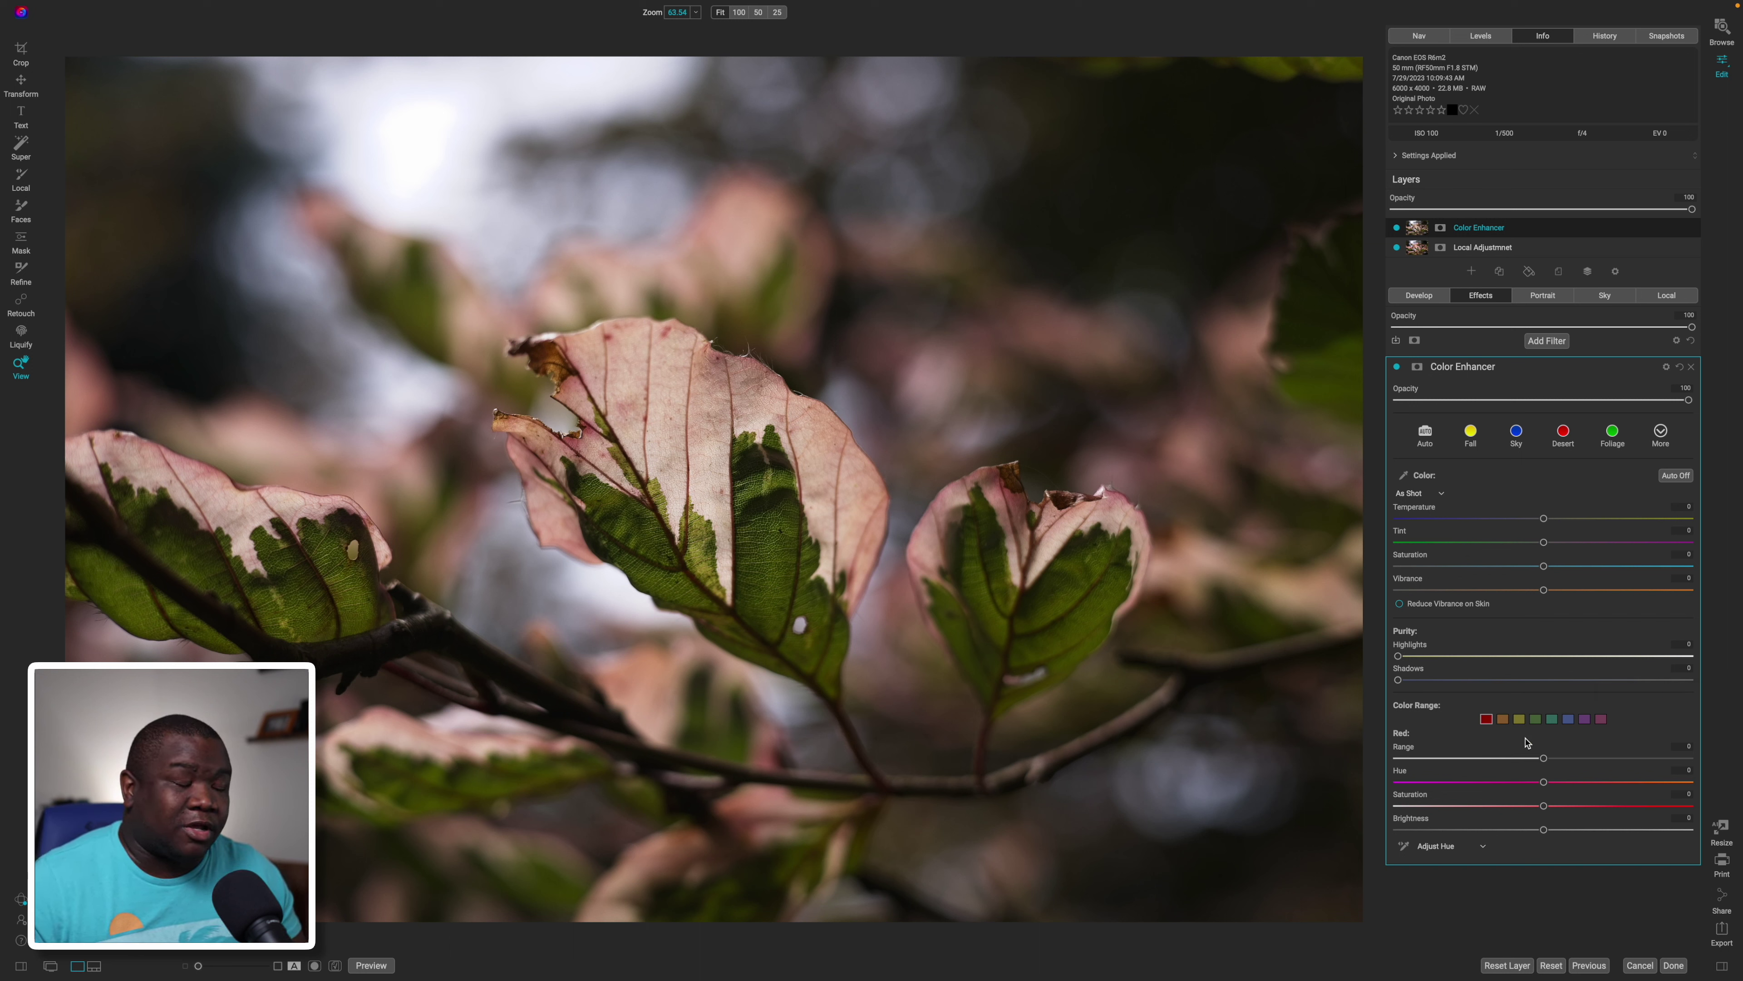
{"action": "left_click", "coordinate": [1437, 848]}
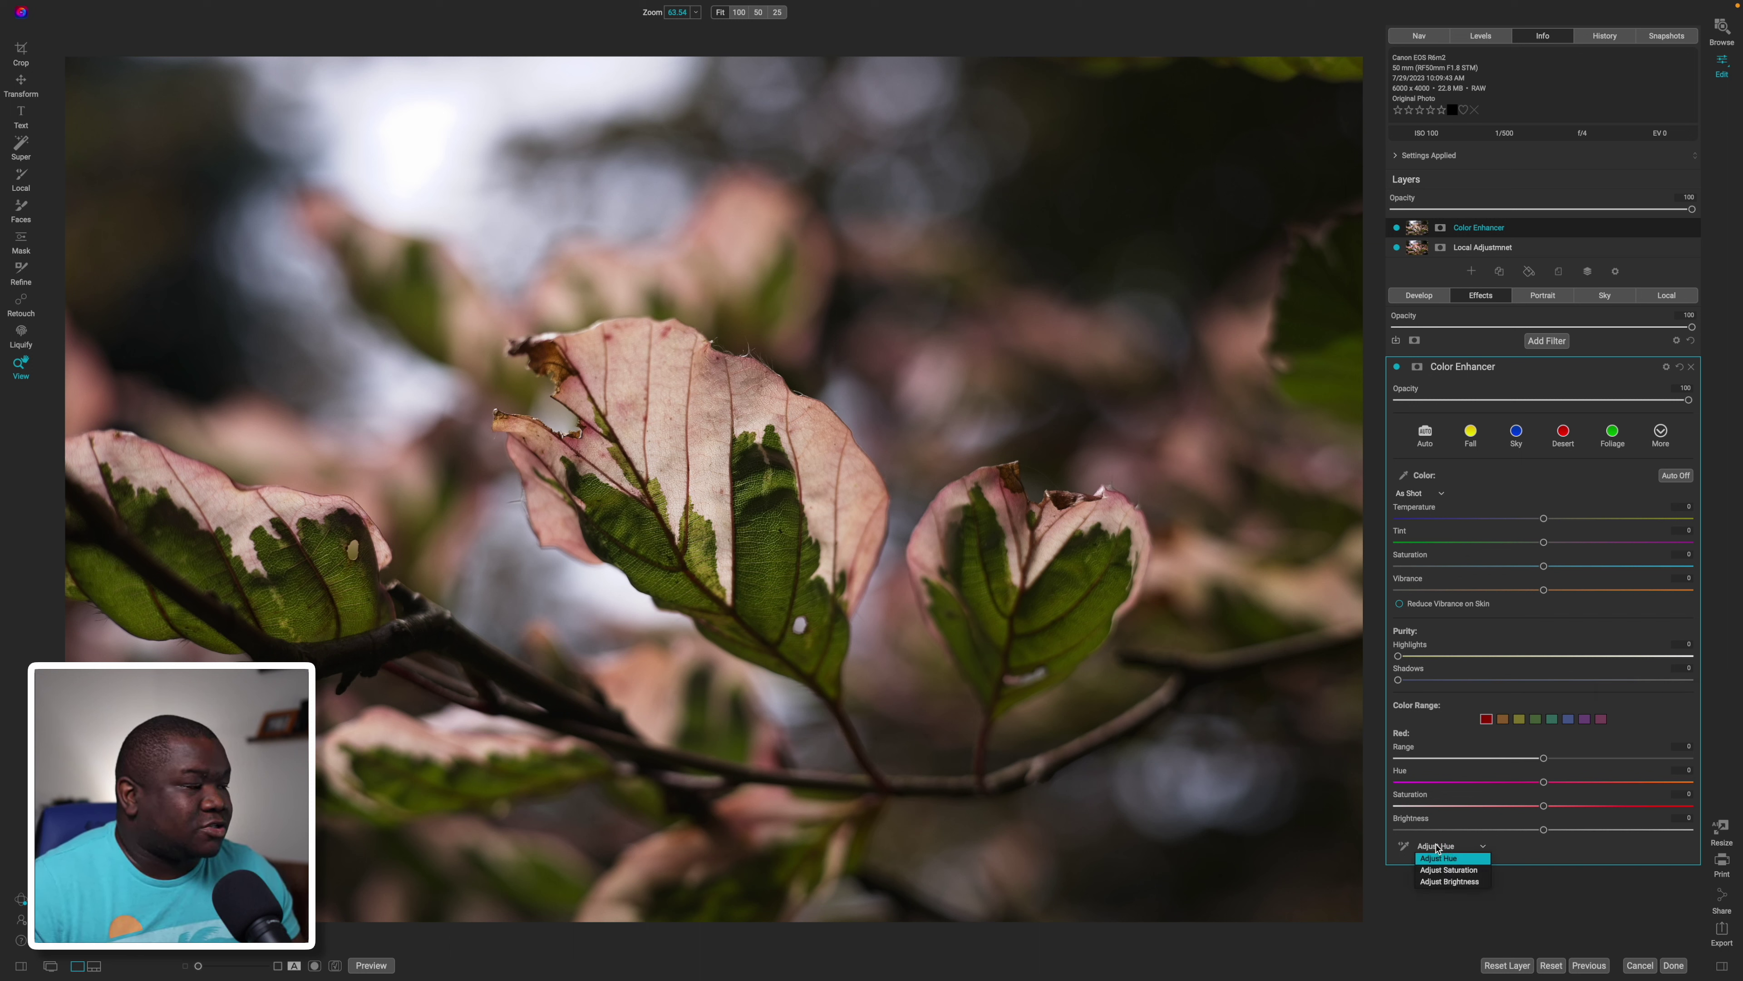
{"action": "left_click", "coordinate": [1477, 871]}
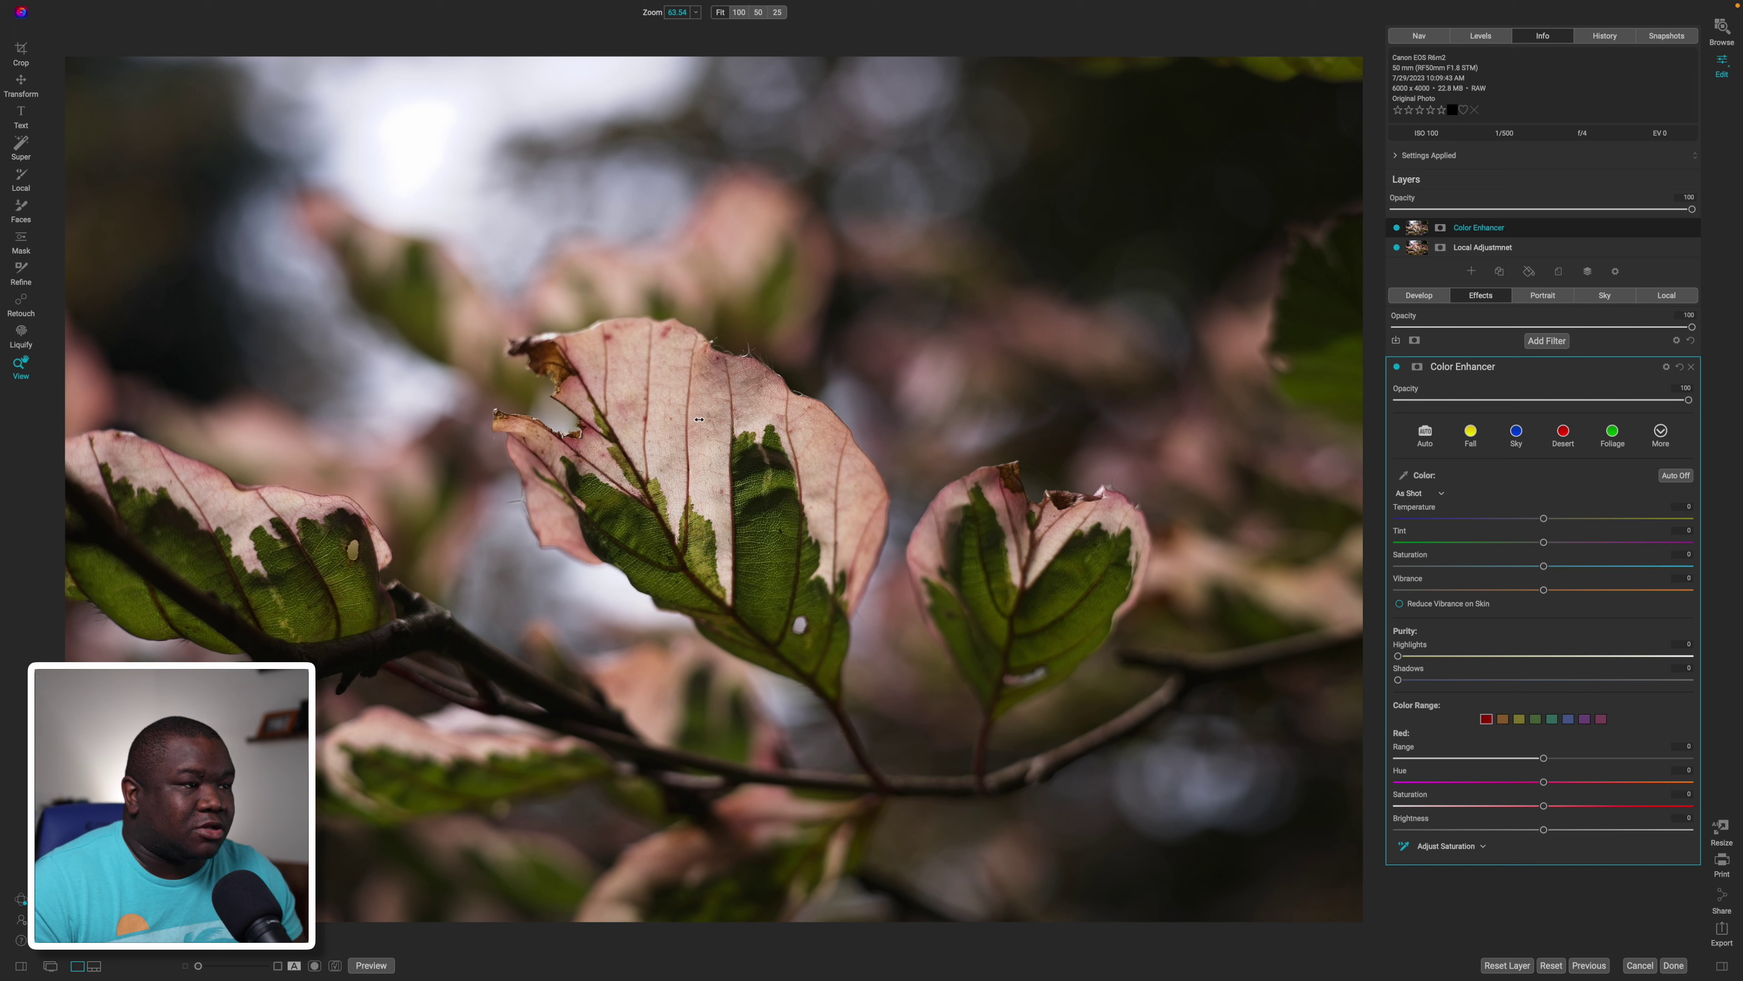
- Boost Orange saturation by dragging on the pink leaf, then set the slider to 32
{"action": "left_click_drag", "start_coordinate": [699, 419], "coordinate": [797, 421]}
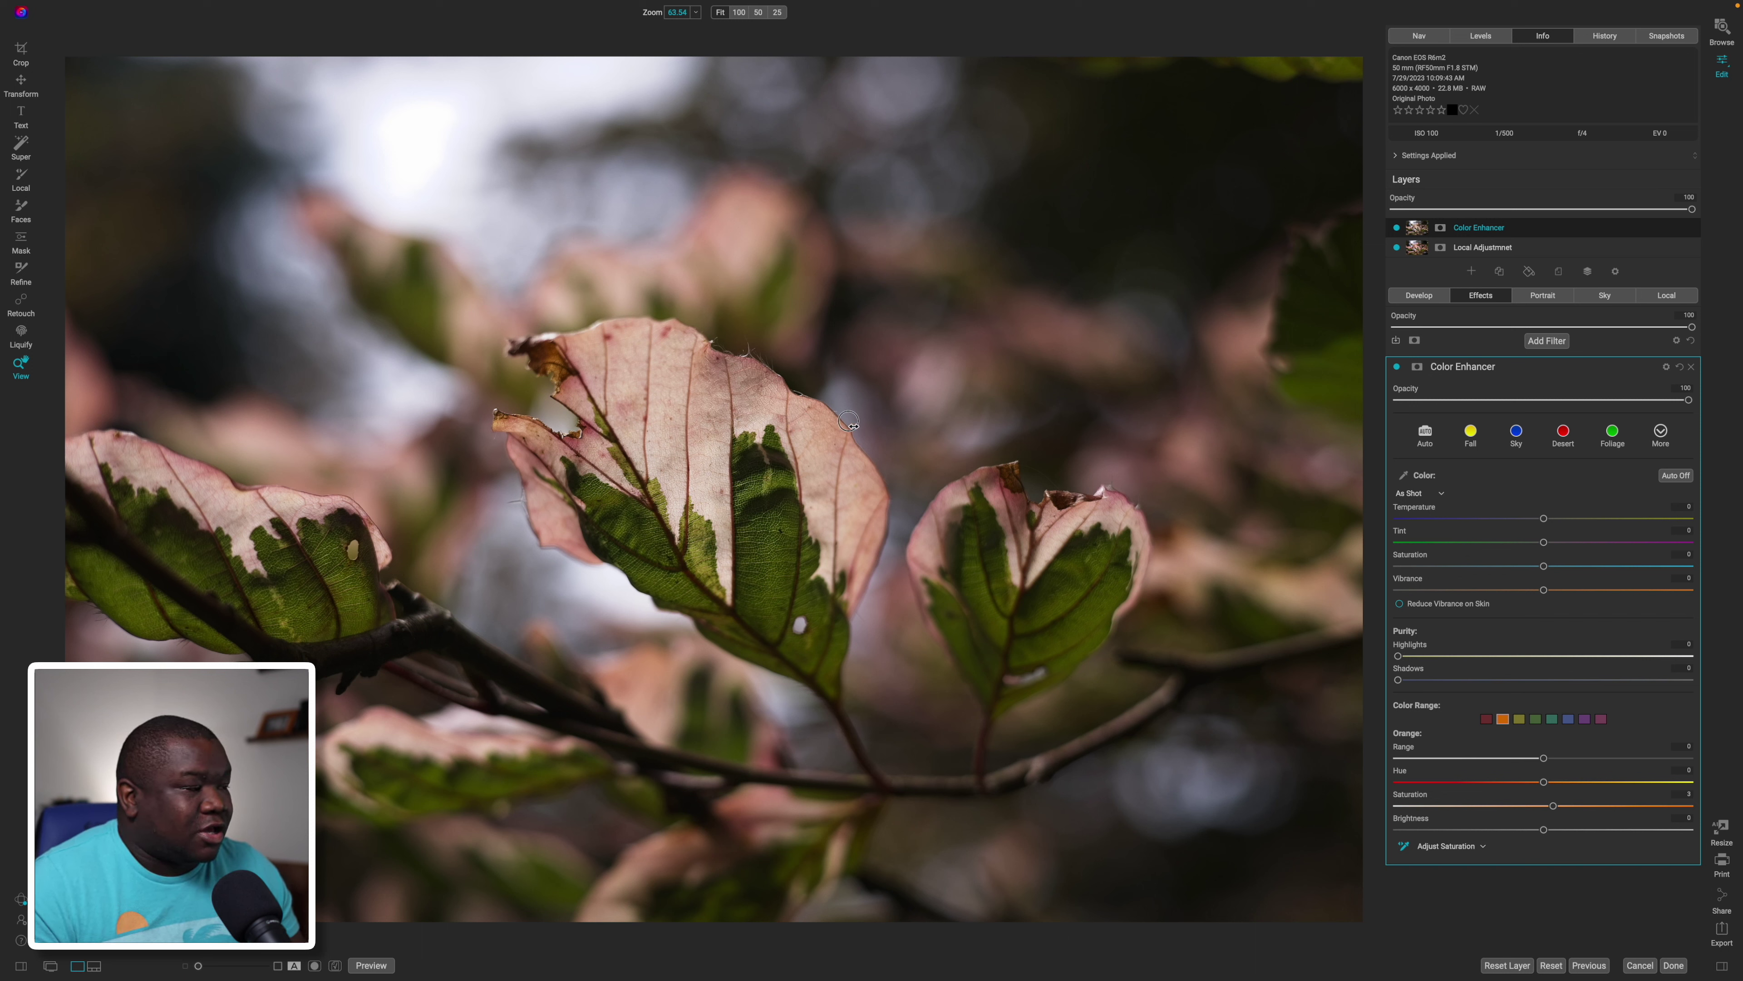
{"action": "left_click_drag", "start_coordinate": [946, 425], "coordinate": [1136, 432]}
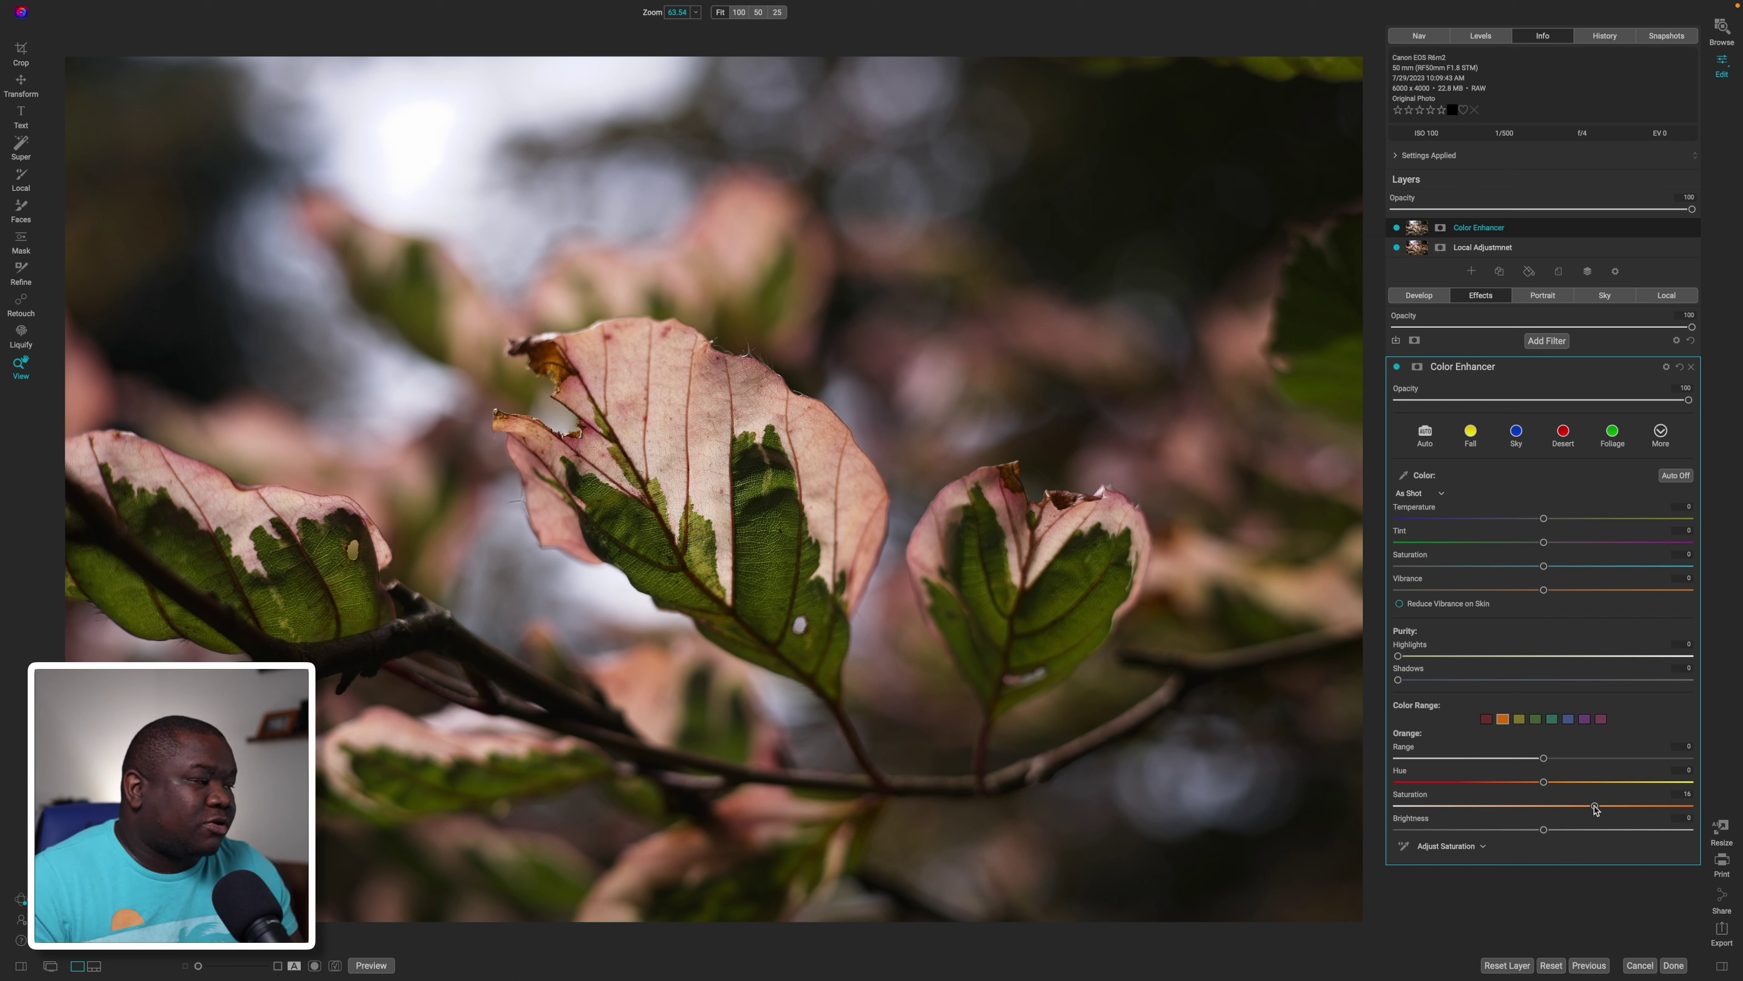
{"action": "mouse_move", "coordinate": [1594, 806]}
{"action": "left_mouse_down"}
{"action": "mouse_move", "coordinate": [1574, 811]}
{"action": "mouse_move", "coordinate": [1629, 809]}
{"action": "left_mouse_up"}
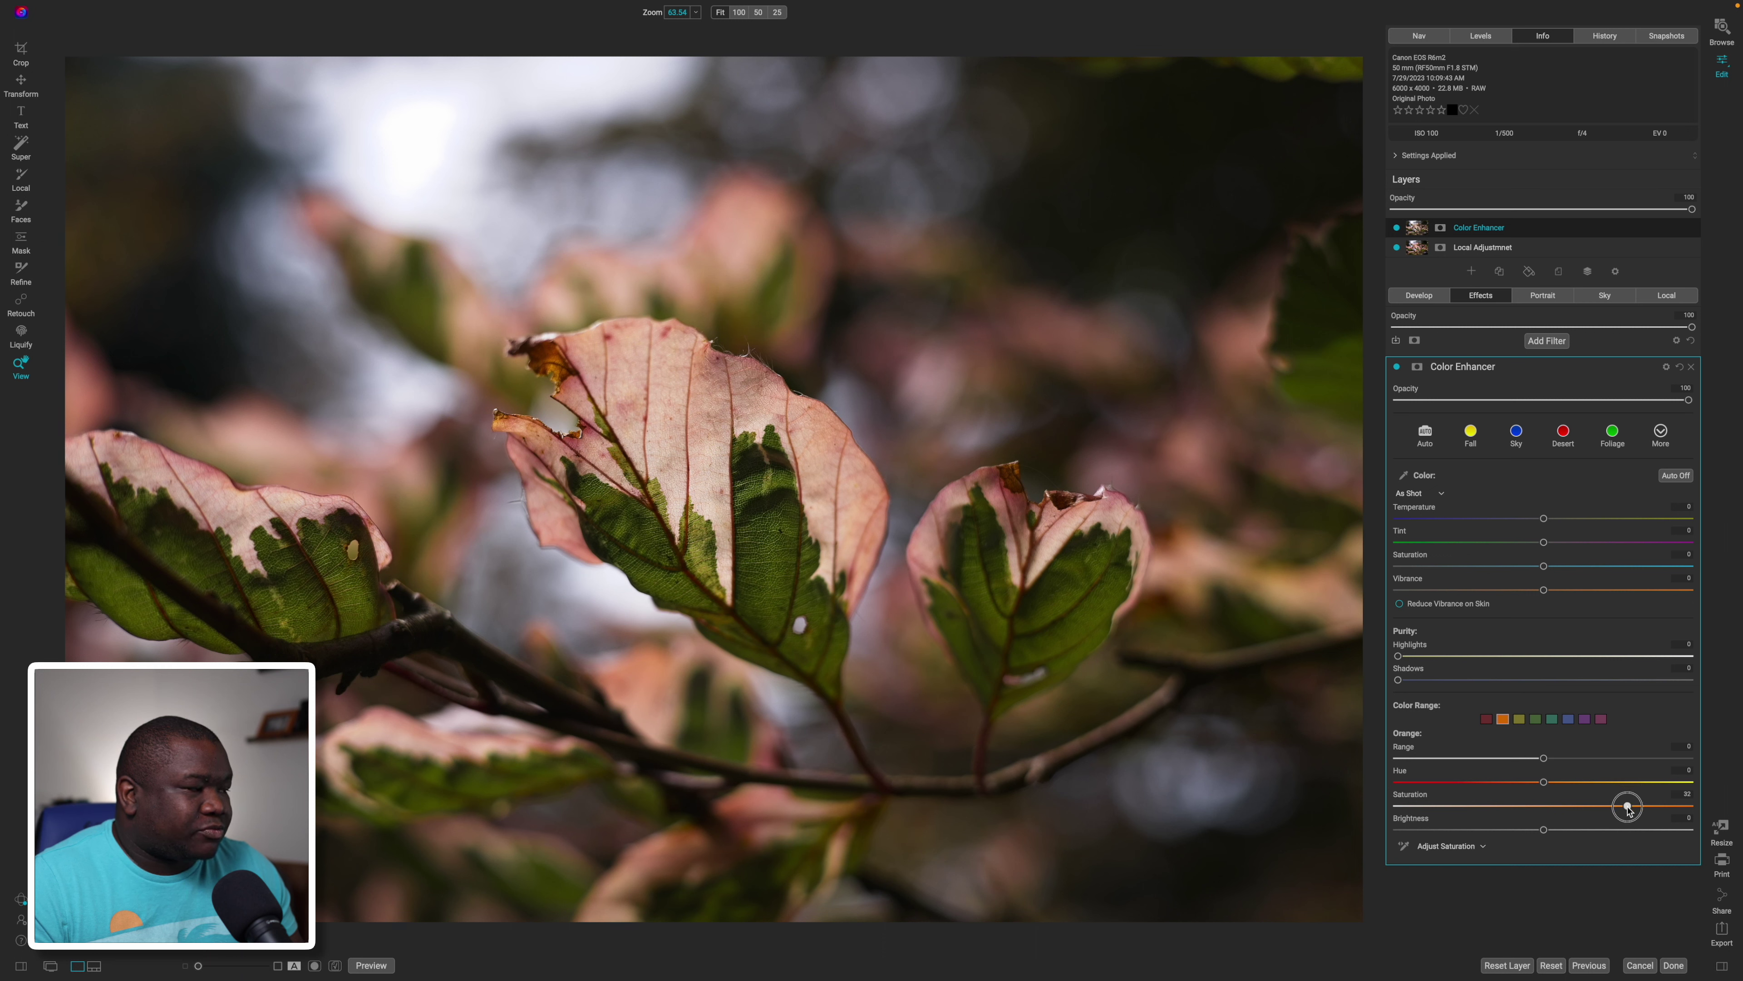
{"action": "left_click_drag", "start_coordinate": [1629, 809], "coordinate": [1629, 809]}
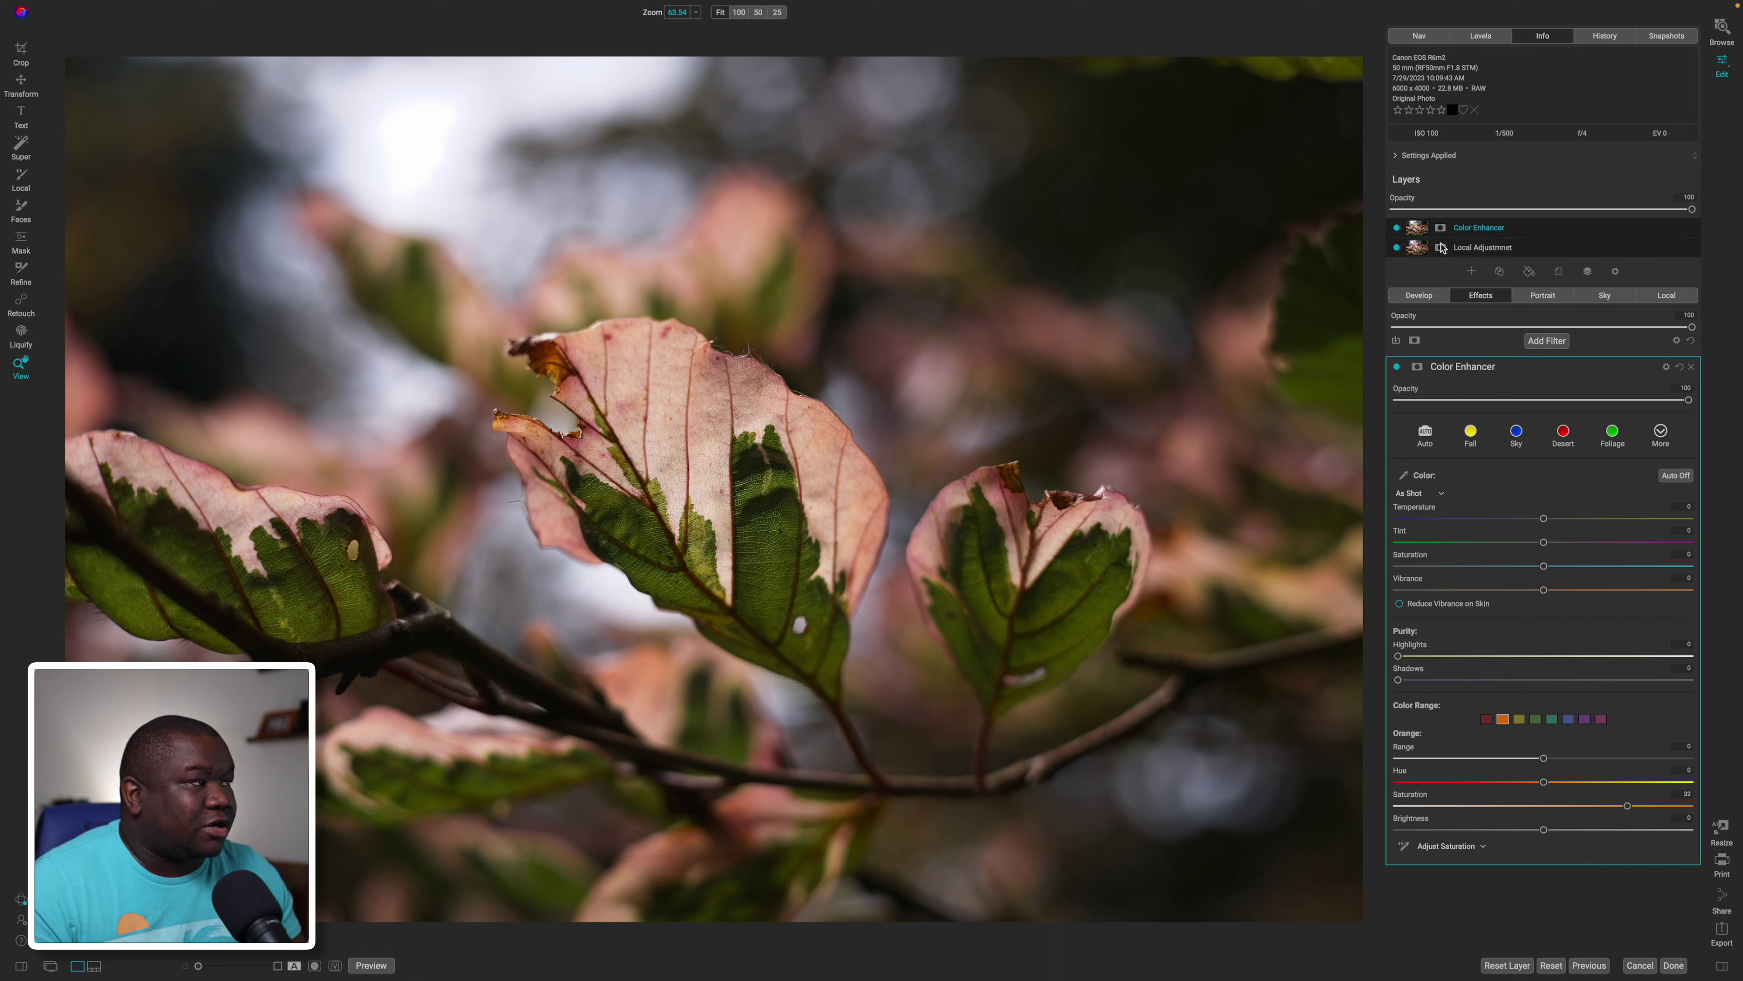
{"action": "left_click", "coordinate": [1397, 229]}
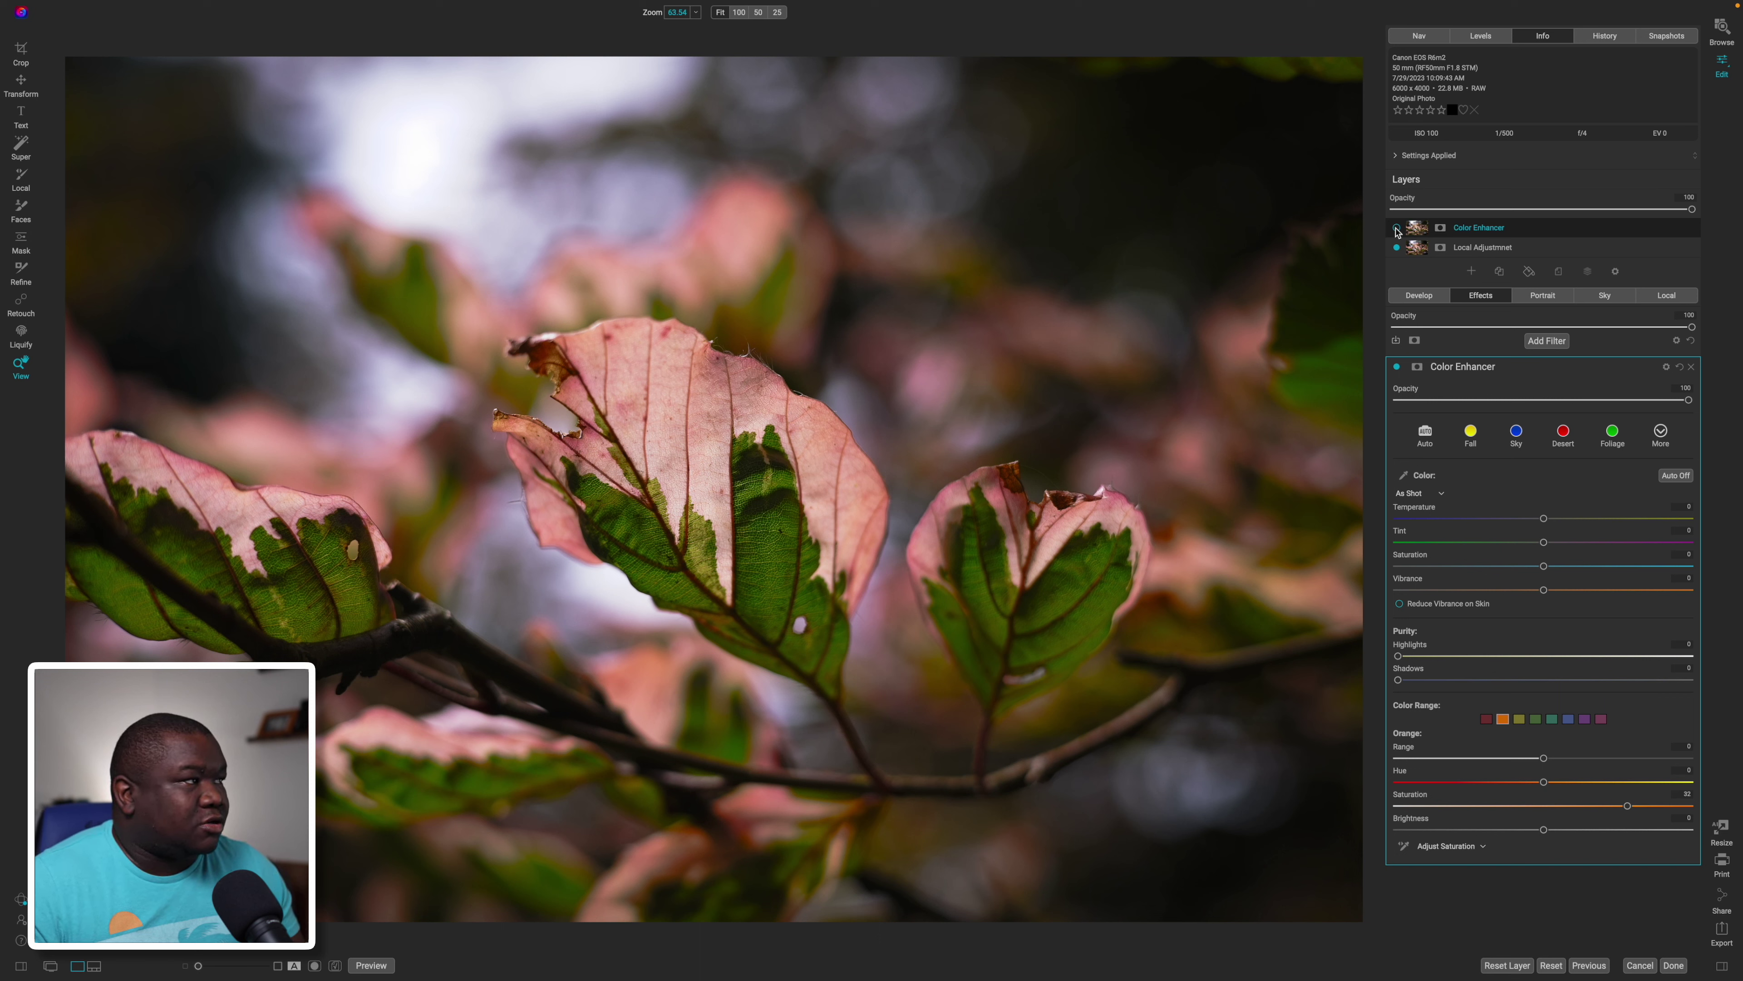
{"action": "left_click", "coordinate": [1396, 228]}
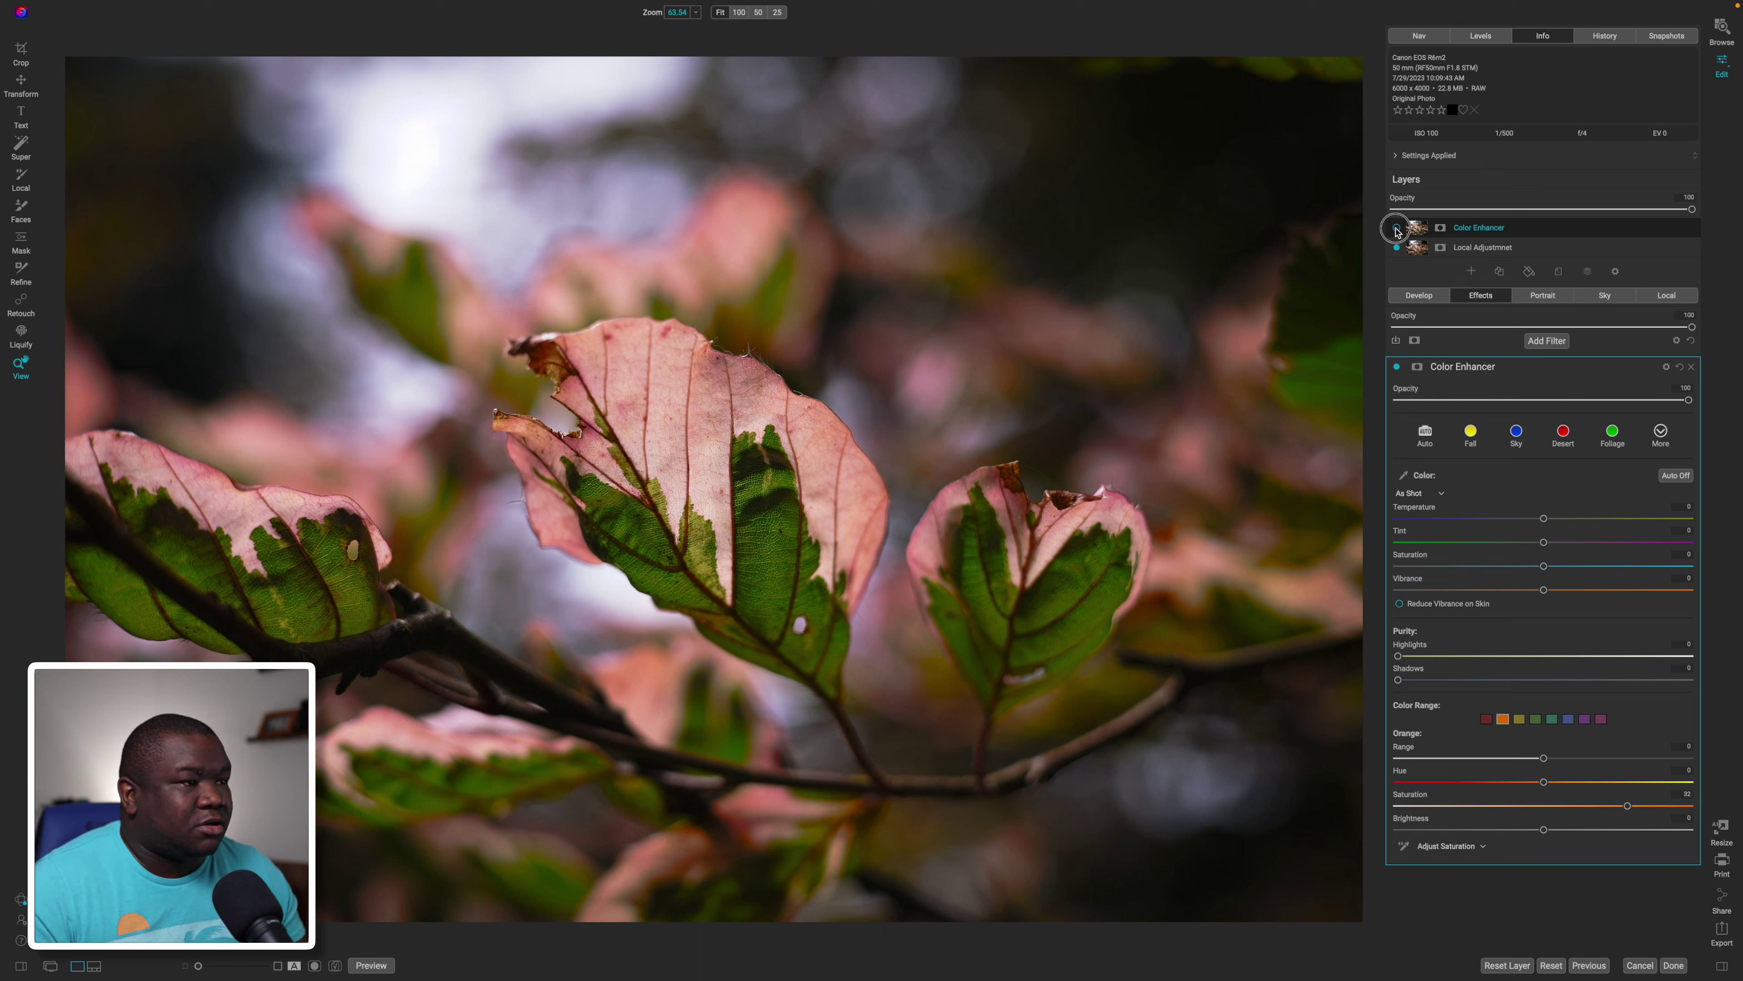
{"action": "left_click", "coordinate": [1397, 229]}
{"action": "left_click", "coordinate": [1397, 229]}
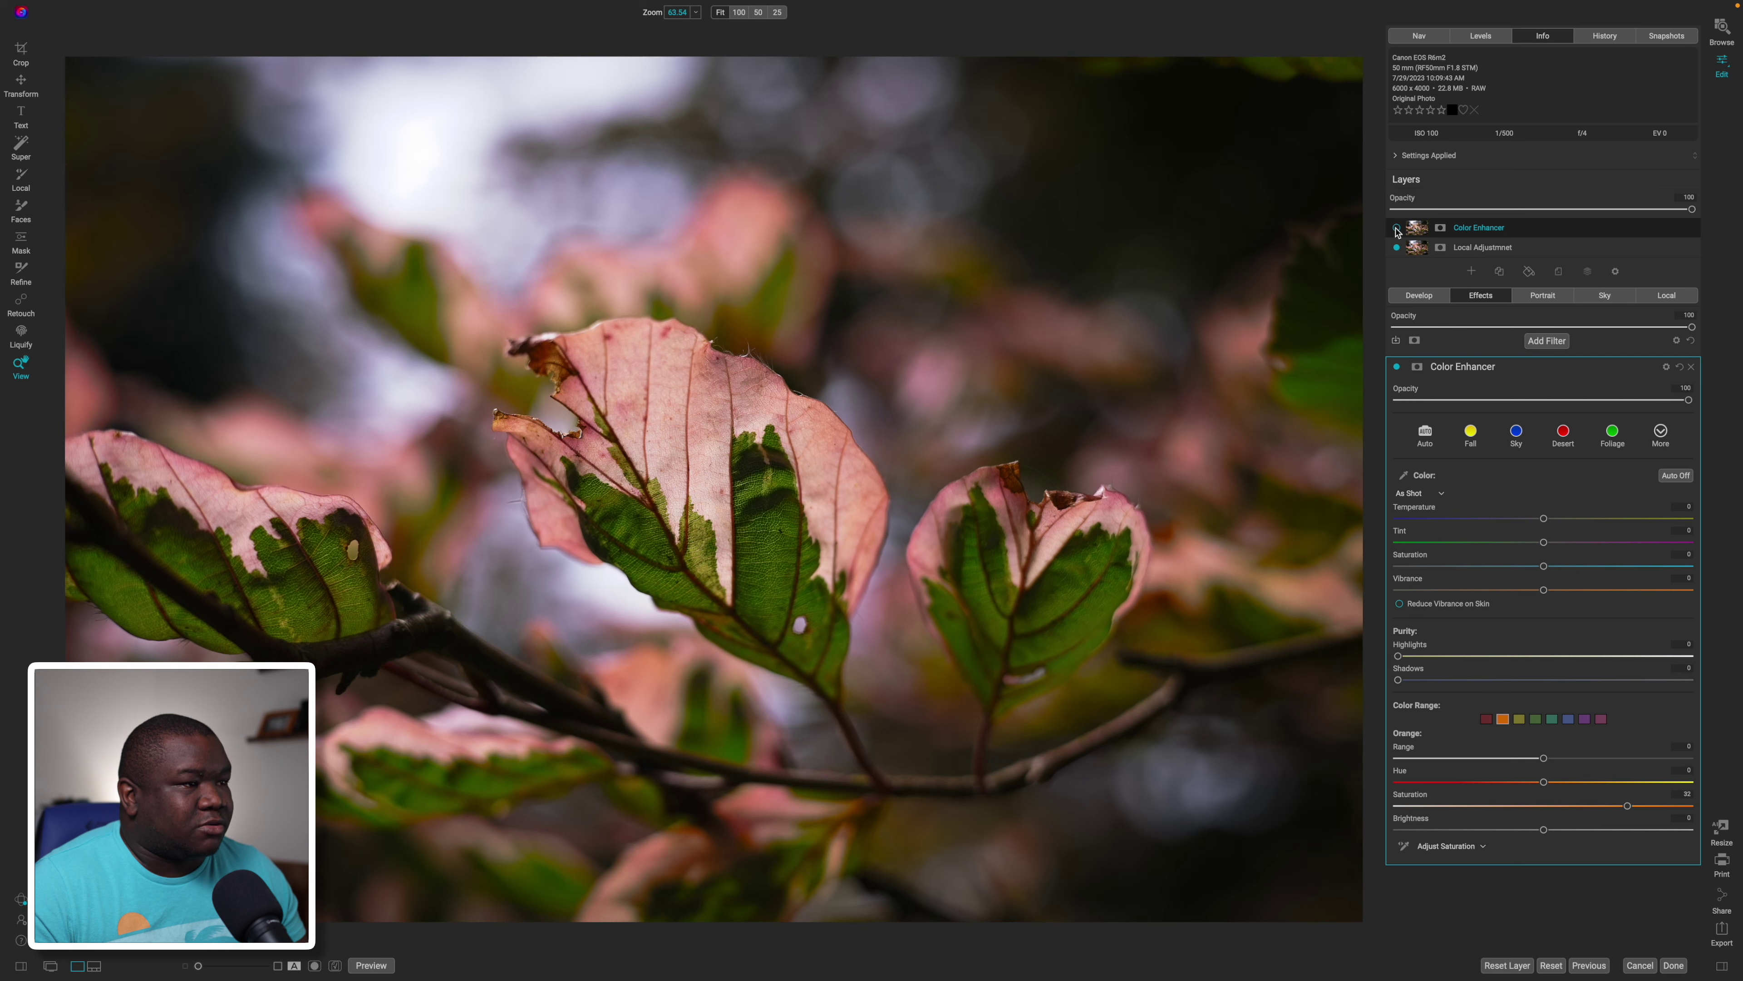
{"action": "left_click", "coordinate": [1397, 229]}
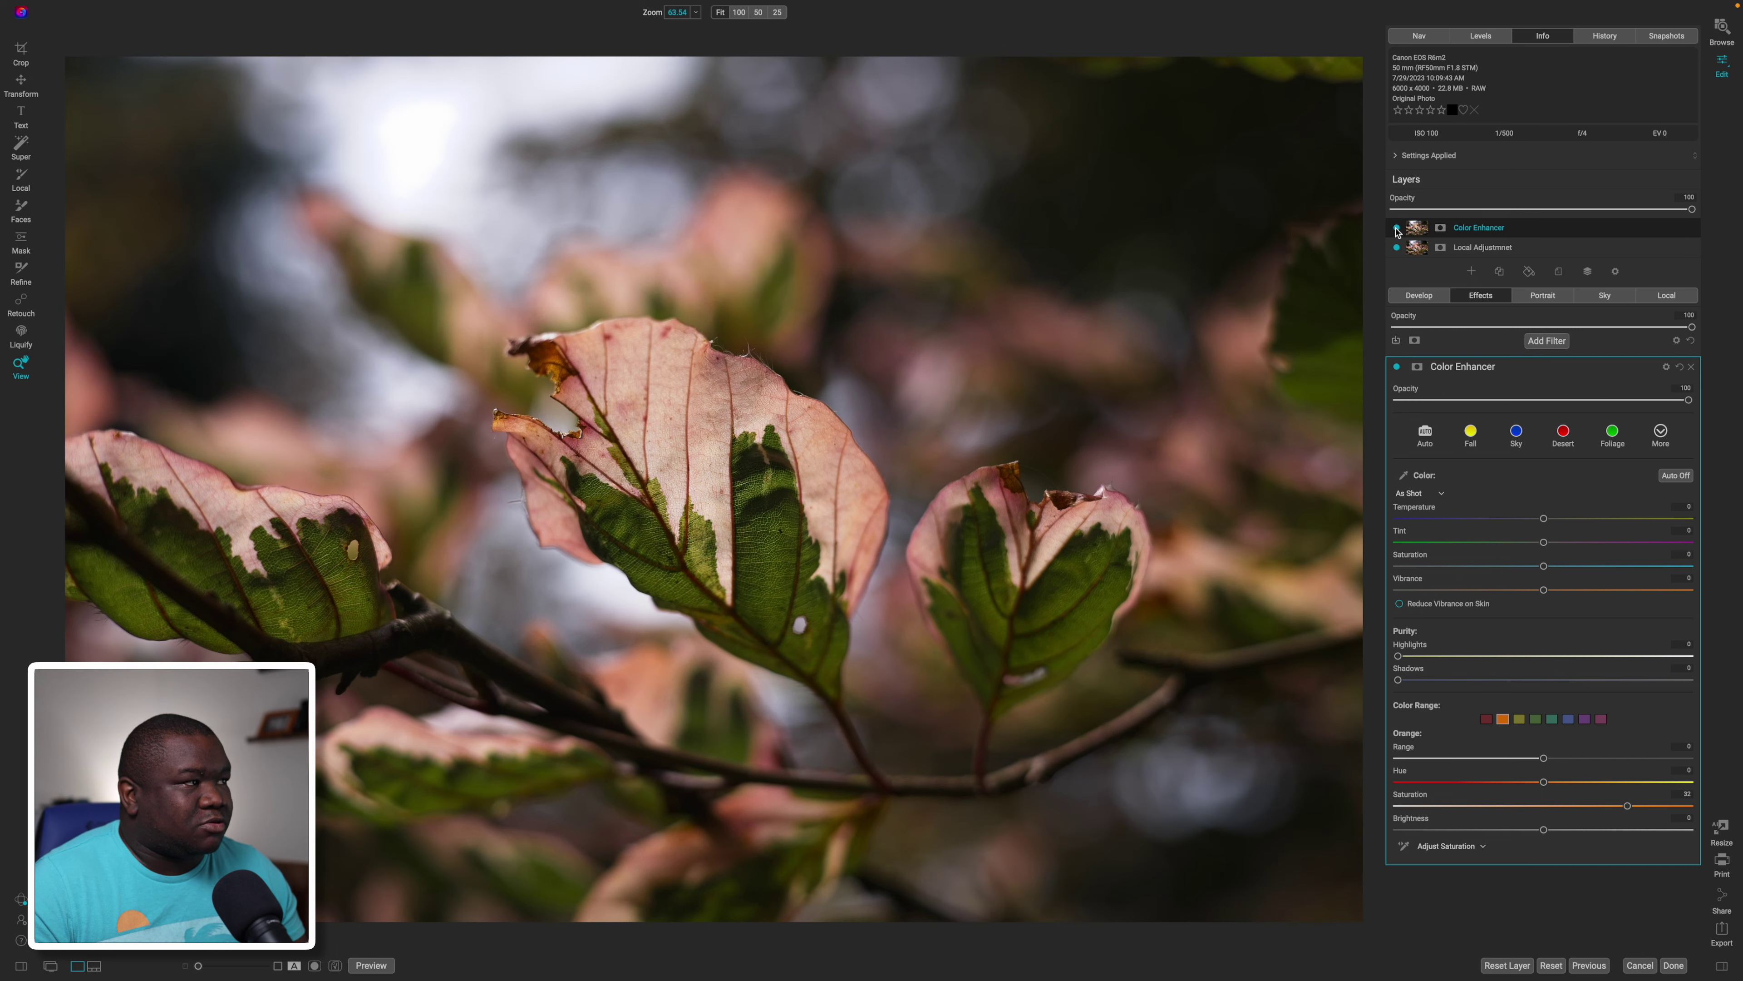
{"action": "left_click", "coordinate": [1396, 229]}
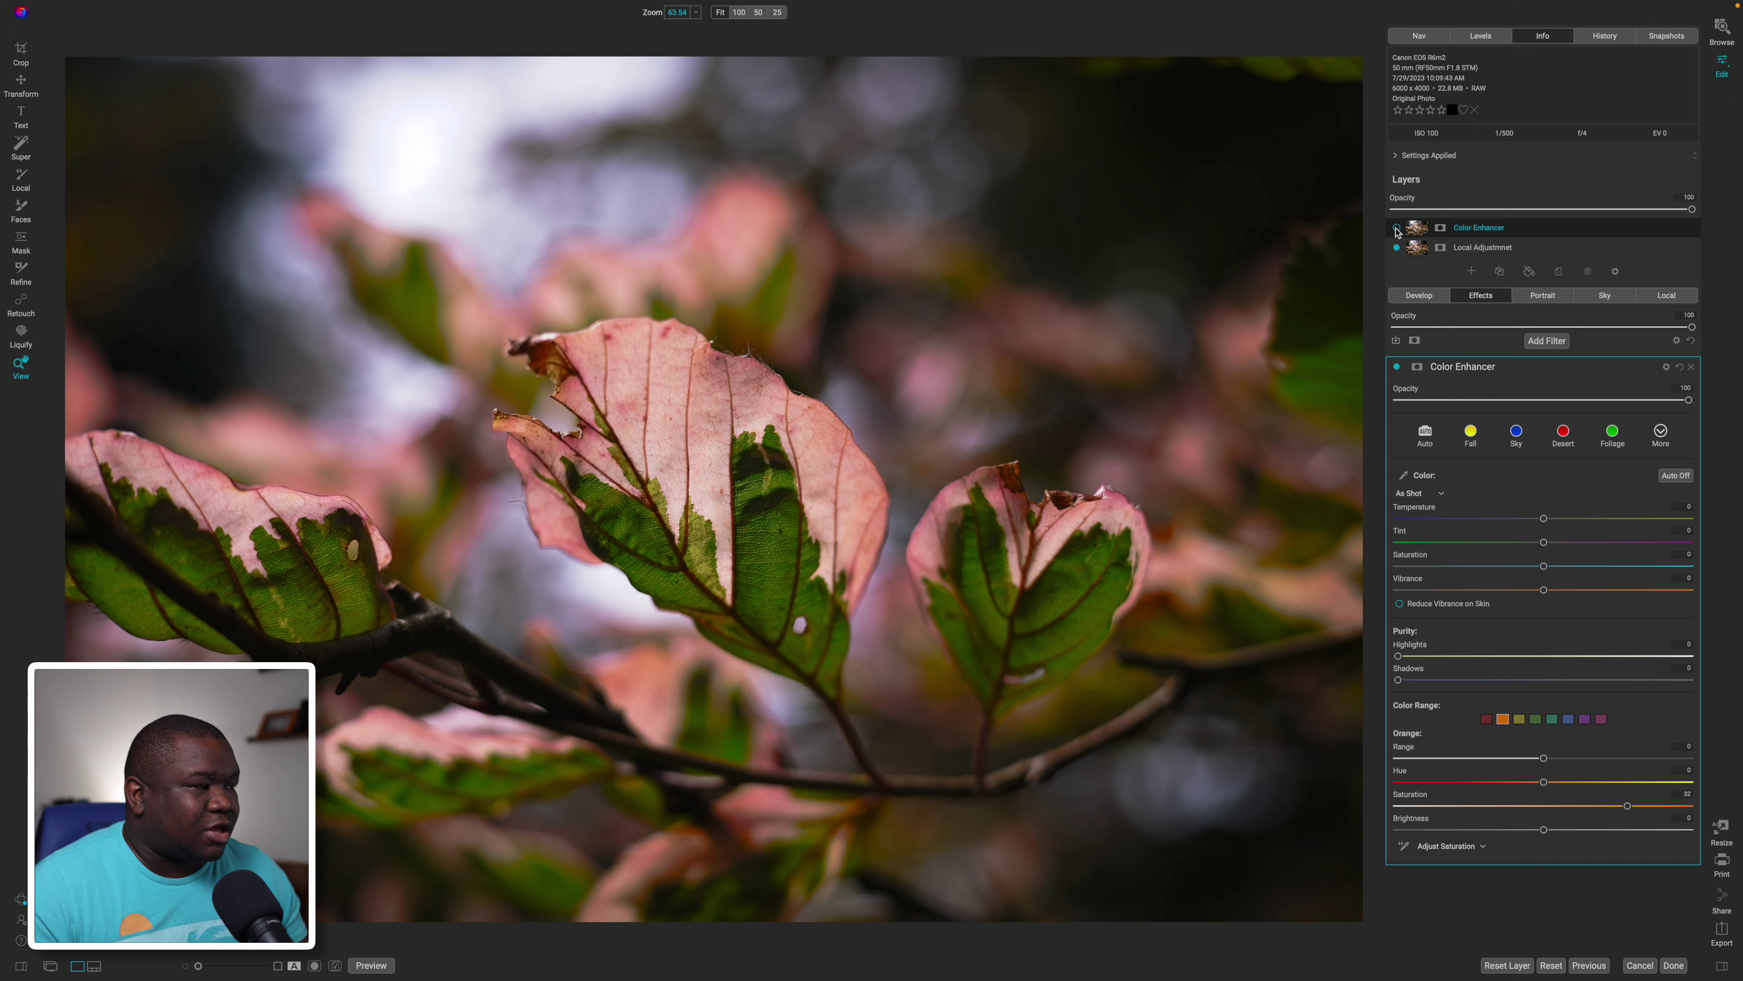
{"action": "left_click", "coordinate": [1397, 228]}
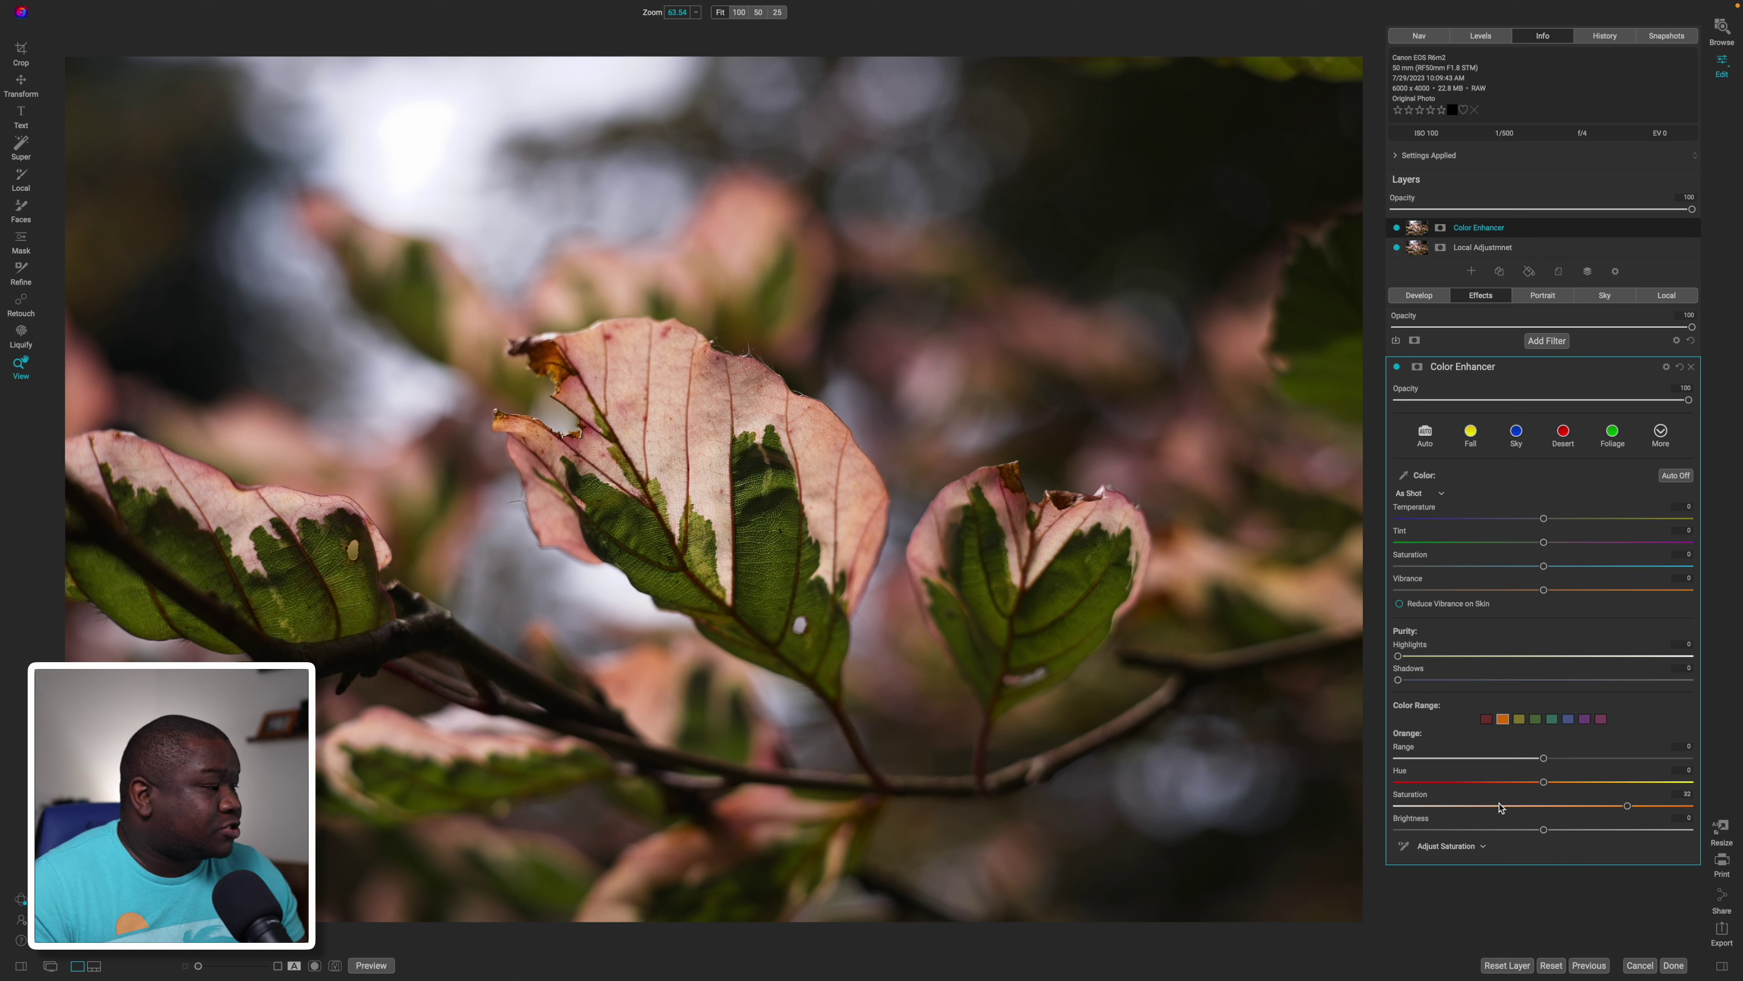
- Sample the leaf to raise orange saturation, then raise Magentas saturation to about 34
{"action": "left_click", "coordinate": [1405, 846]}
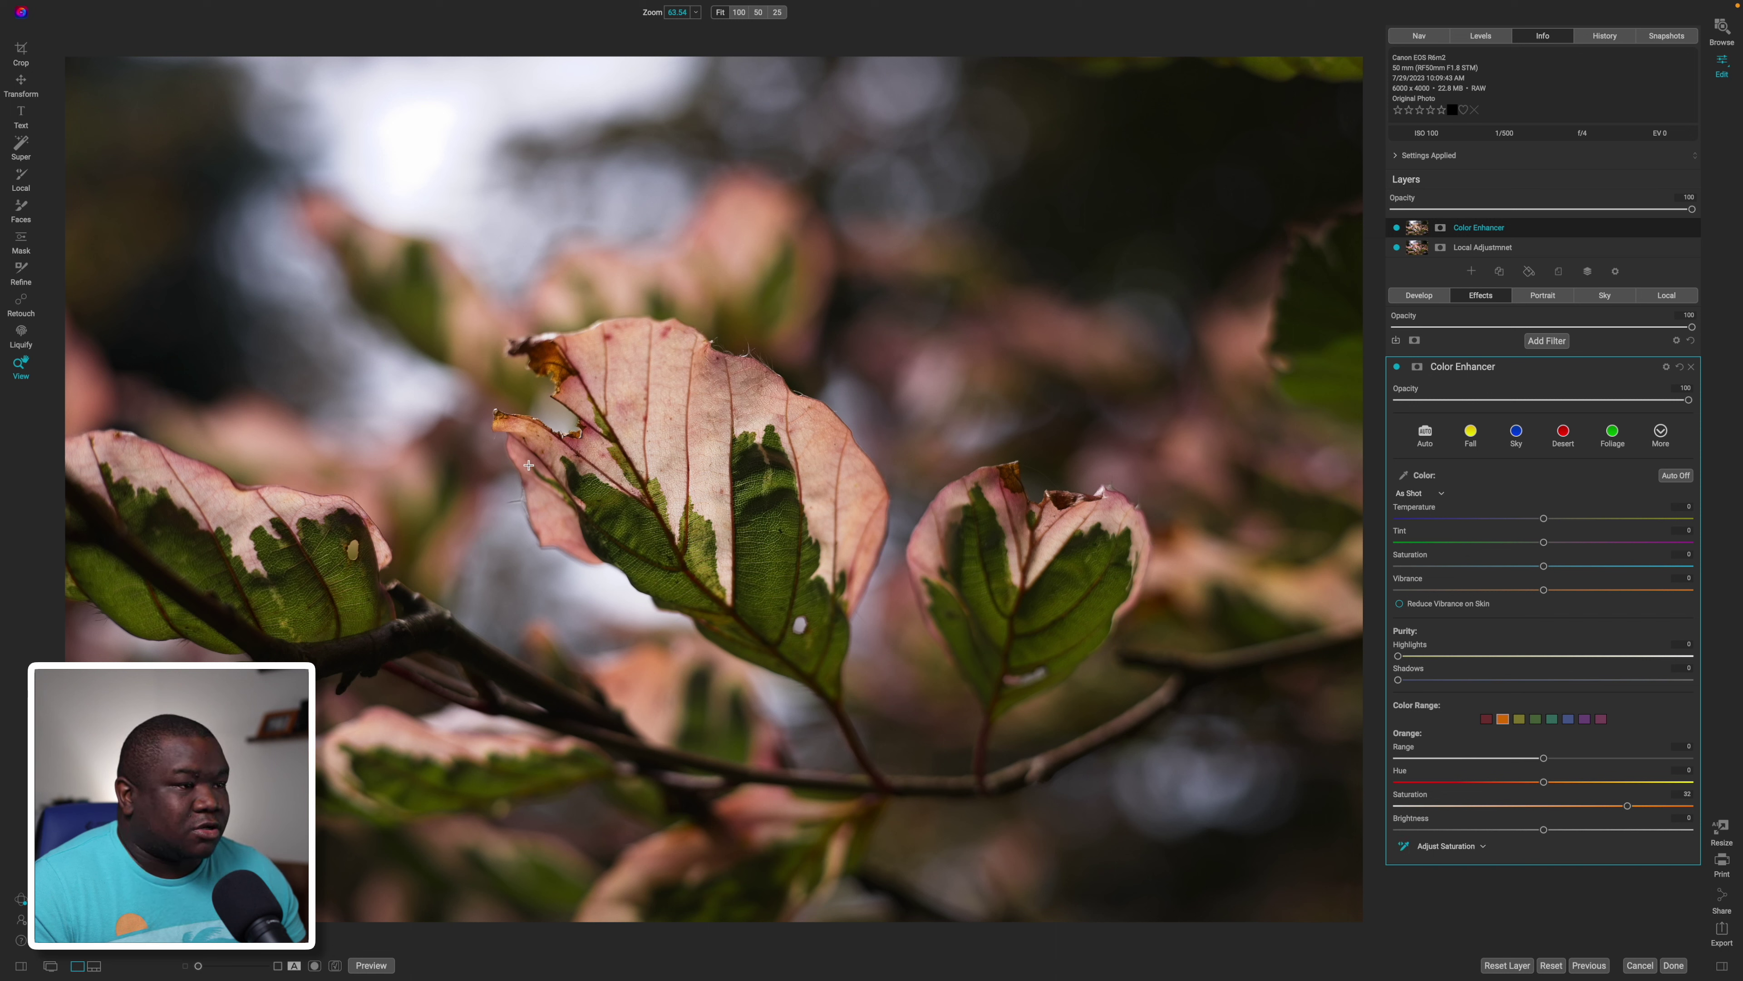
{"action": "left_click_drag", "start_coordinate": [531, 458], "coordinate": [613, 451]}
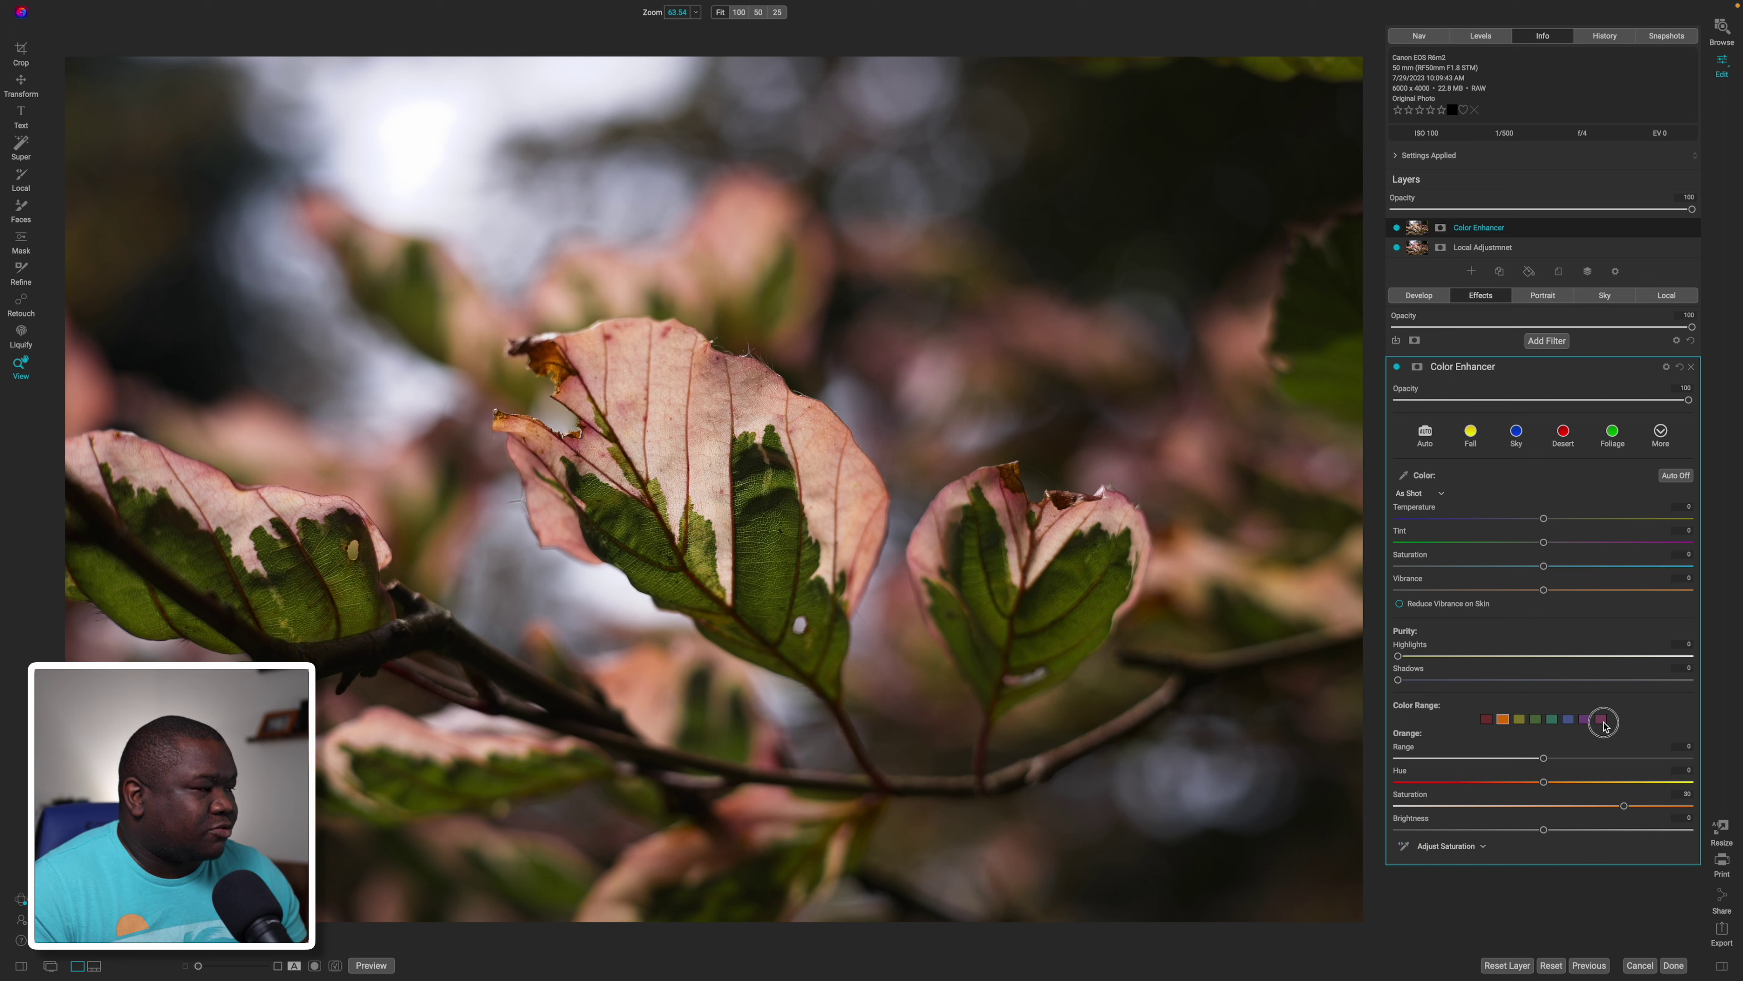
{"action": "left_click", "coordinate": [1601, 719]}
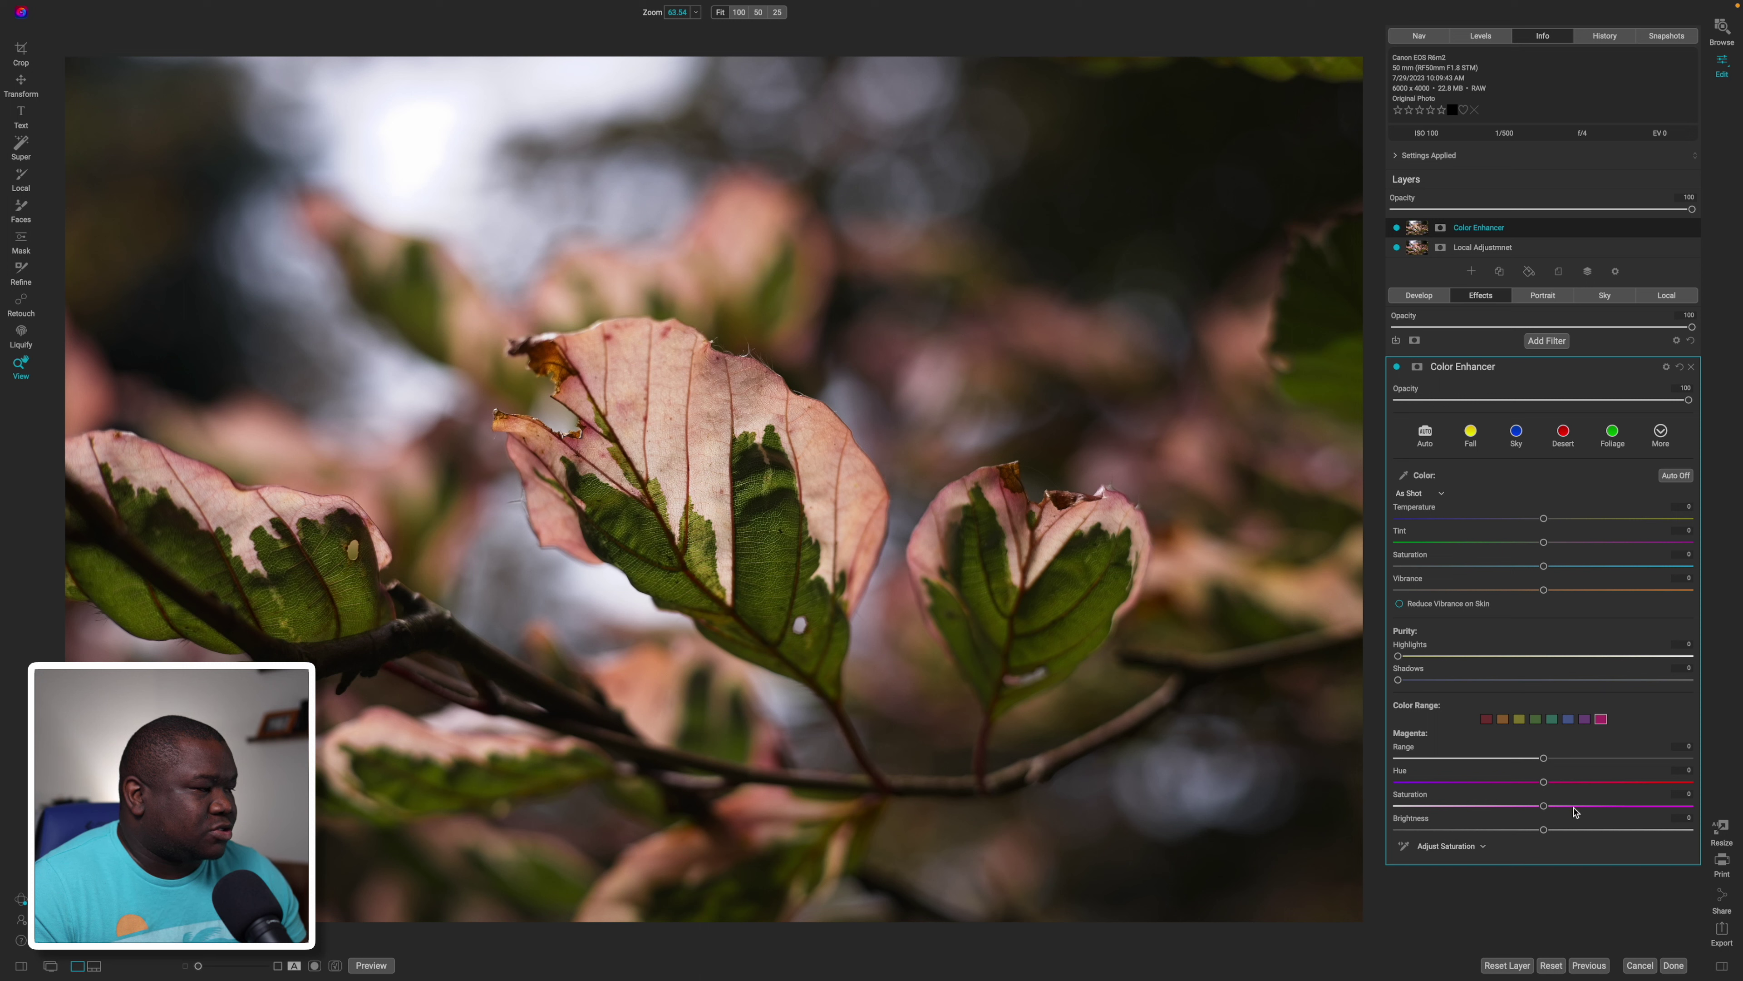
{"action": "mouse_move", "coordinate": [1546, 807]}
{"action": "left_mouse_down"}
{"action": "mouse_move", "coordinate": [1672, 807]}
{"action": "mouse_move", "coordinate": [1570, 808]}
{"action": "mouse_move", "coordinate": [1615, 806]}
{"action": "mouse_move", "coordinate": [1542, 783]}
{"action": "mouse_move", "coordinate": [1650, 783]}
{"action": "mouse_move", "coordinate": [1453, 788]}
{"action": "mouse_move", "coordinate": [1552, 788]}
{"action": "left_mouse_up"}
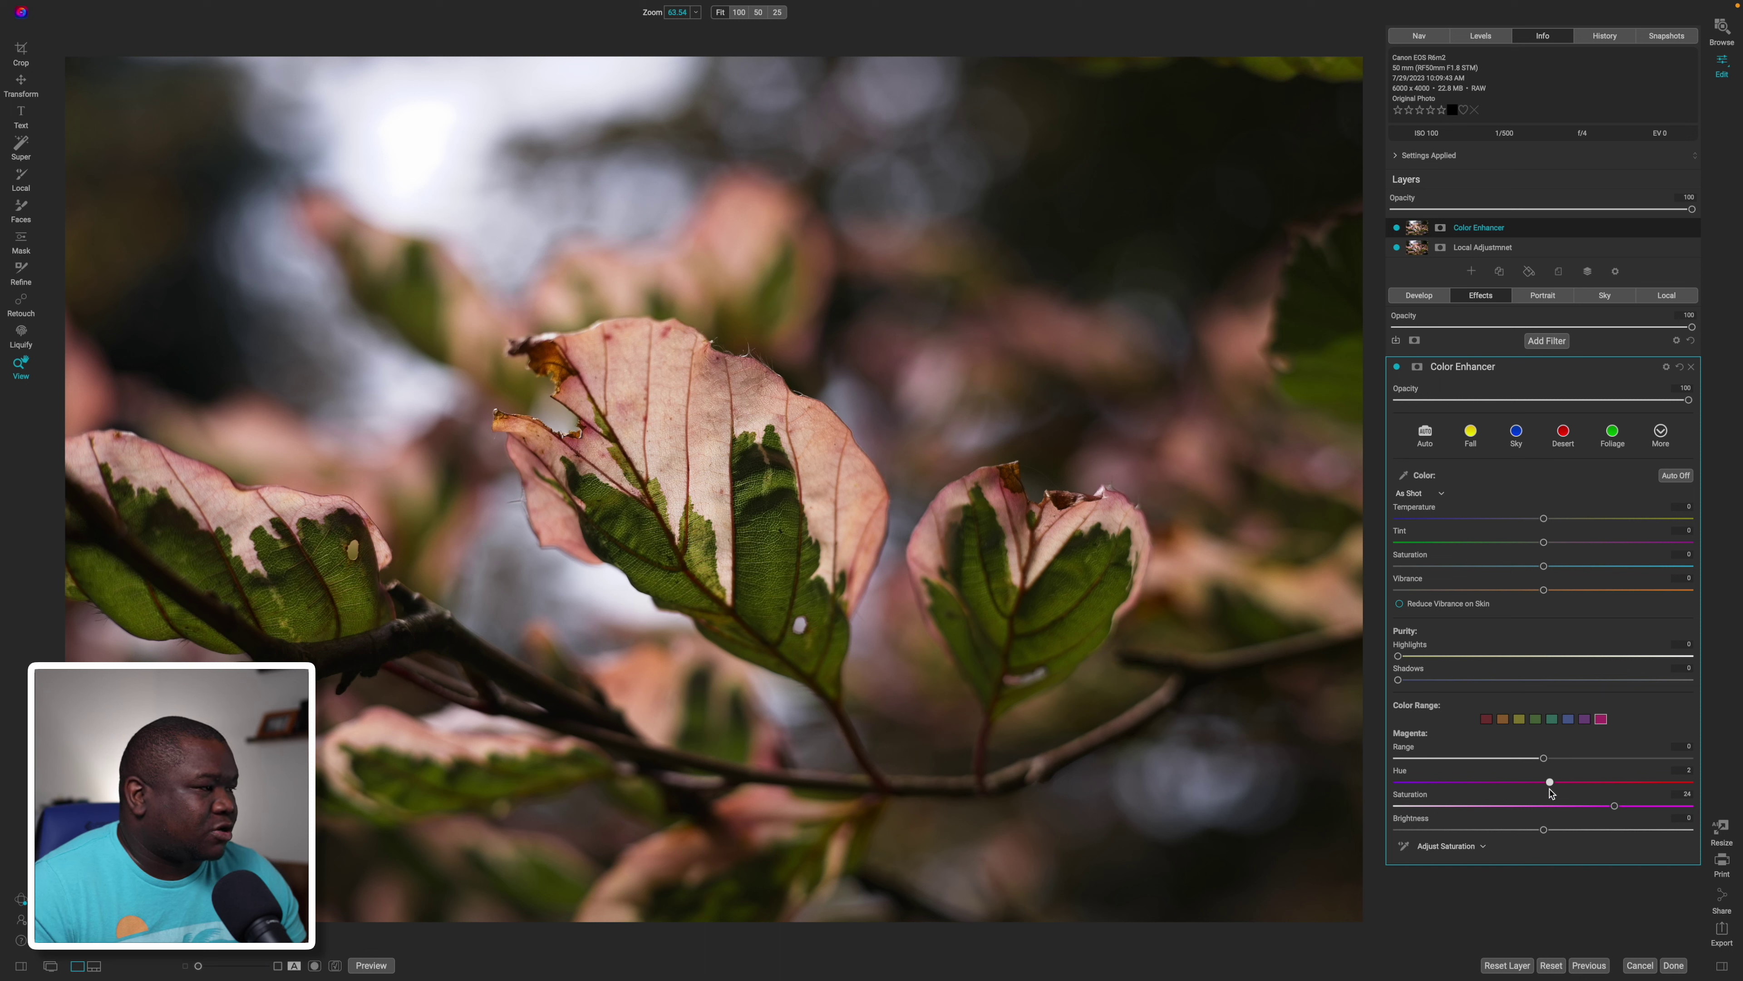
- Widen the Orange range to 32 and shift its hue toward red, to about 4
{"action": "left_click", "coordinate": [1502, 719]}
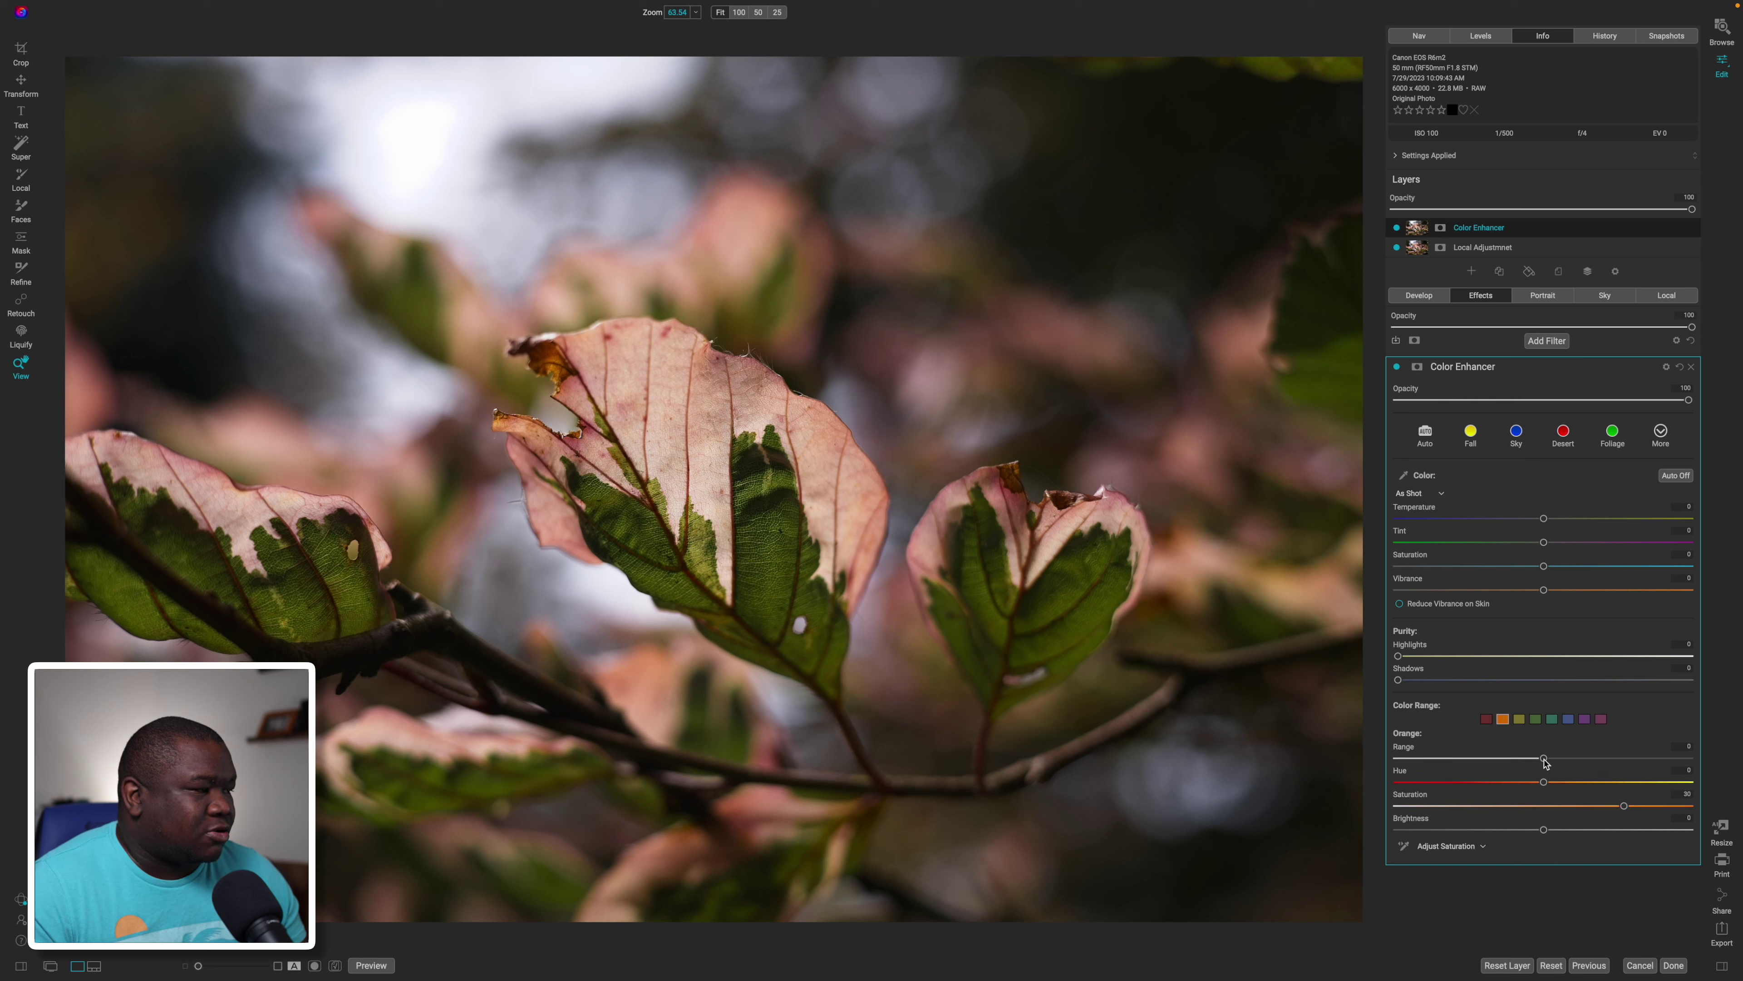
{"action": "left_click_drag", "start_coordinate": [1544, 764], "coordinate": [1653, 805]}
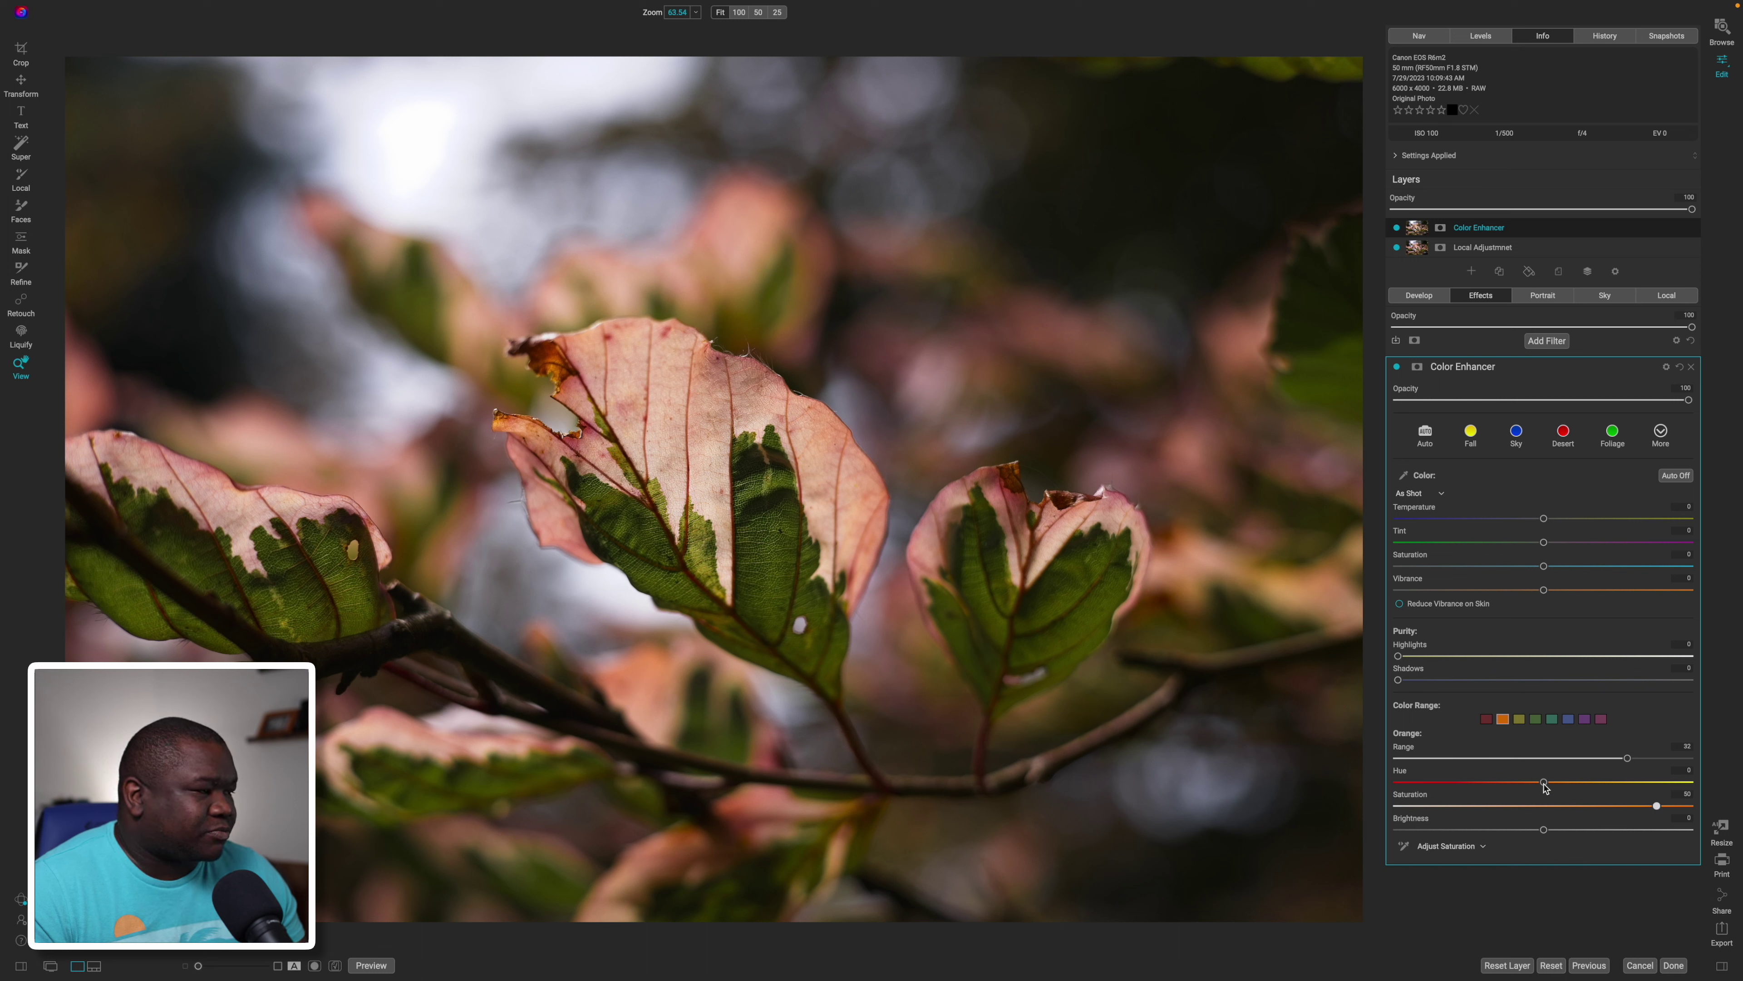
{"action": "left_click_drag", "start_coordinate": [1543, 782], "coordinate": [1518, 785]}
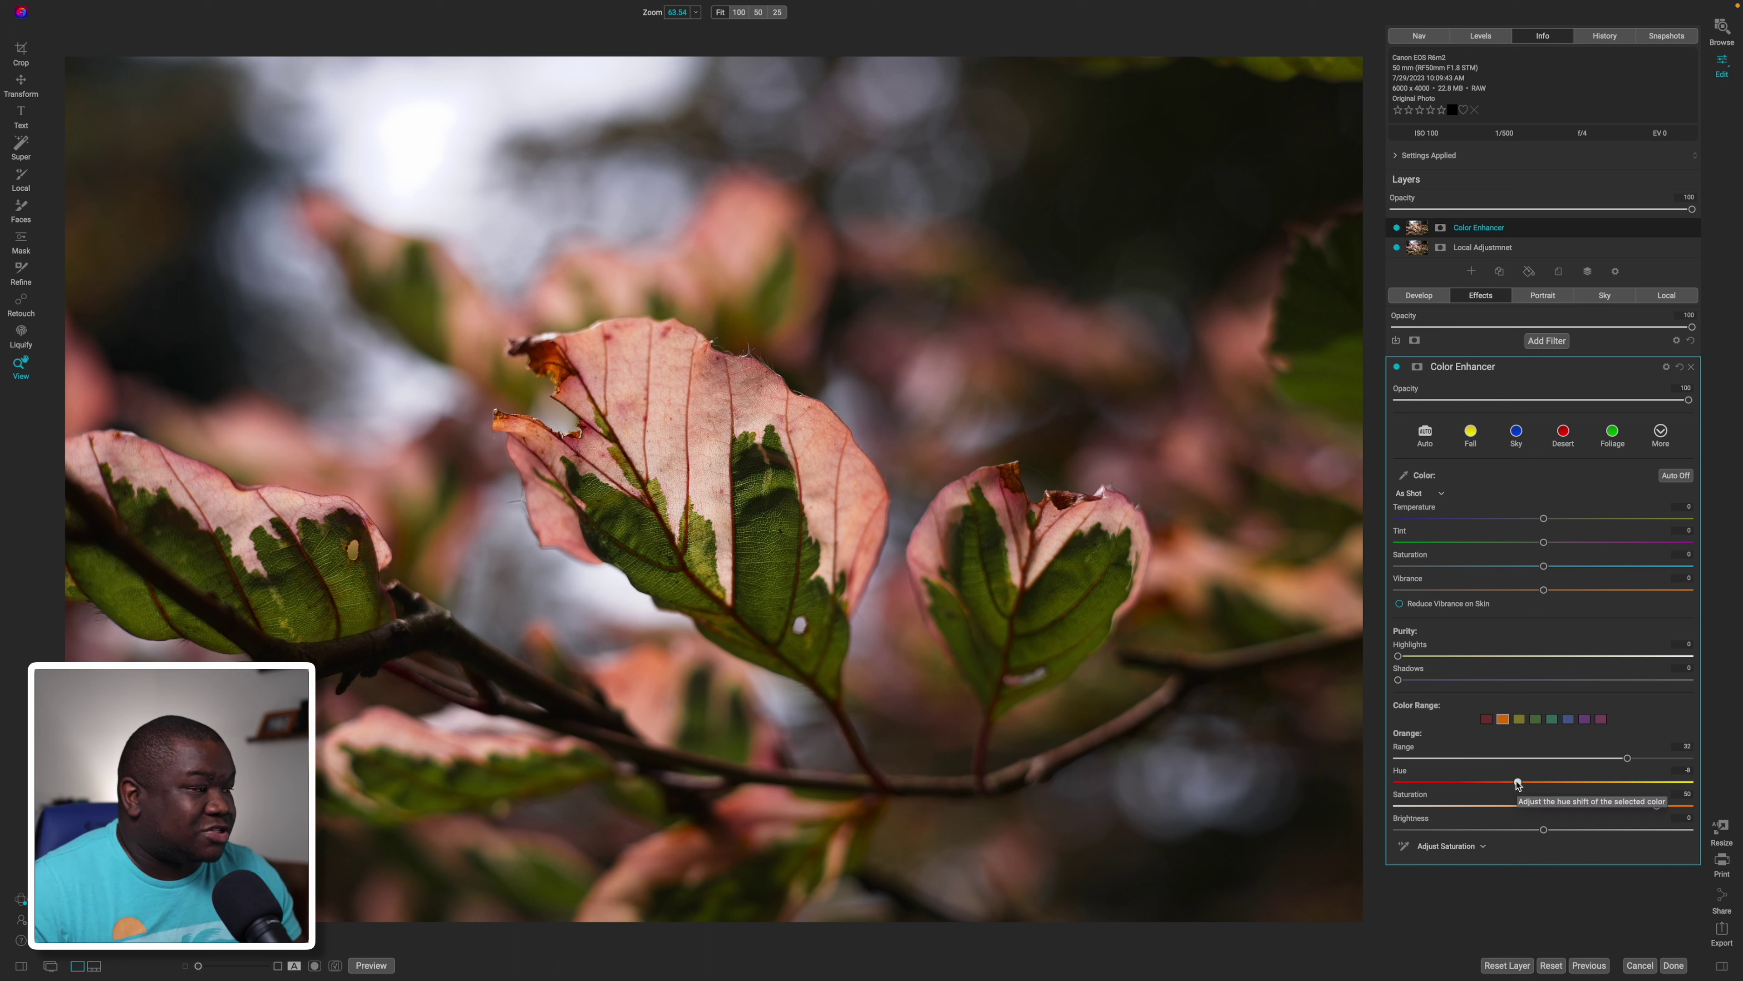
{"action": "left_click", "coordinate": [1486, 719]}
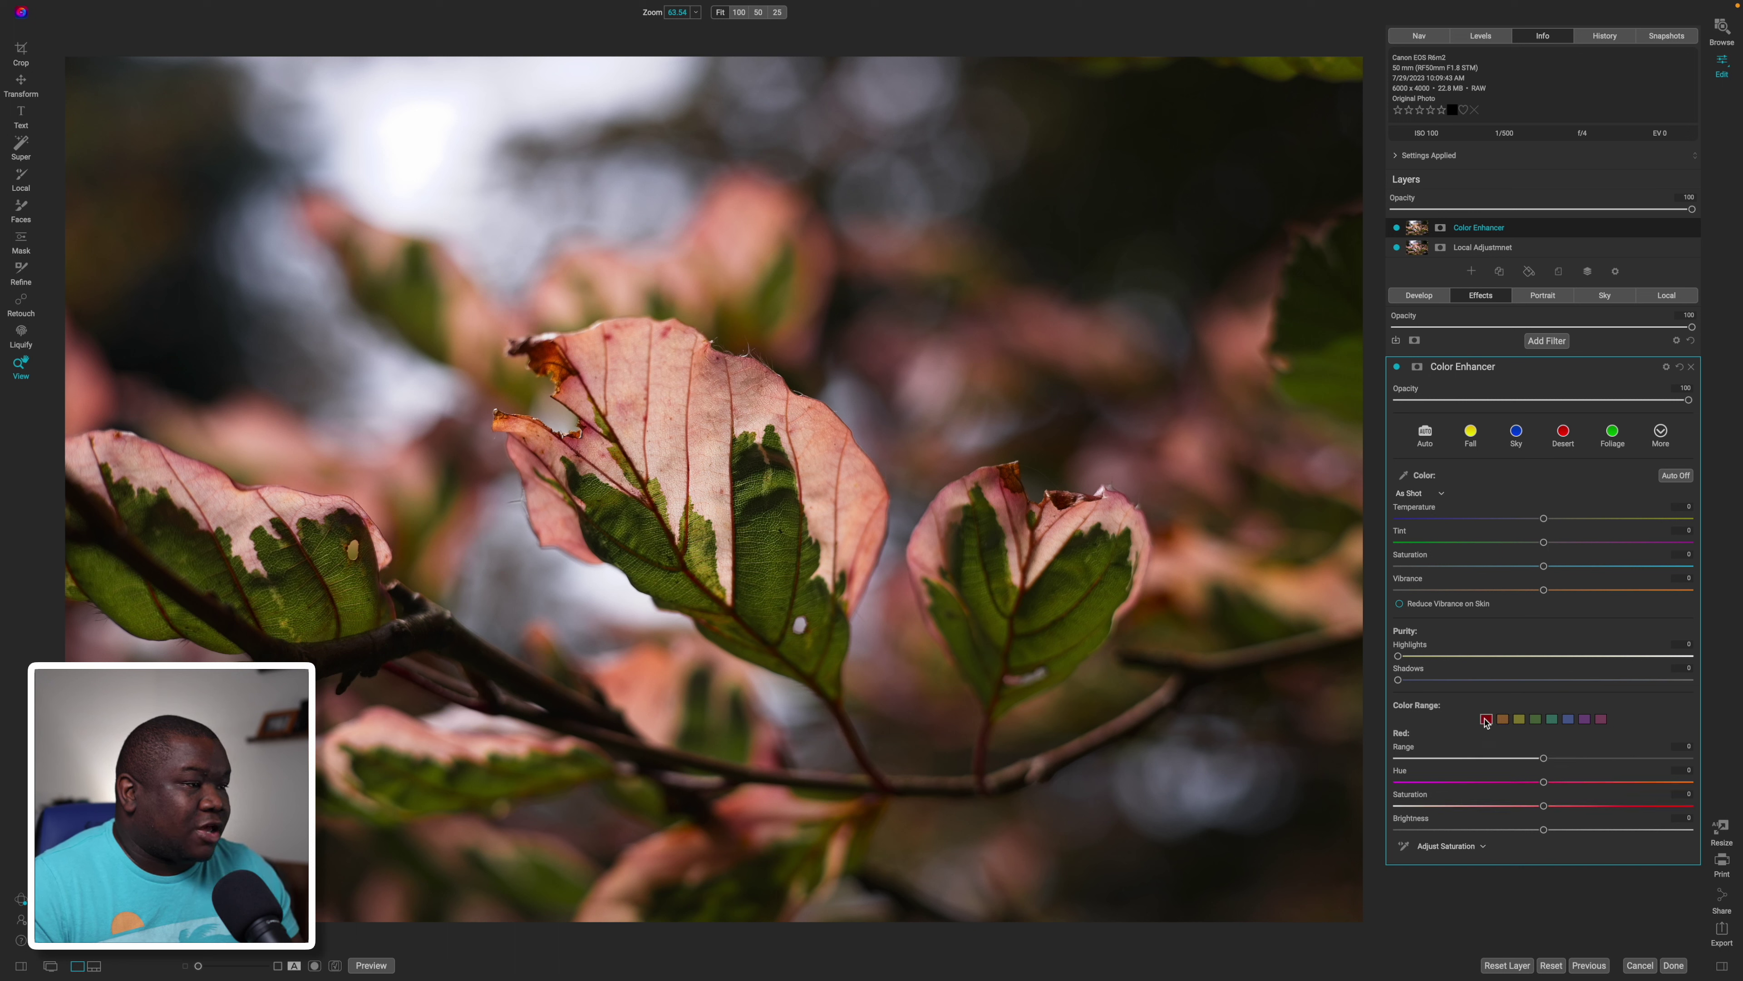
- Toggle the Color Enhancer layer off and on to compare against the original photo
{"action": "left_click", "coordinate": [1397, 229]}
{"action": "left_click", "coordinate": [1398, 229]}
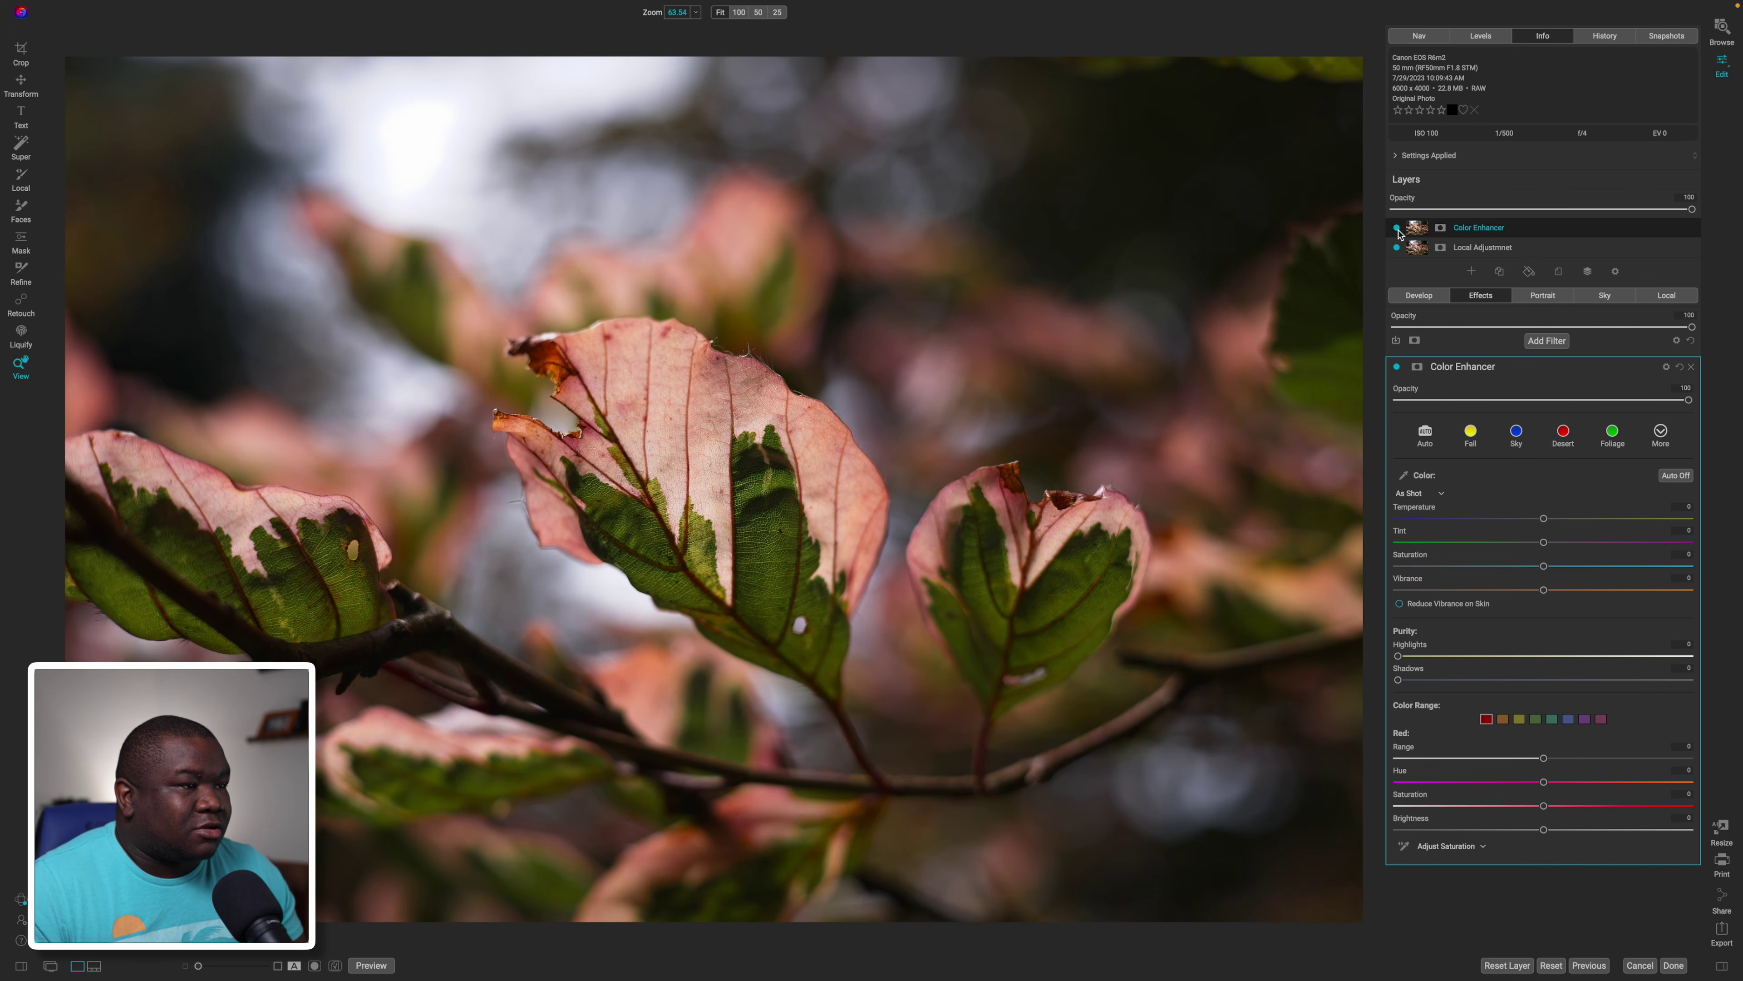
{"action": "left_click", "coordinate": [1398, 229]}
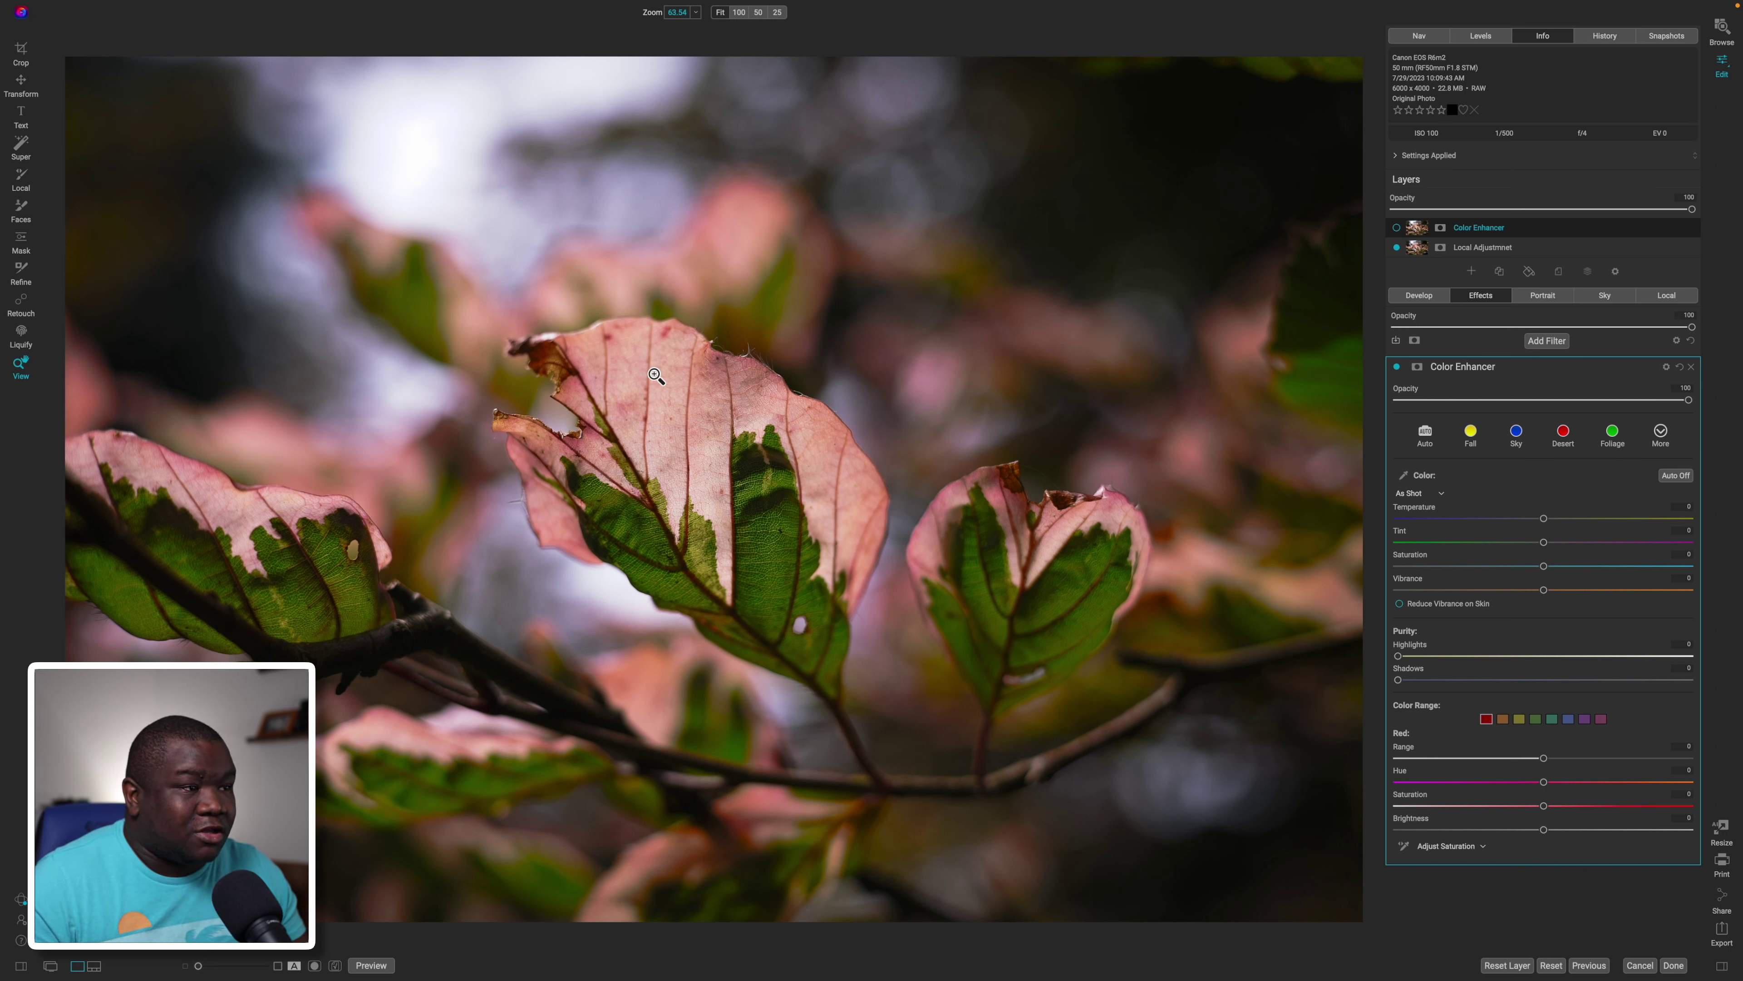
{"action": "left_click", "coordinate": [1397, 228]}
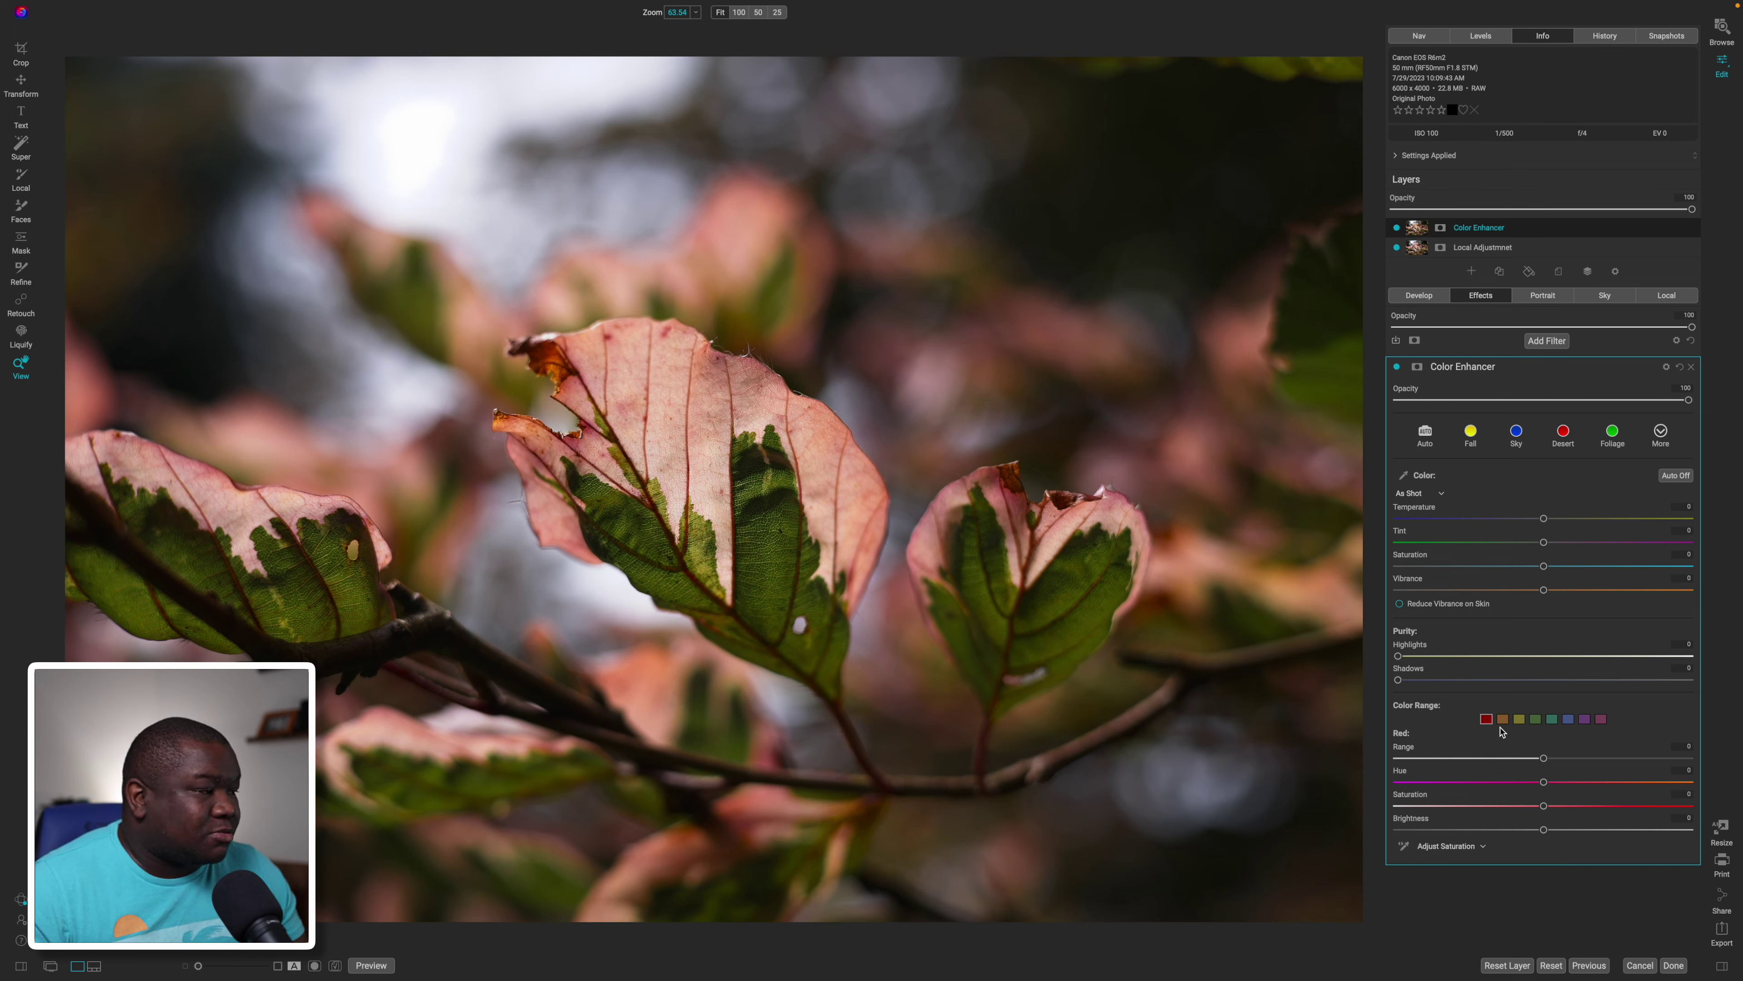
- Raise the Orange range brightness, compare again, and add a white layer mask
{"action": "left_click", "coordinate": [1502, 721]}
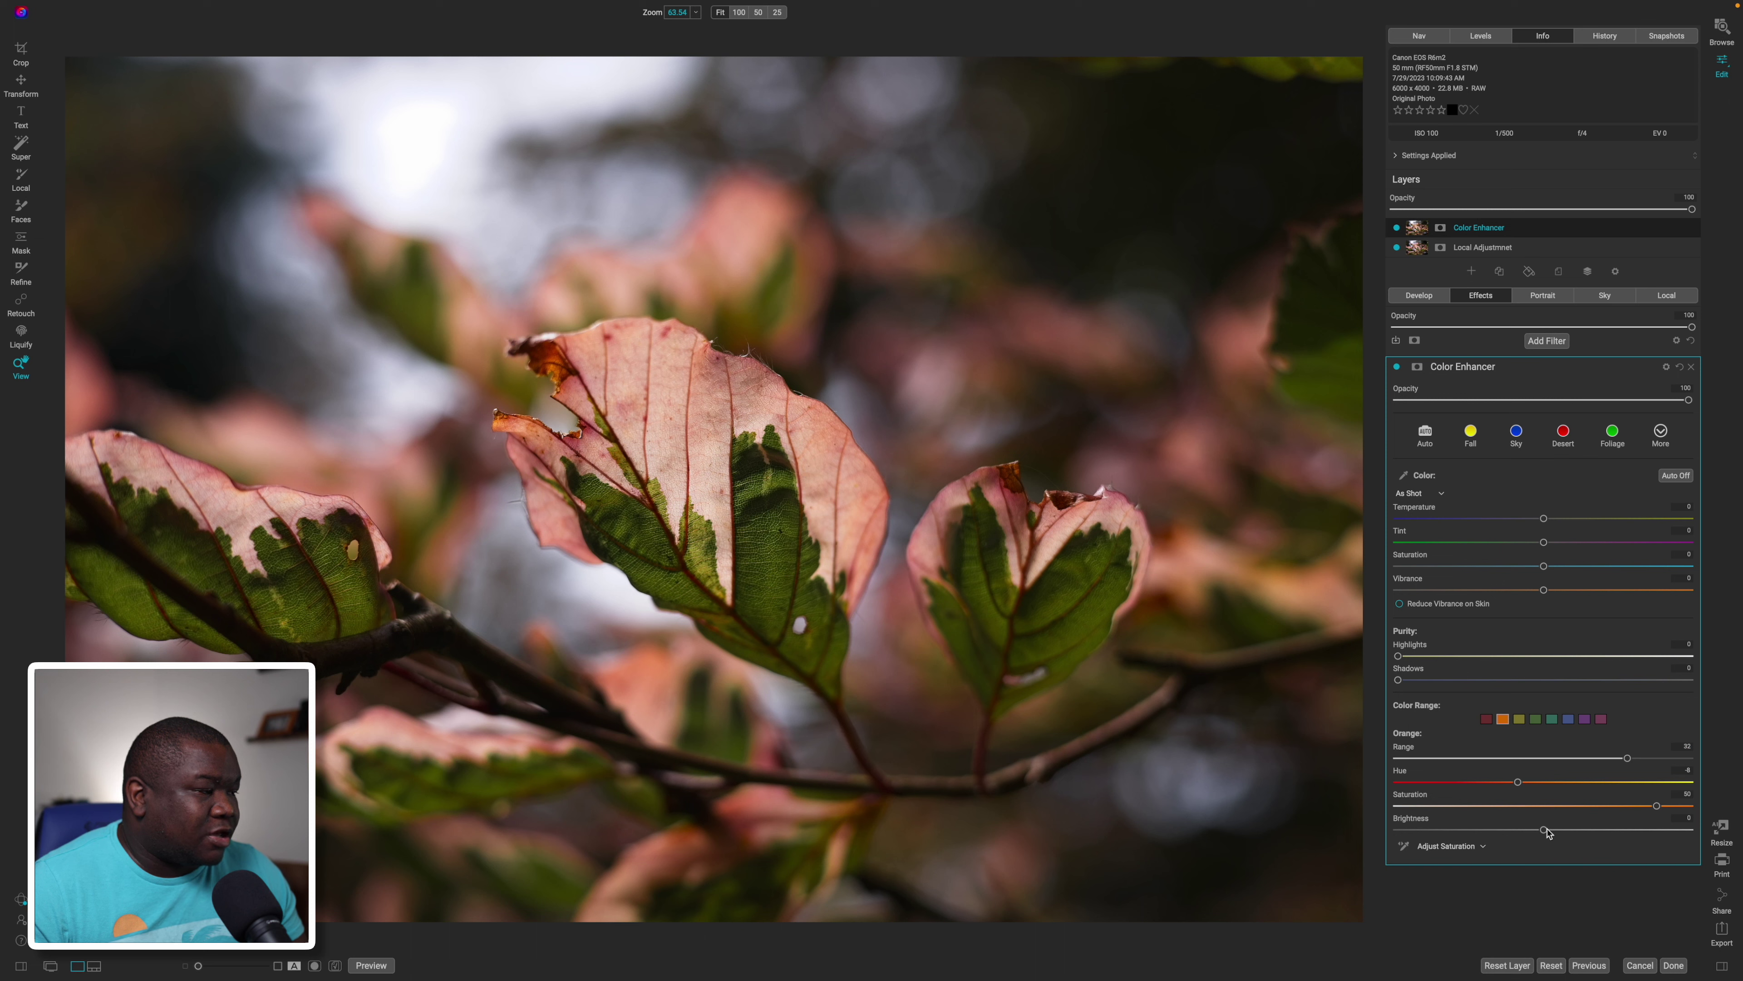
{"action": "left_click_drag", "start_coordinate": [1549, 833], "coordinate": [1621, 833]}
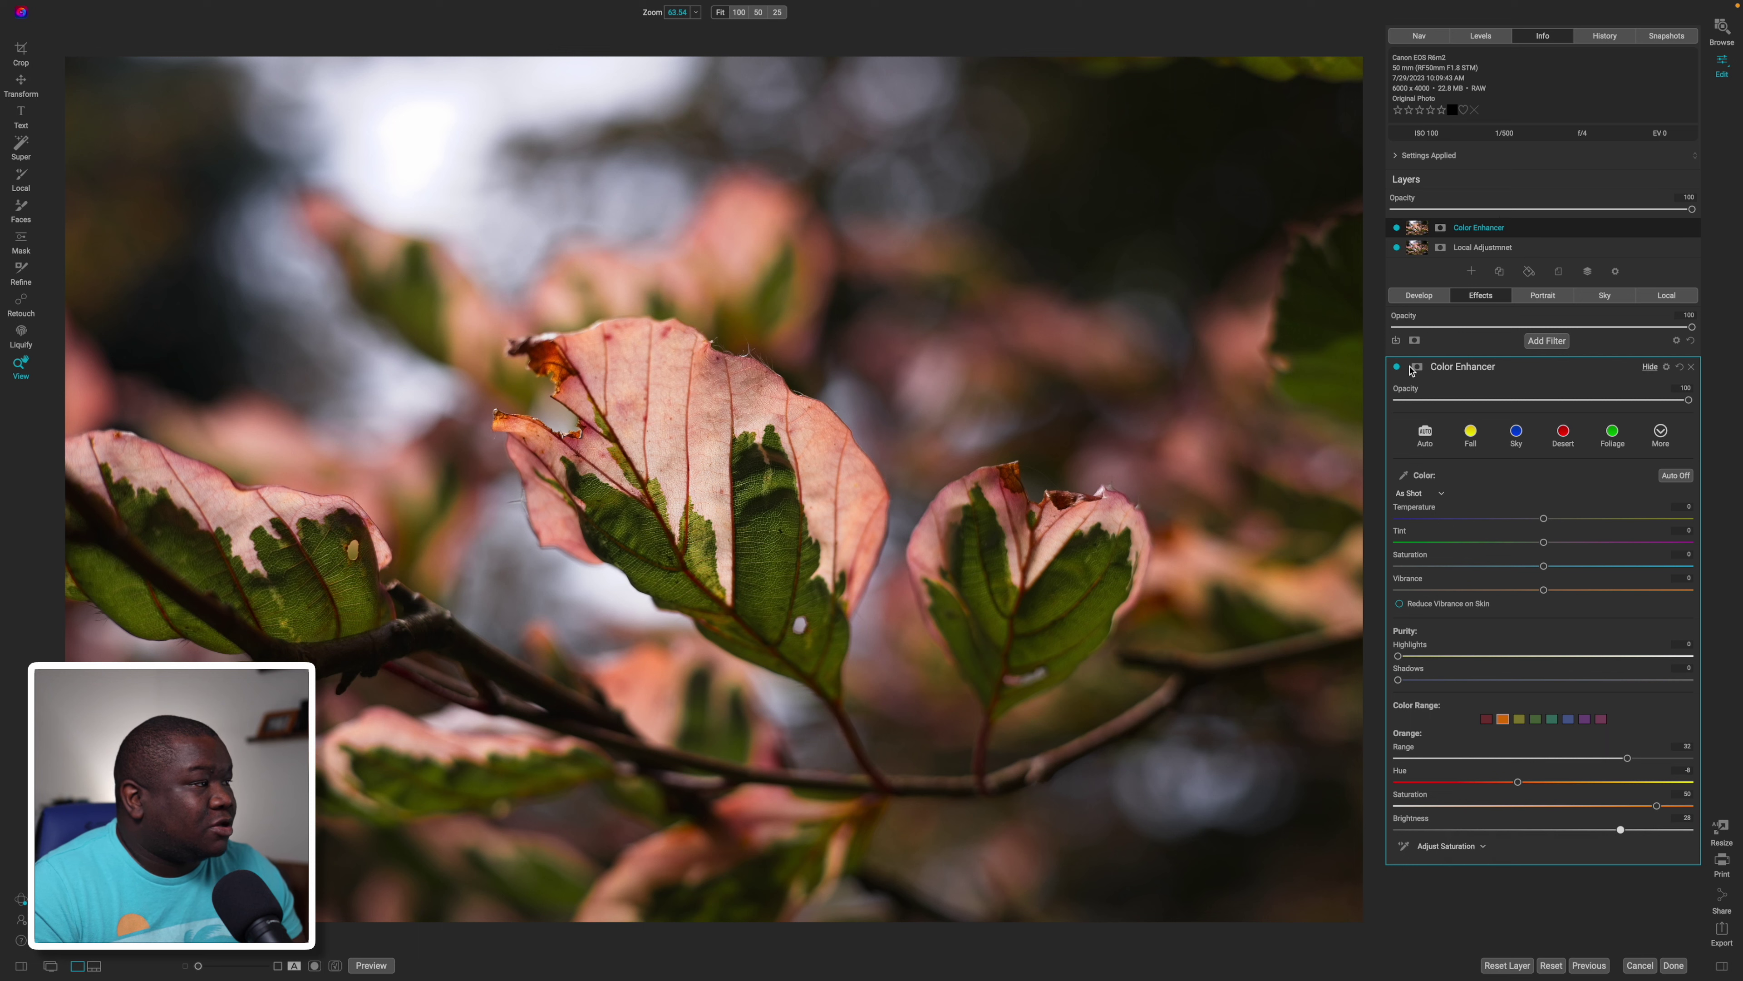
{"action": "left_click", "coordinate": [1397, 230]}
{"action": "left_click", "coordinate": [1397, 230]}
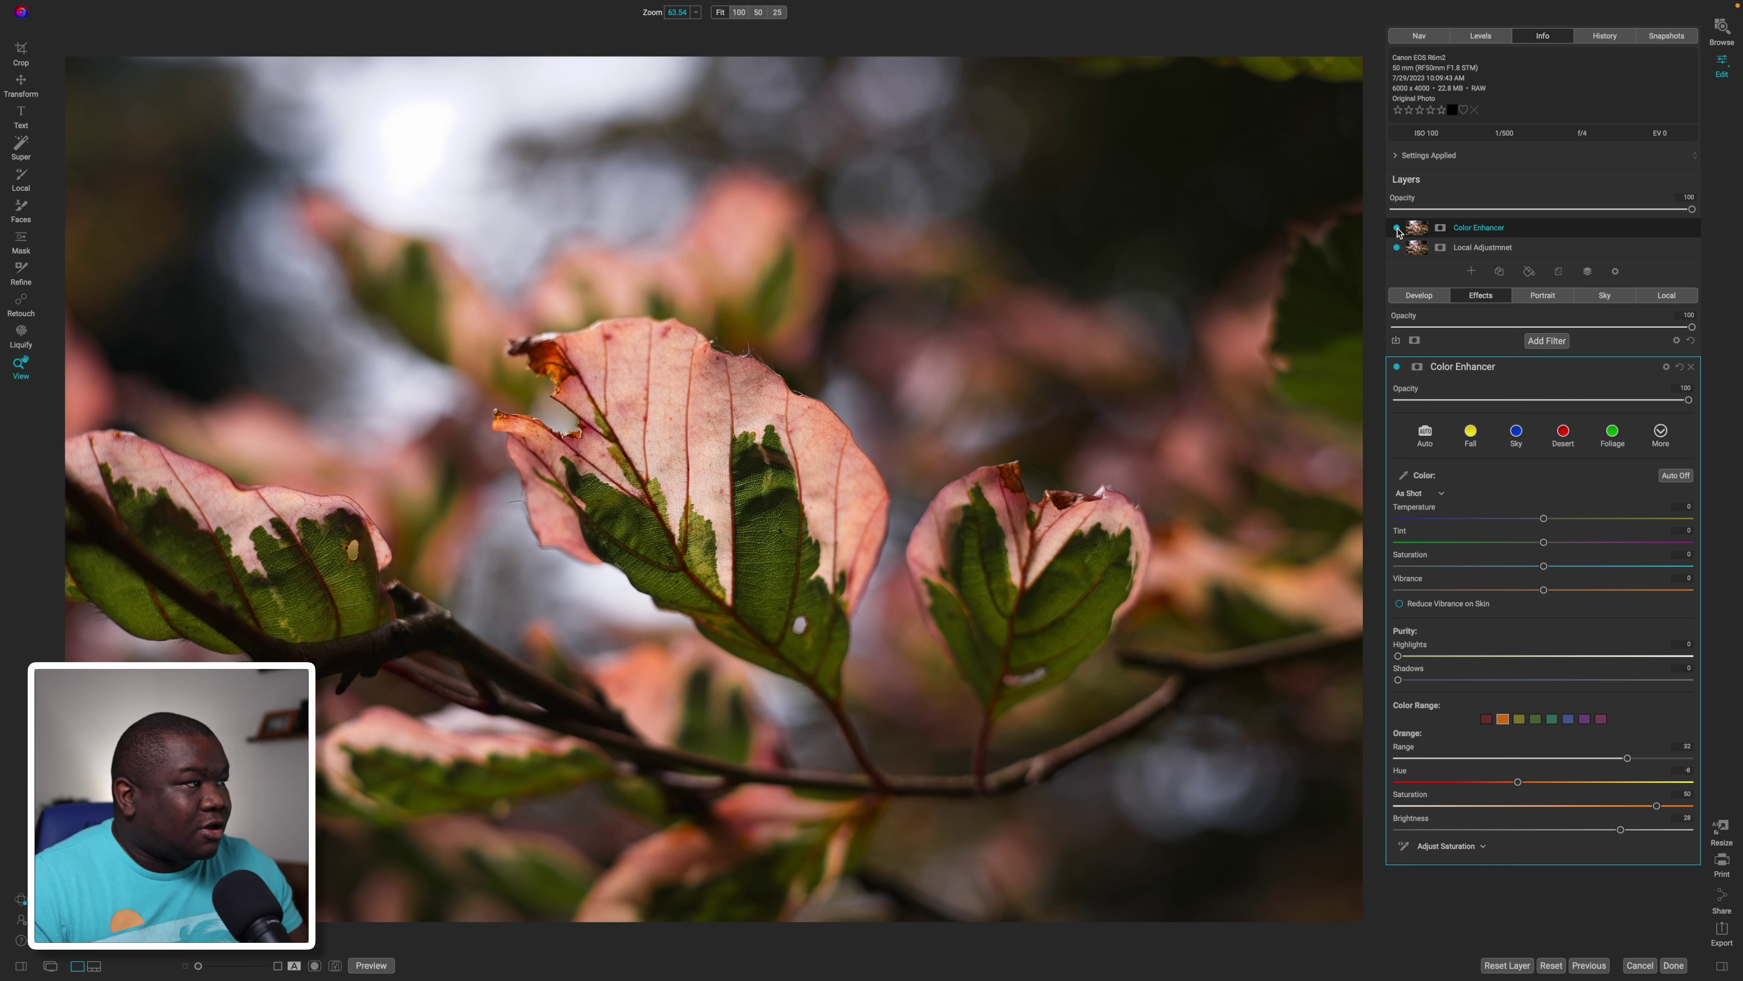
{"action": "left_click", "coordinate": [1444, 232]}
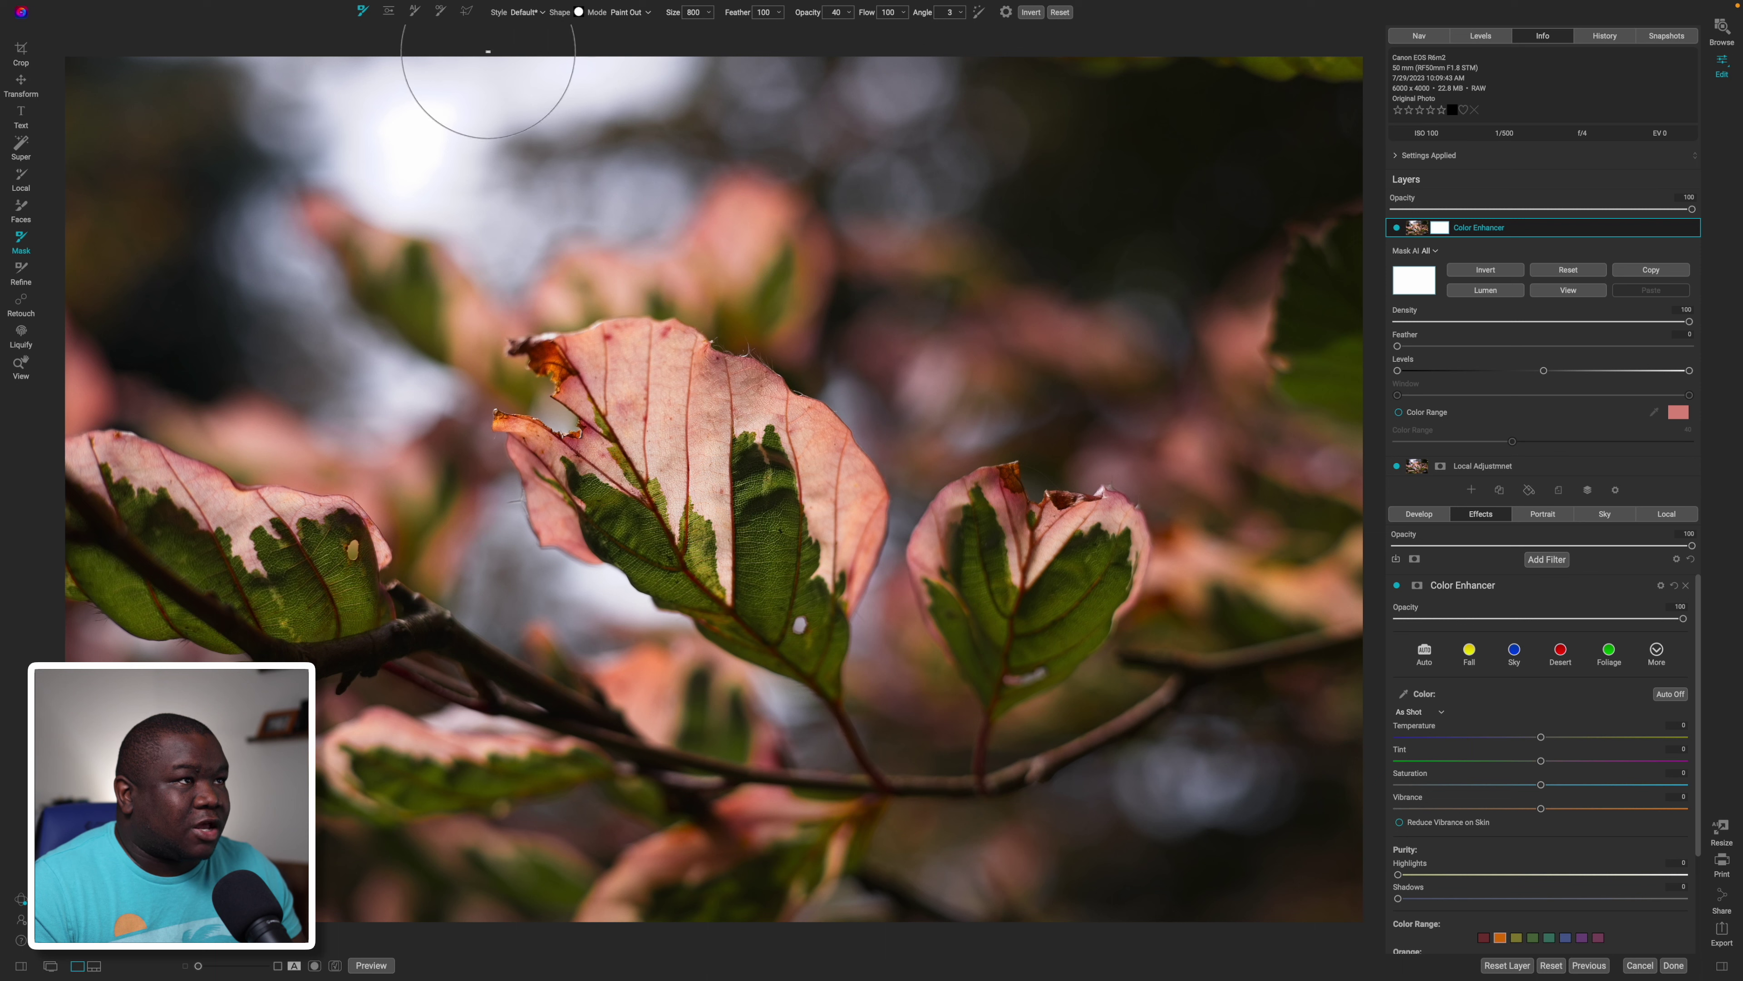
- Place a narrow linear gradient mask on the central leaf, shifted slightly left
{"action": "left_click", "coordinate": [389, 14]}
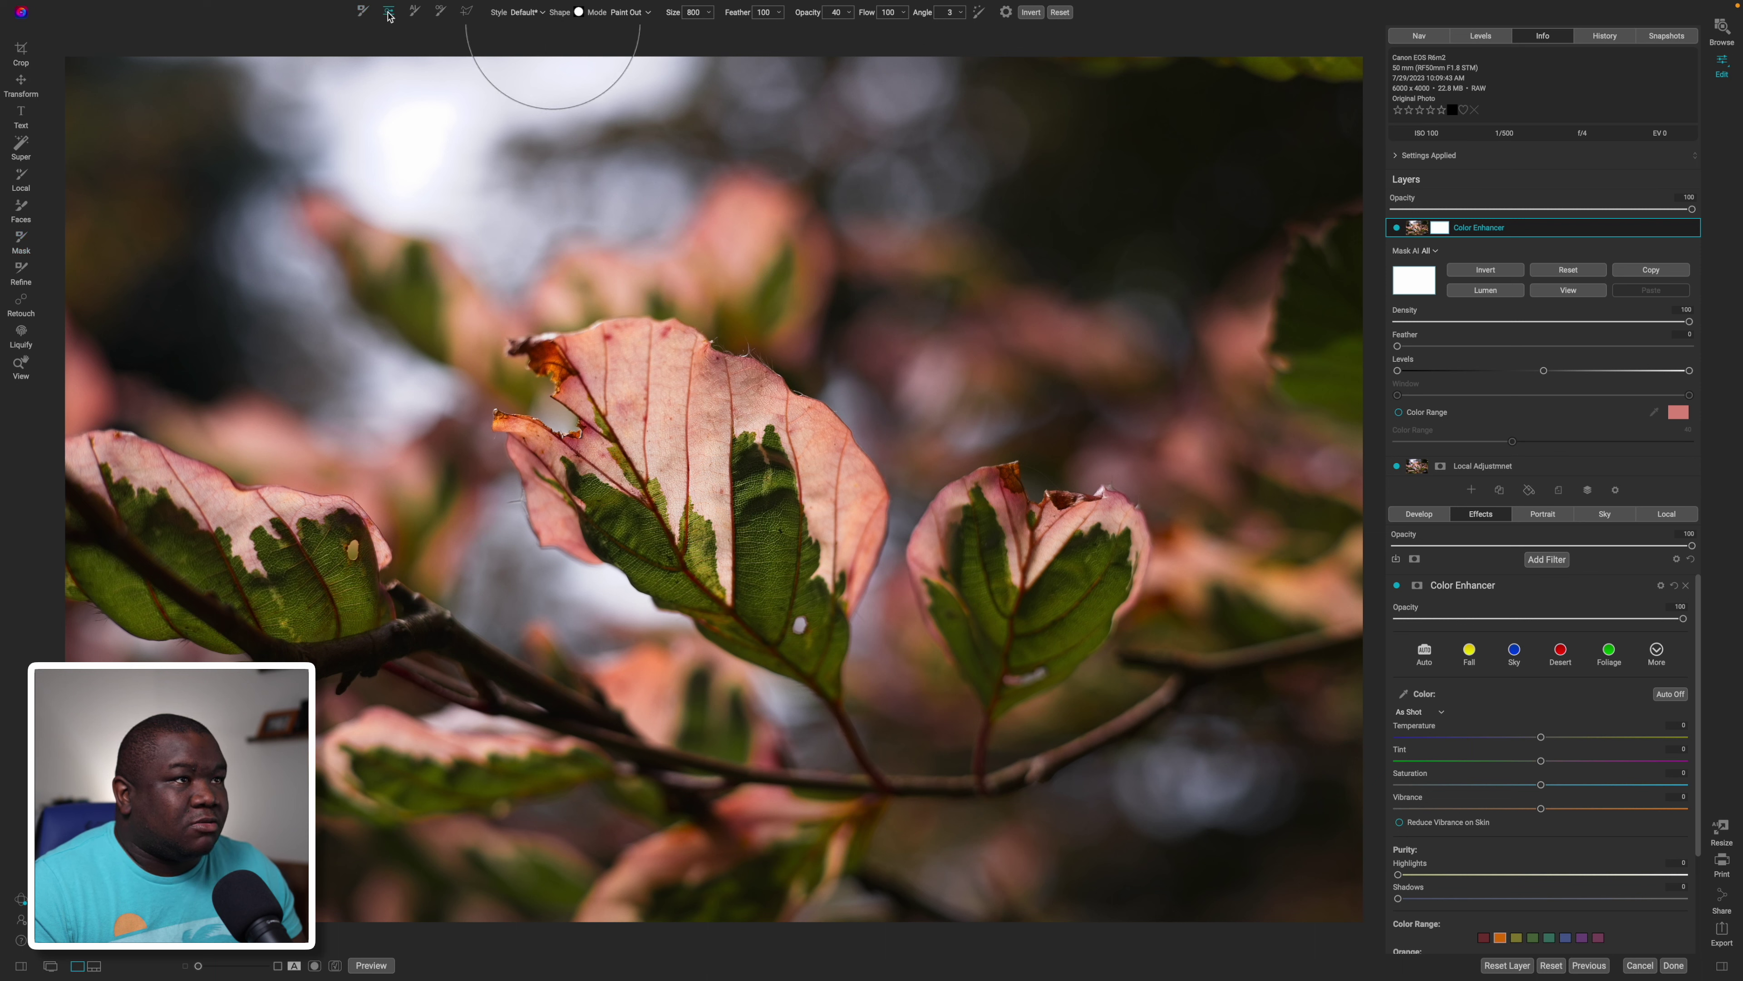
{"action": "left_click", "coordinate": [745, 500]}
{"action": "left_click_drag", "start_coordinate": [831, 511], "coordinate": [756, 515]}
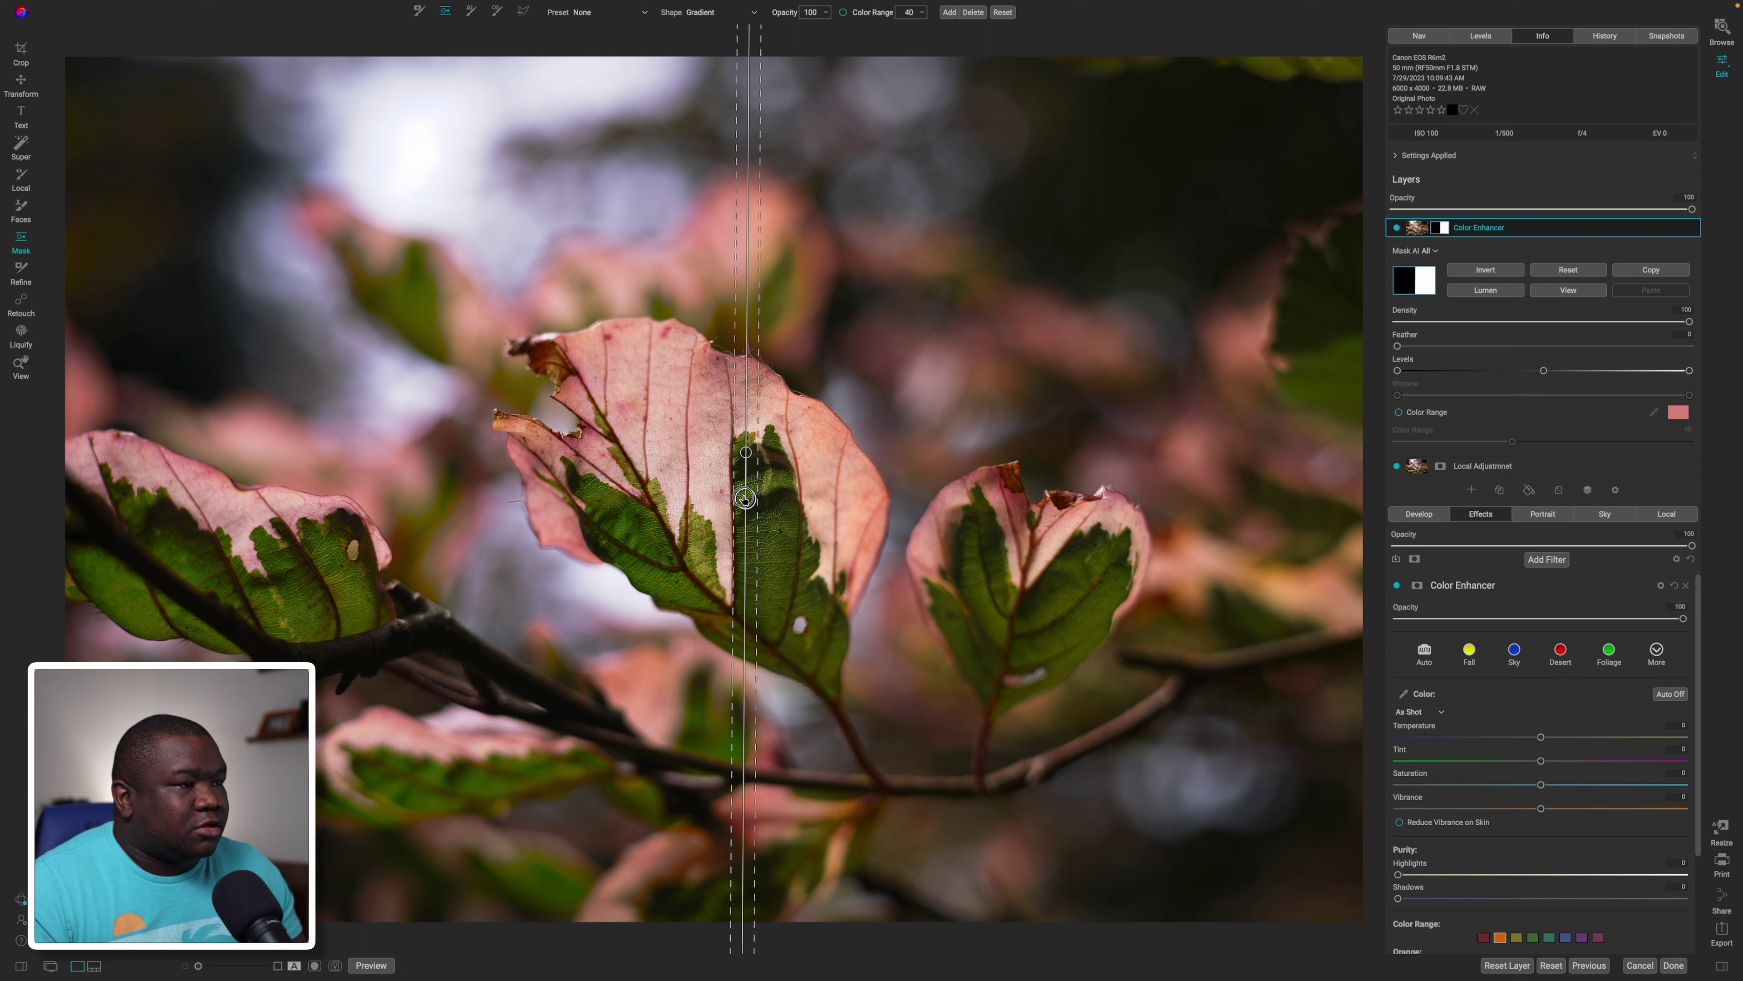
{"action": "left_click_drag", "start_coordinate": [746, 500], "coordinate": [667, 508]}
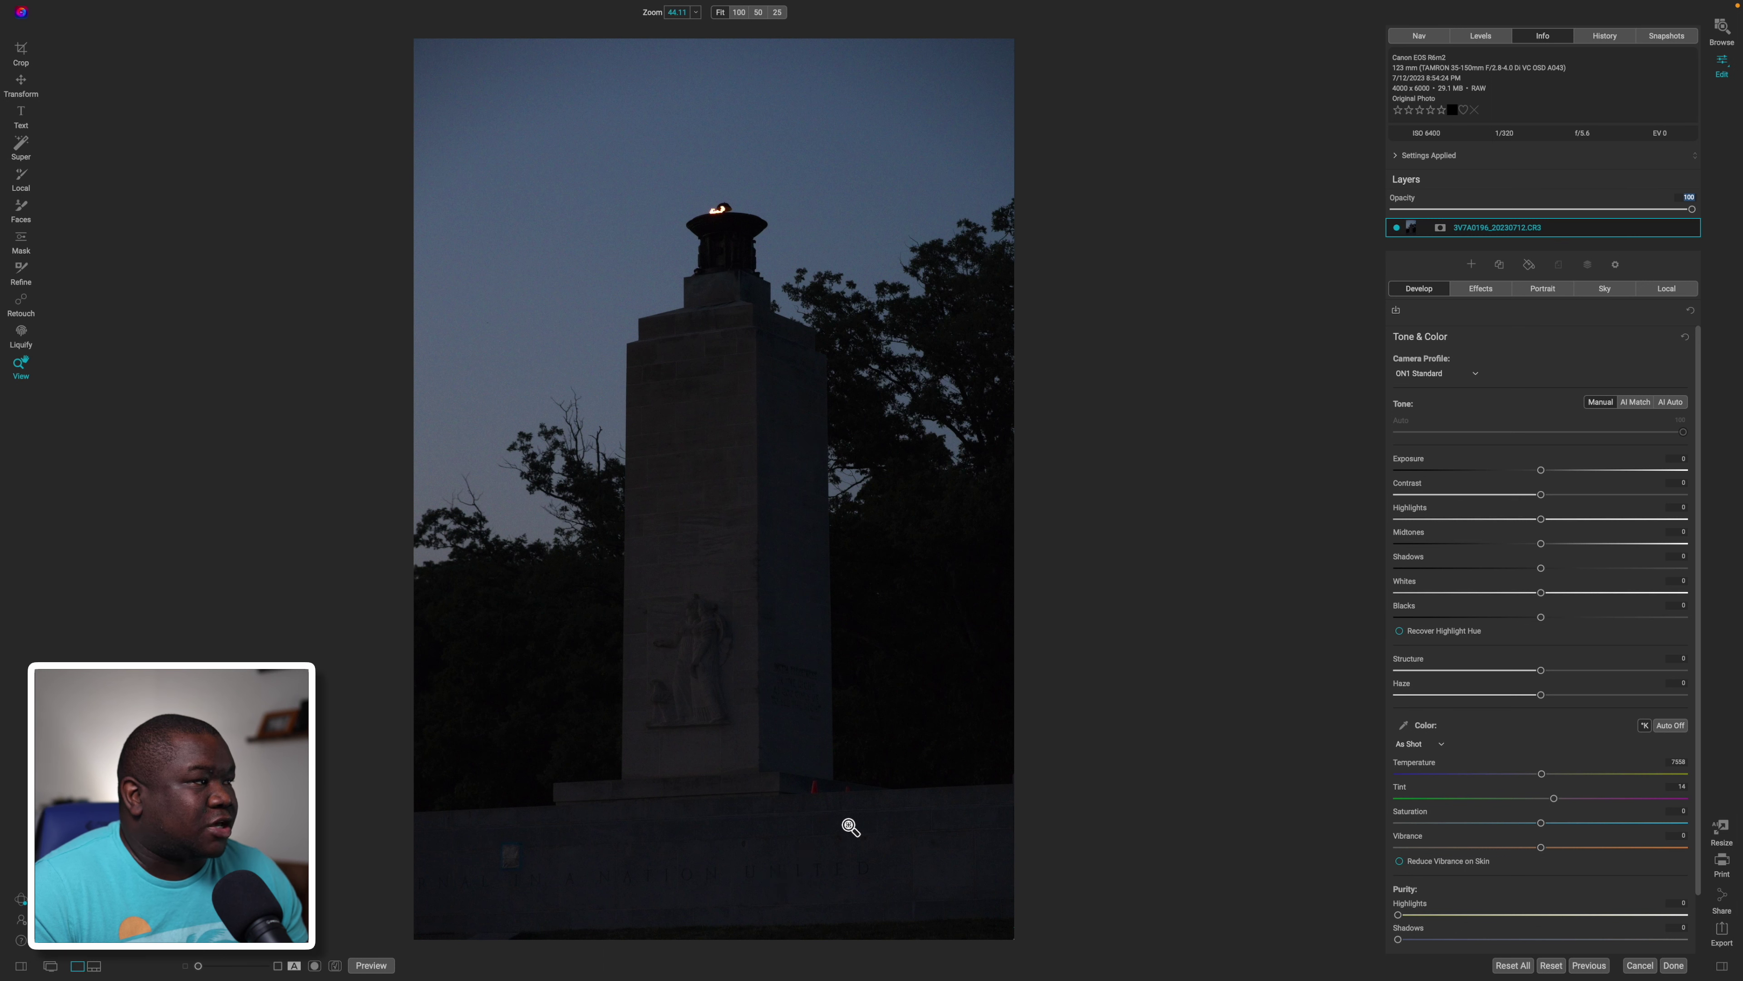
- Apply AI Auto tone to the monument photo and reduce its strength to 98
{"action": "left_click", "coordinate": [1463, 292]}
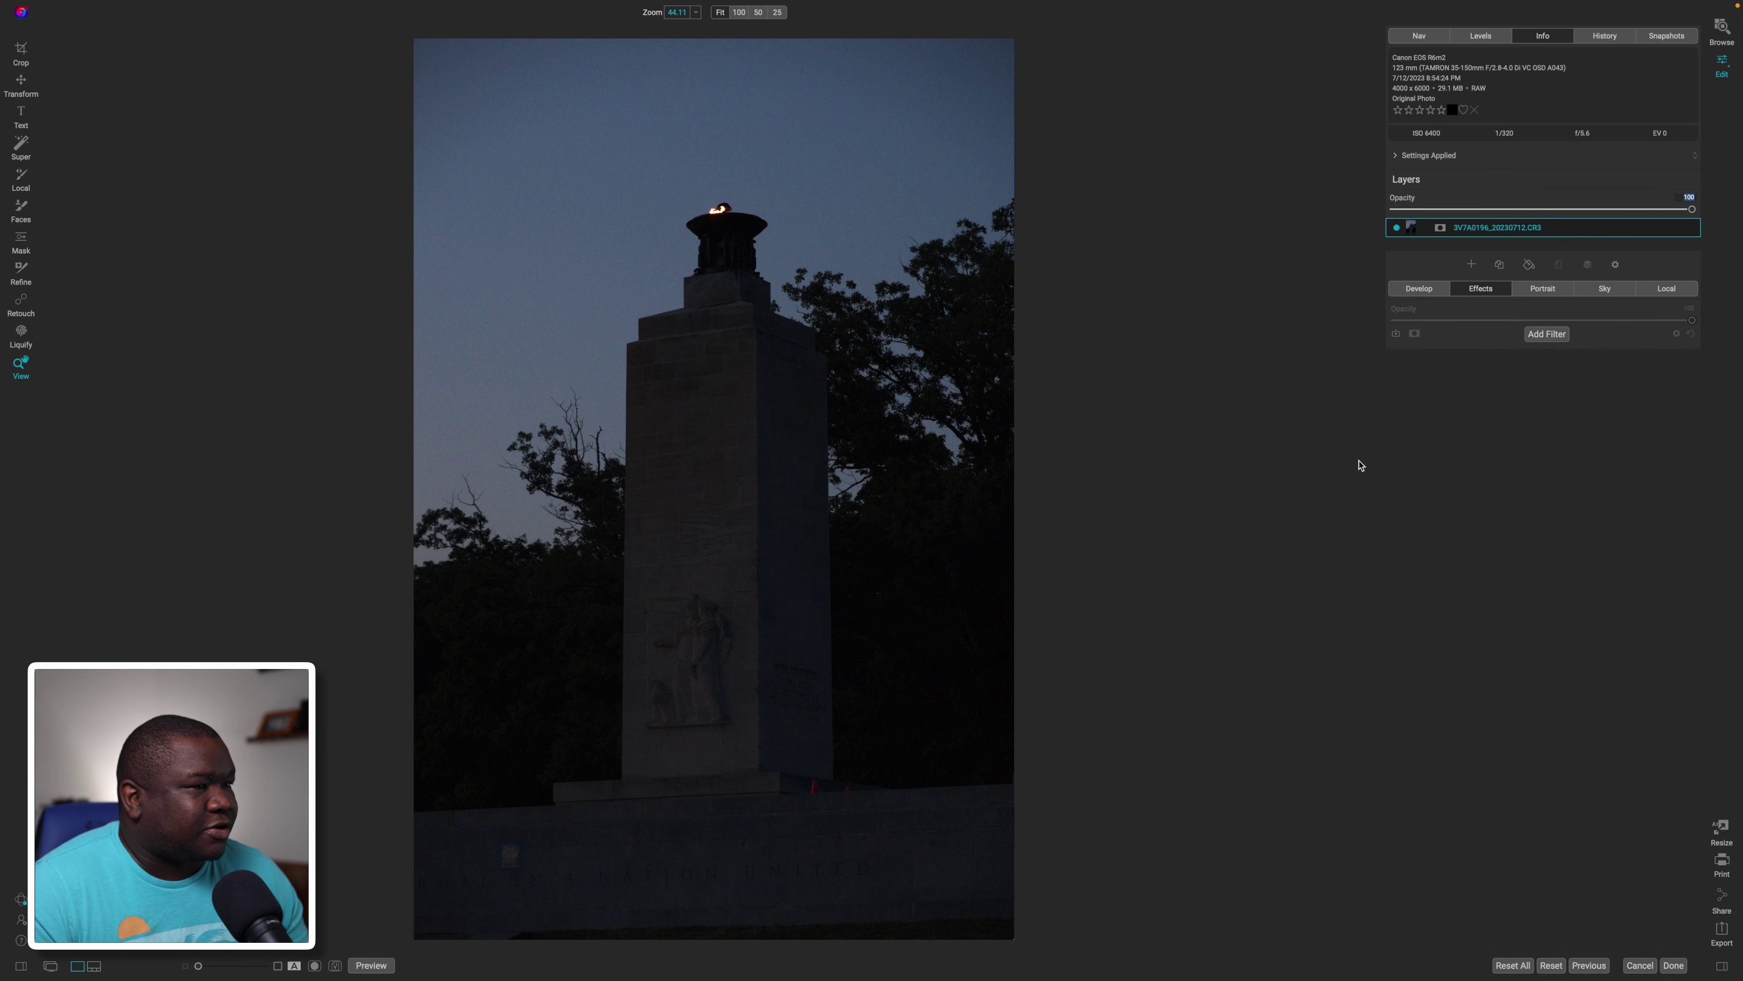
{"action": "left_click", "coordinate": [1406, 293]}
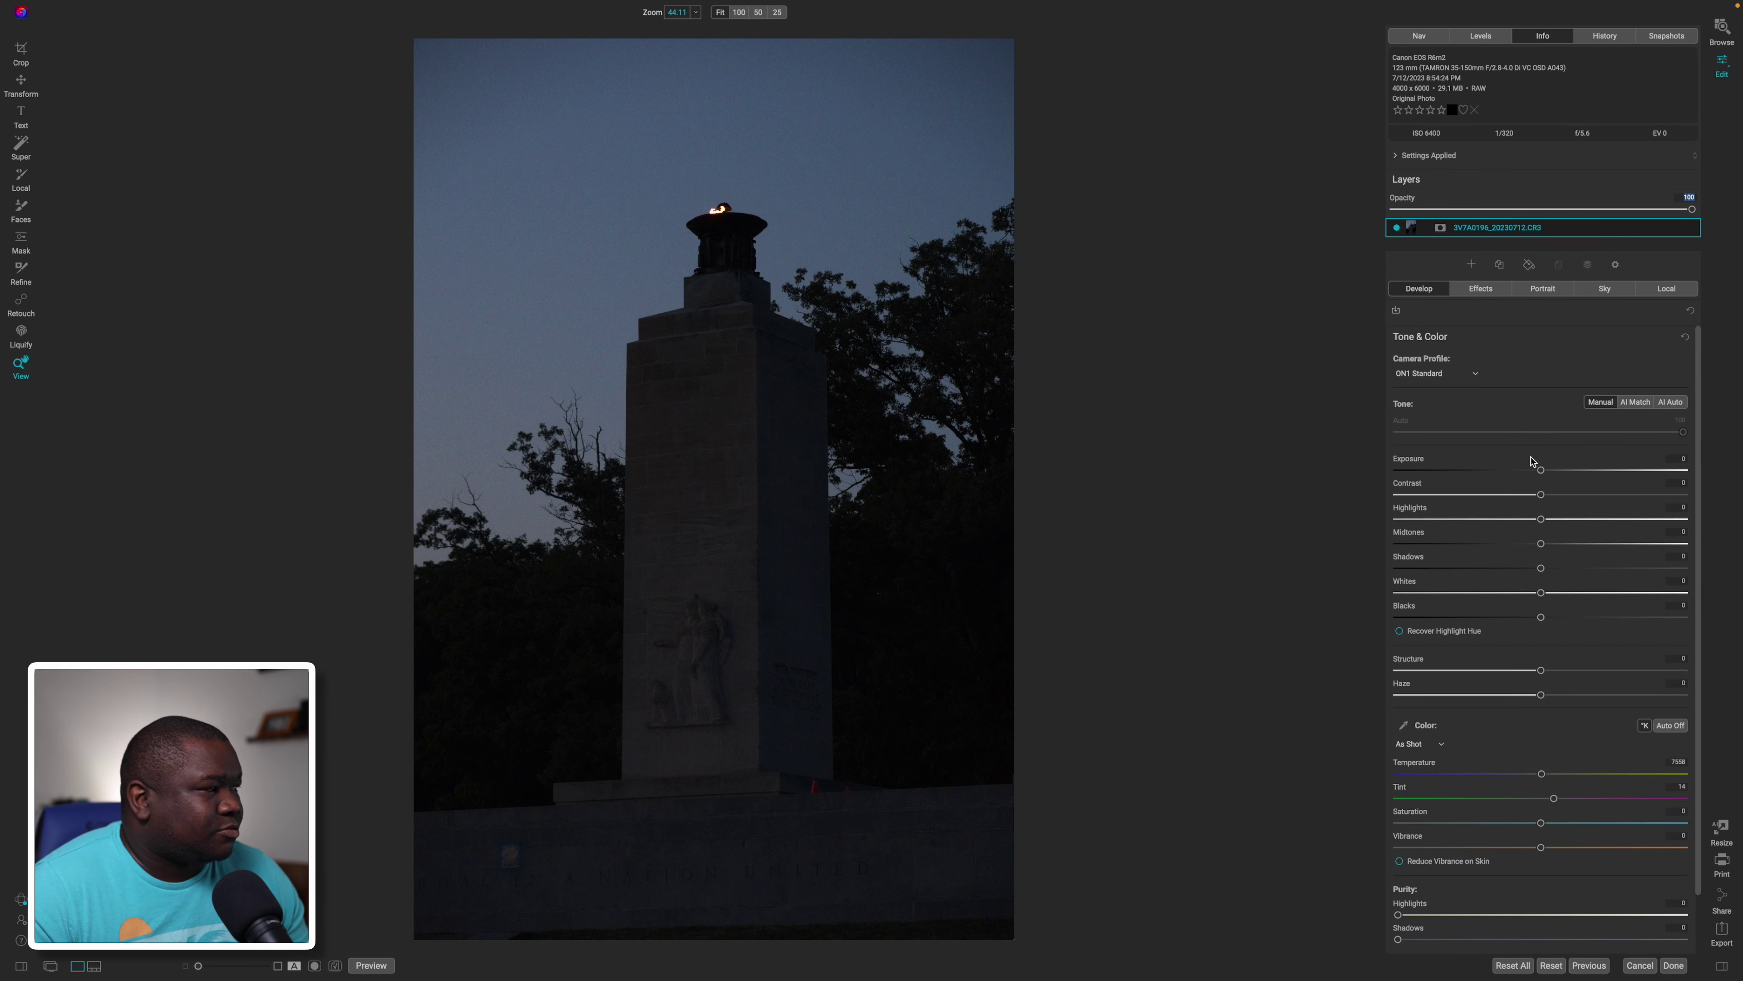
{"action": "left_click", "coordinate": [1664, 405]}
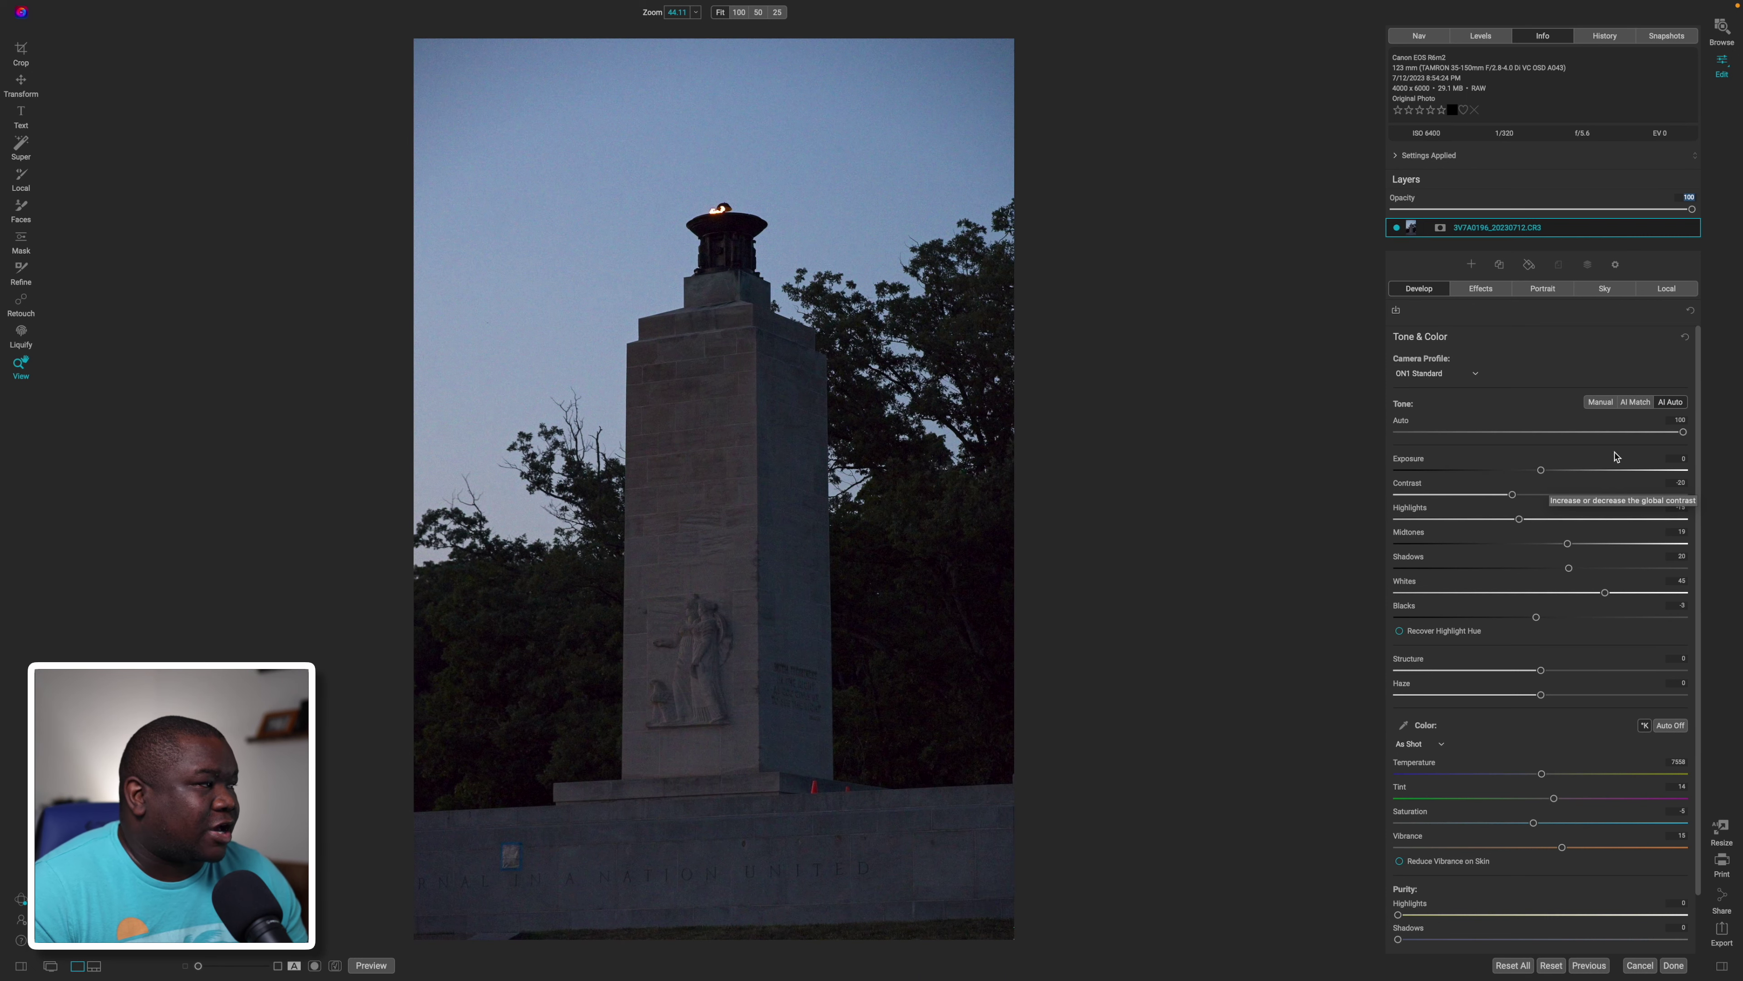
{"action": "mouse_move", "coordinate": [1683, 432]}
{"action": "left_mouse_down"}
{"action": "mouse_move", "coordinate": [1520, 433]}
{"action": "mouse_move", "coordinate": [1682, 438]}
{"action": "left_mouse_up"}
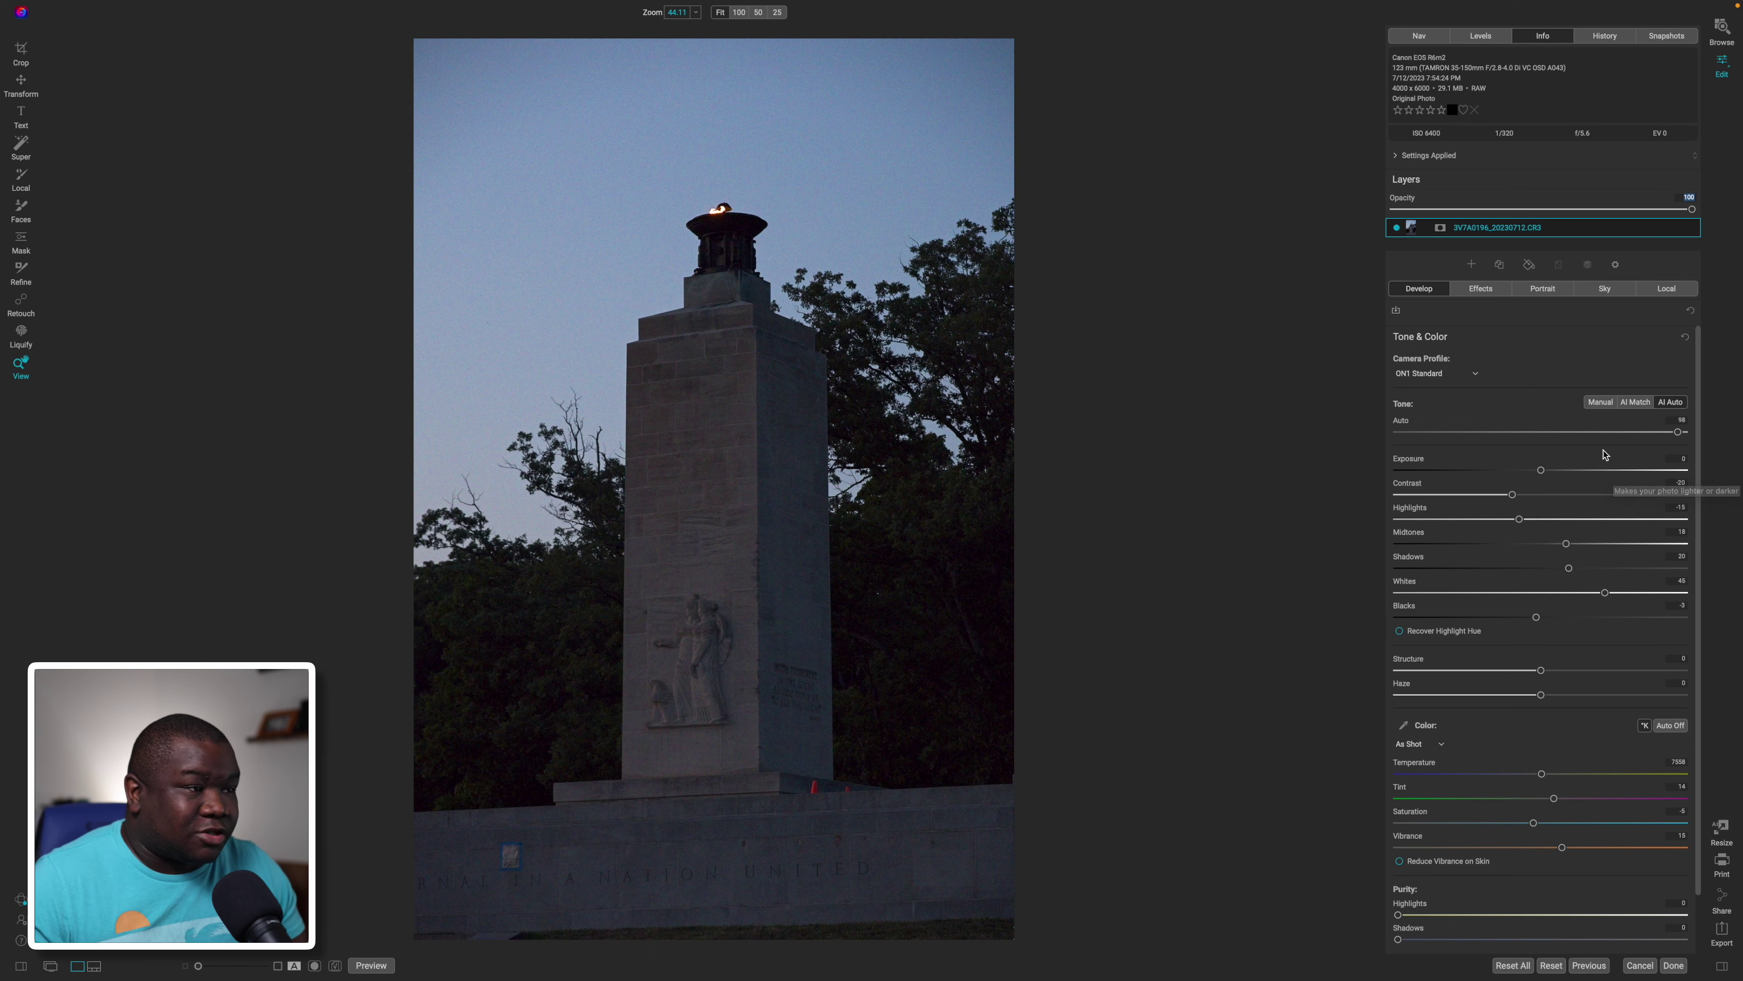
- Add a Color Enhancer filter to the monument photo set to Adjust Saturation
{"action": "left_click", "coordinate": [1479, 291]}
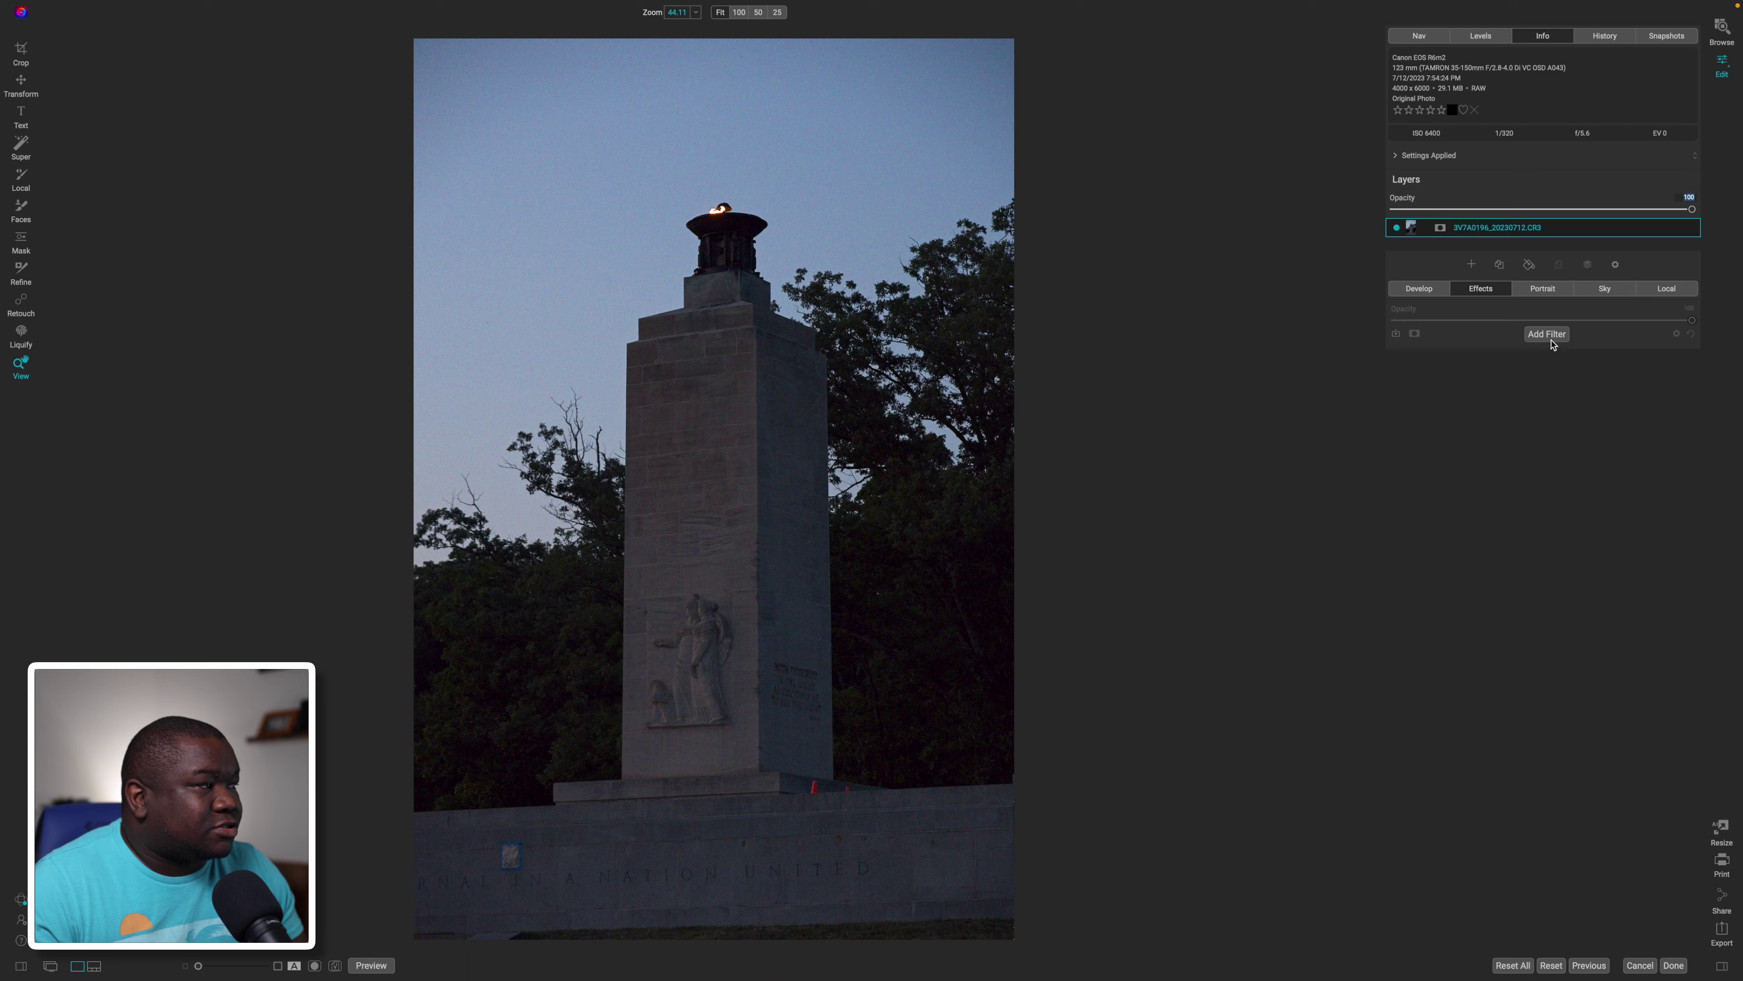
{"action": "left_click", "coordinate": [1547, 336]}
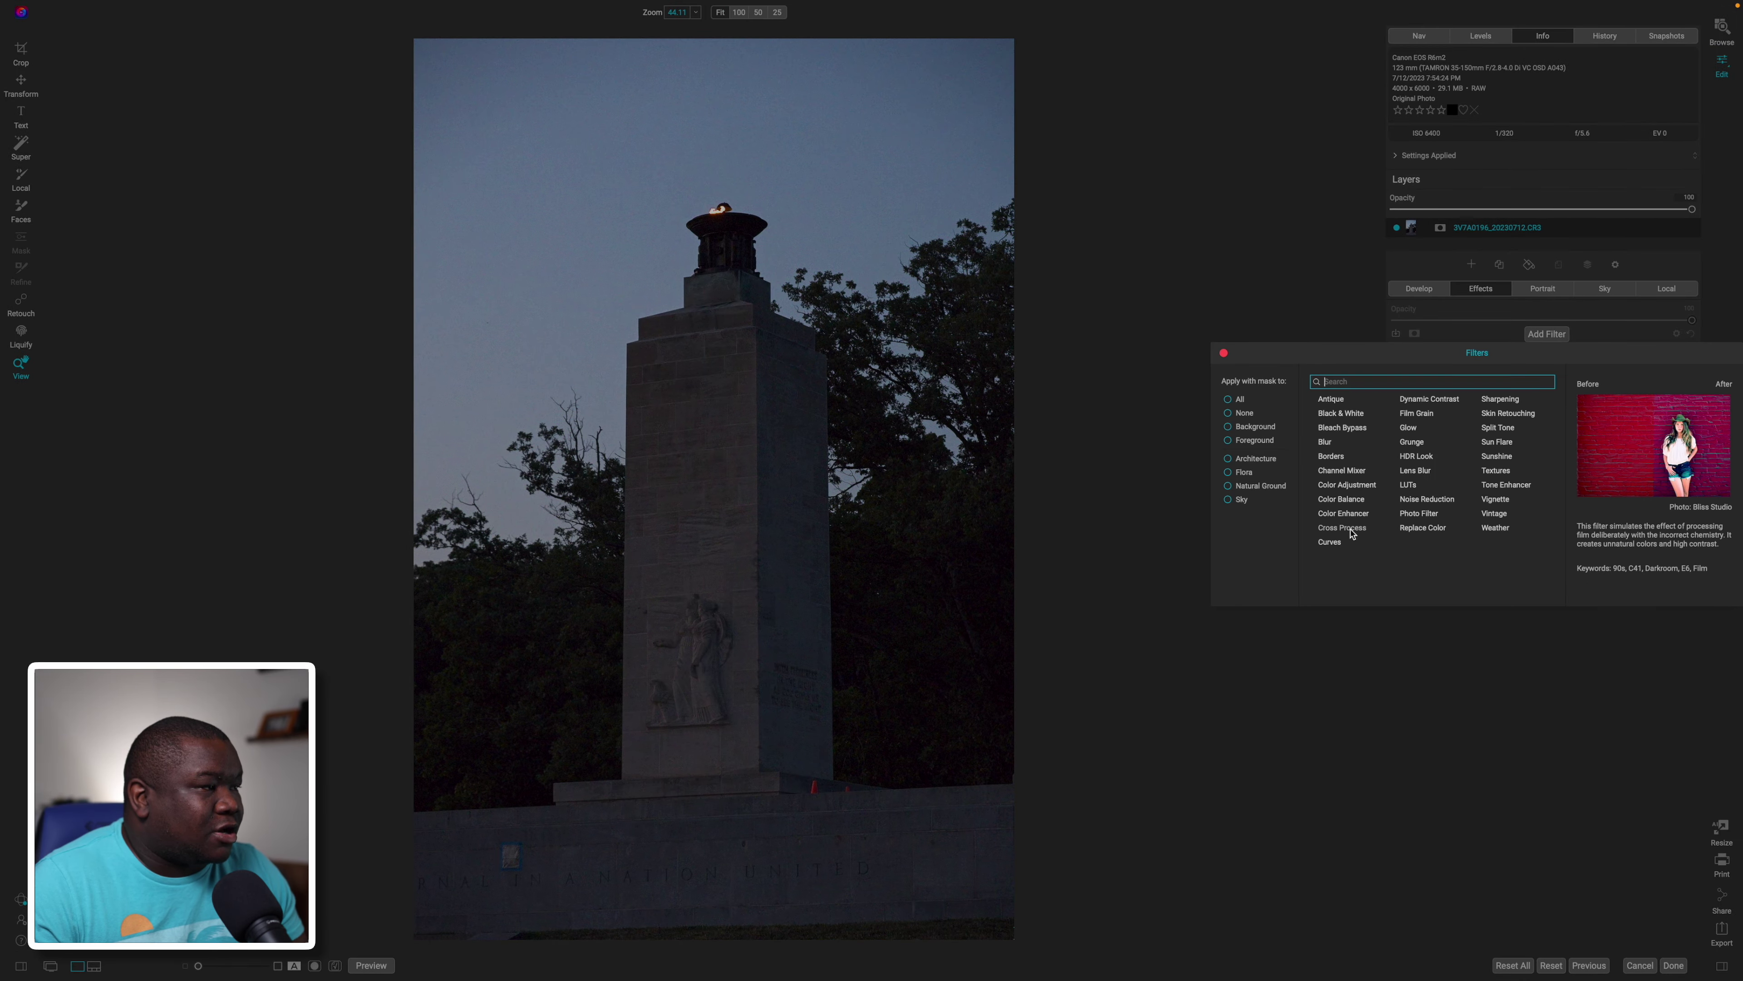
{"action": "left_click", "coordinate": [1349, 513]}
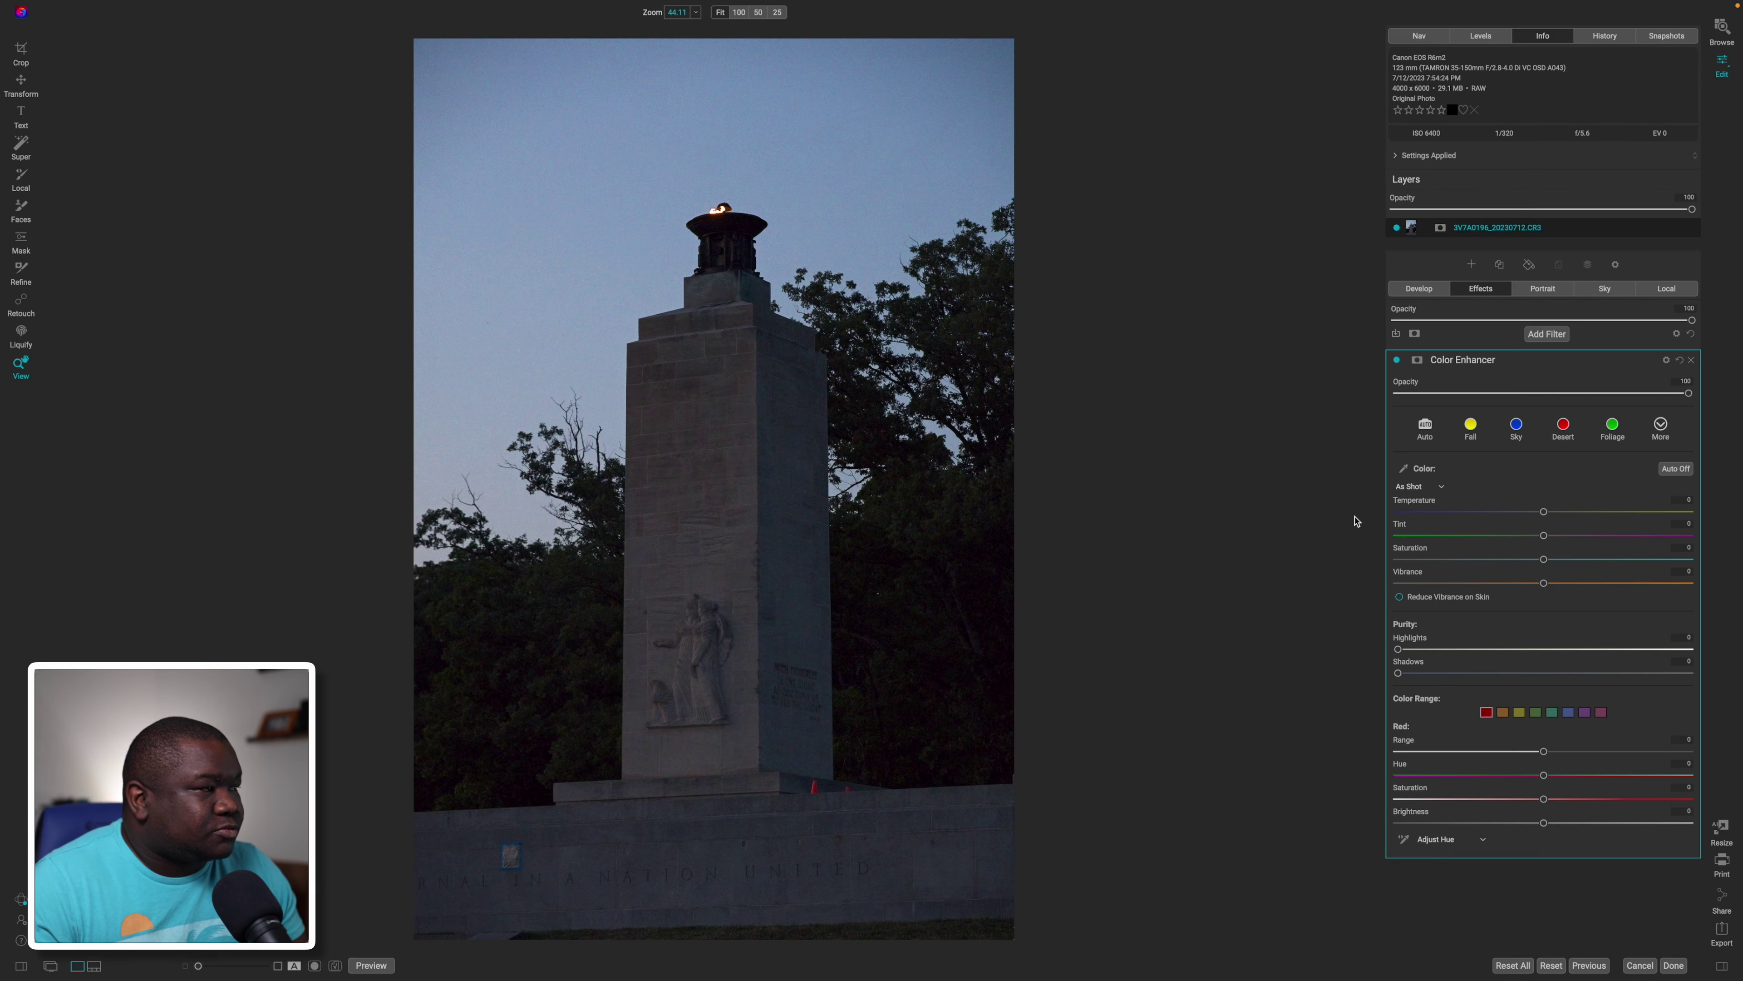
{"action": "left_click", "coordinate": [1445, 840]}
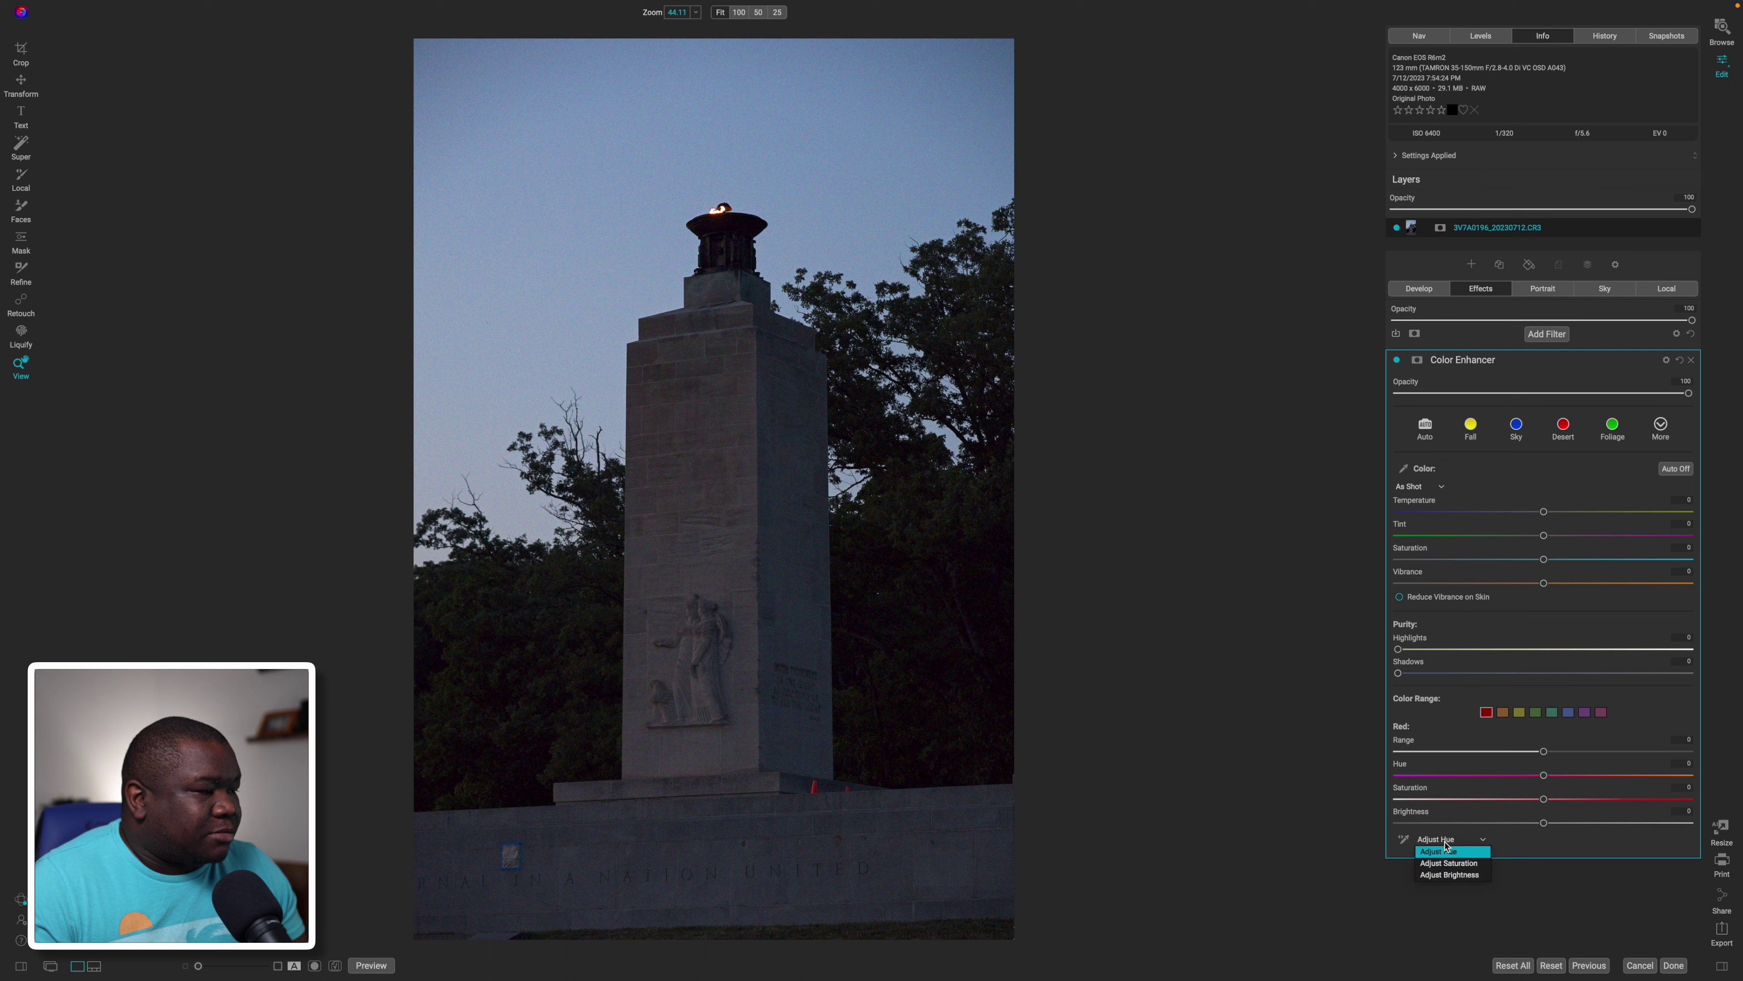
{"action": "left_click", "coordinate": [1449, 864]}
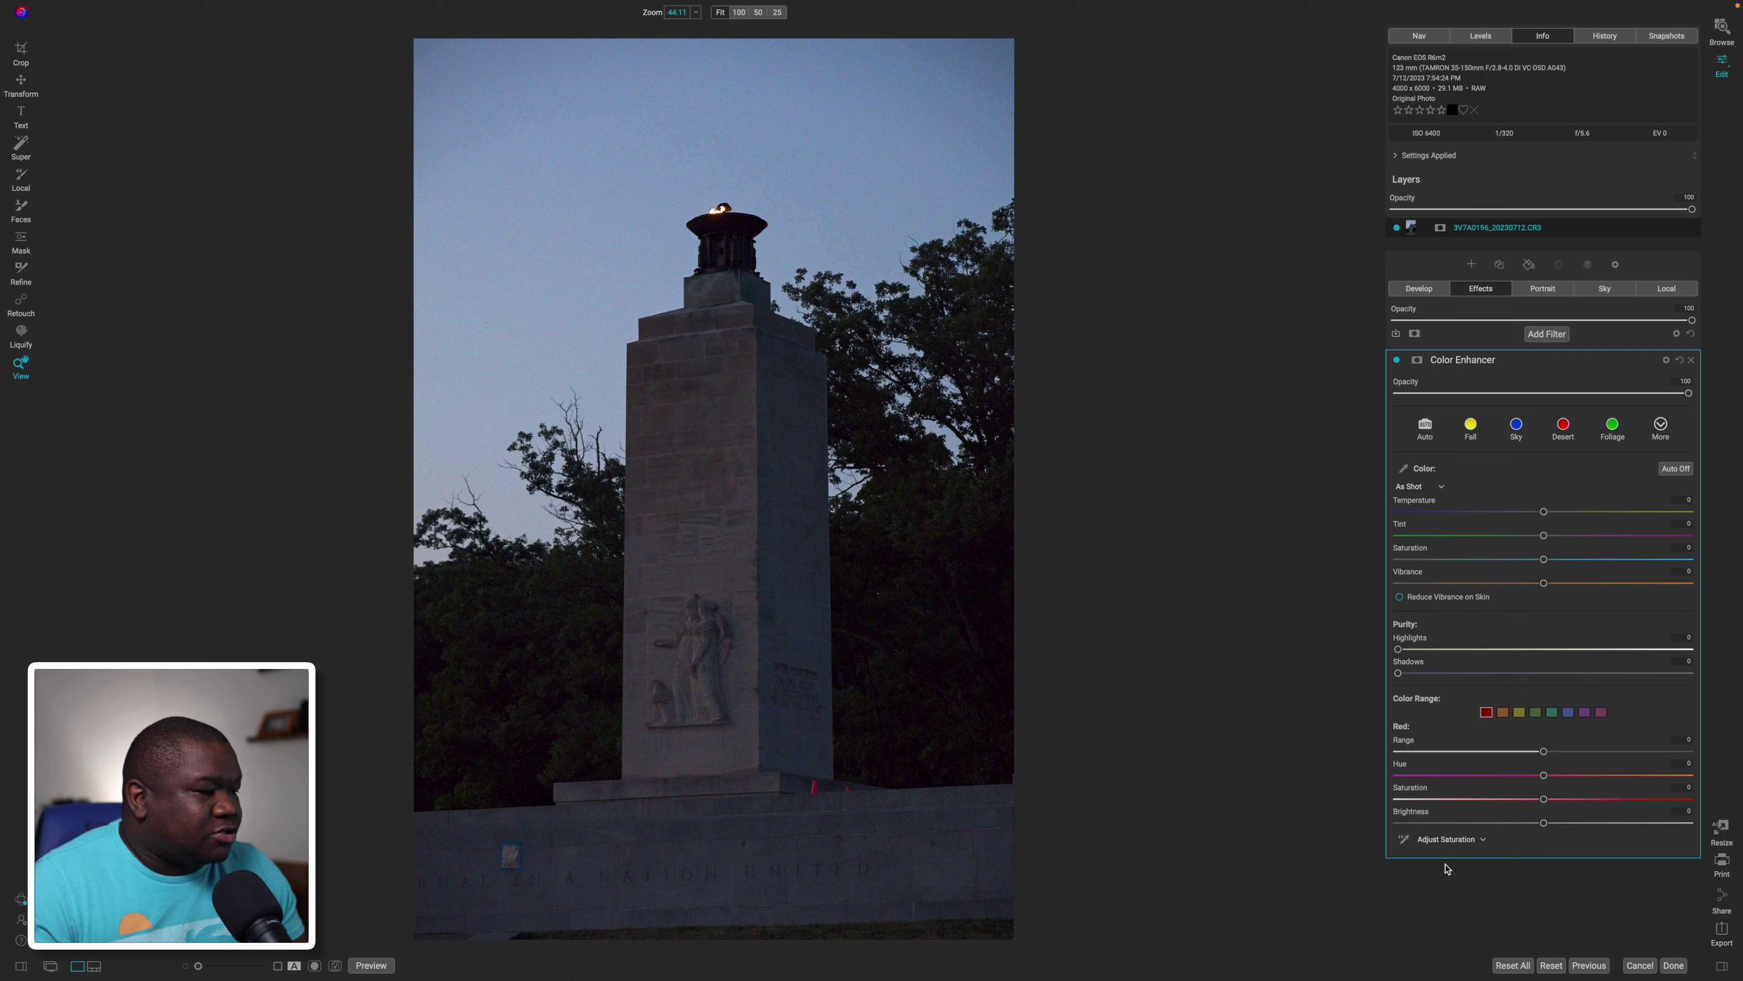
- Sample the monument's colour, dismiss the low-saturation warning, and remove the Color Enhancer filter
{"action": "left_click", "coordinate": [1403, 840]}
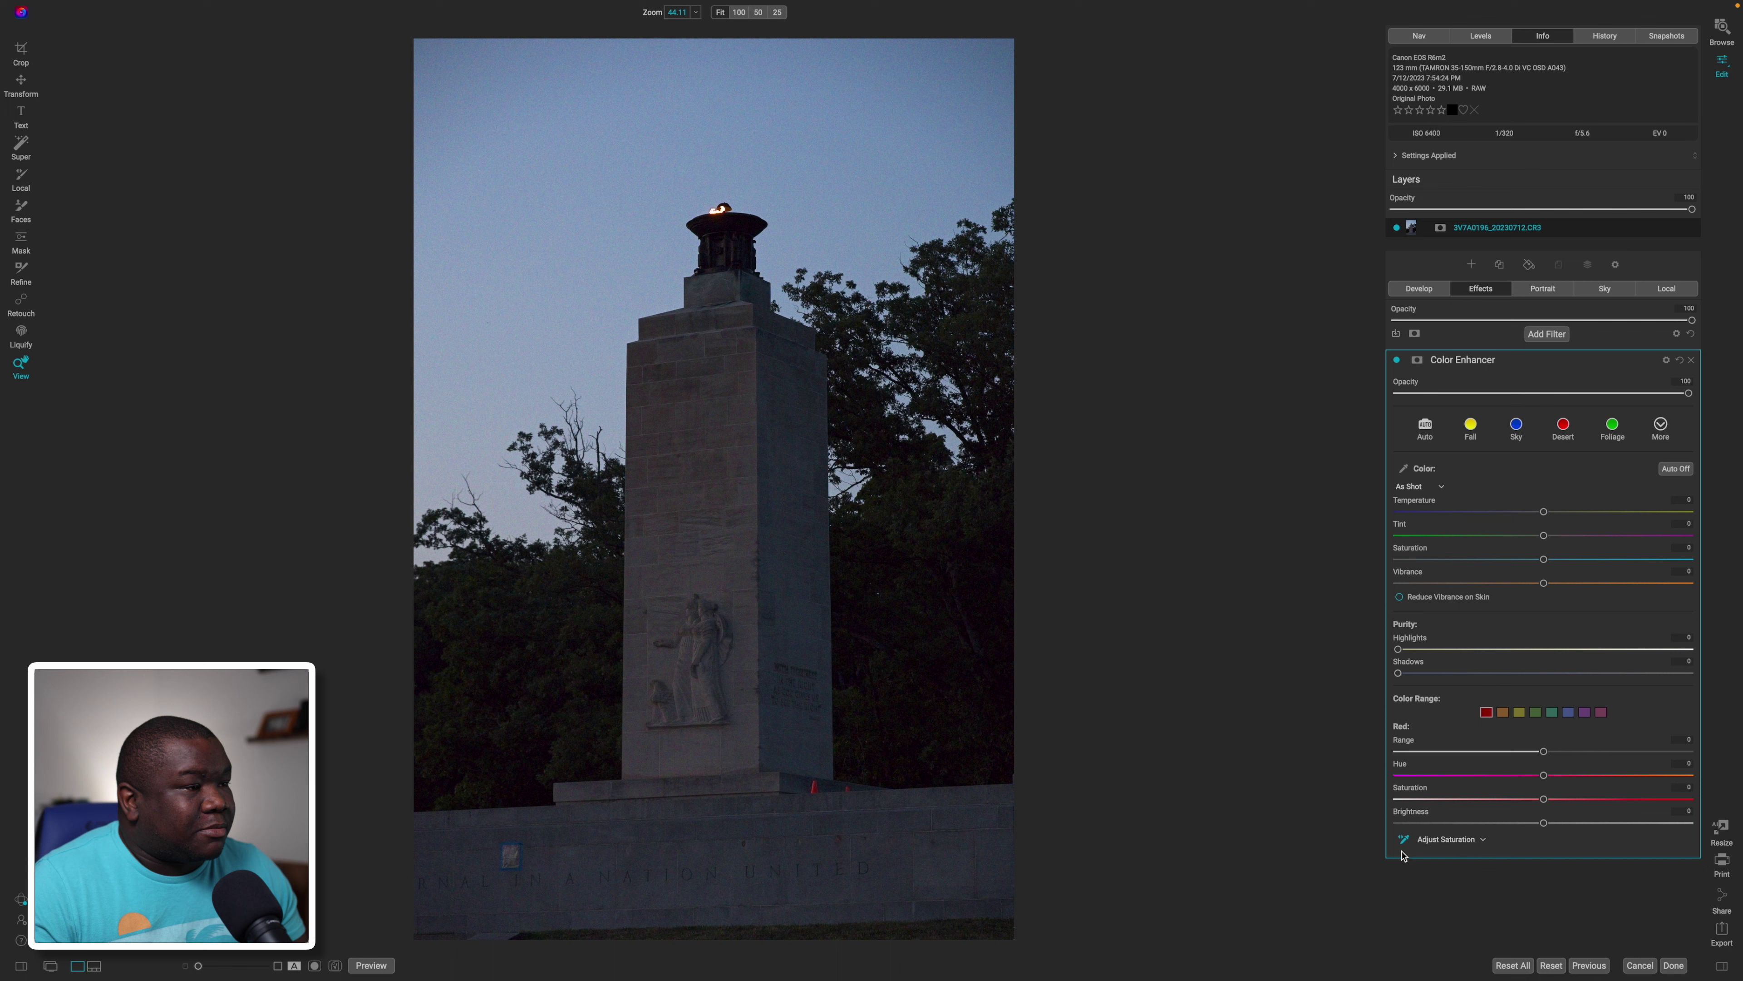
{"action": "left_click", "coordinate": [697, 468]}
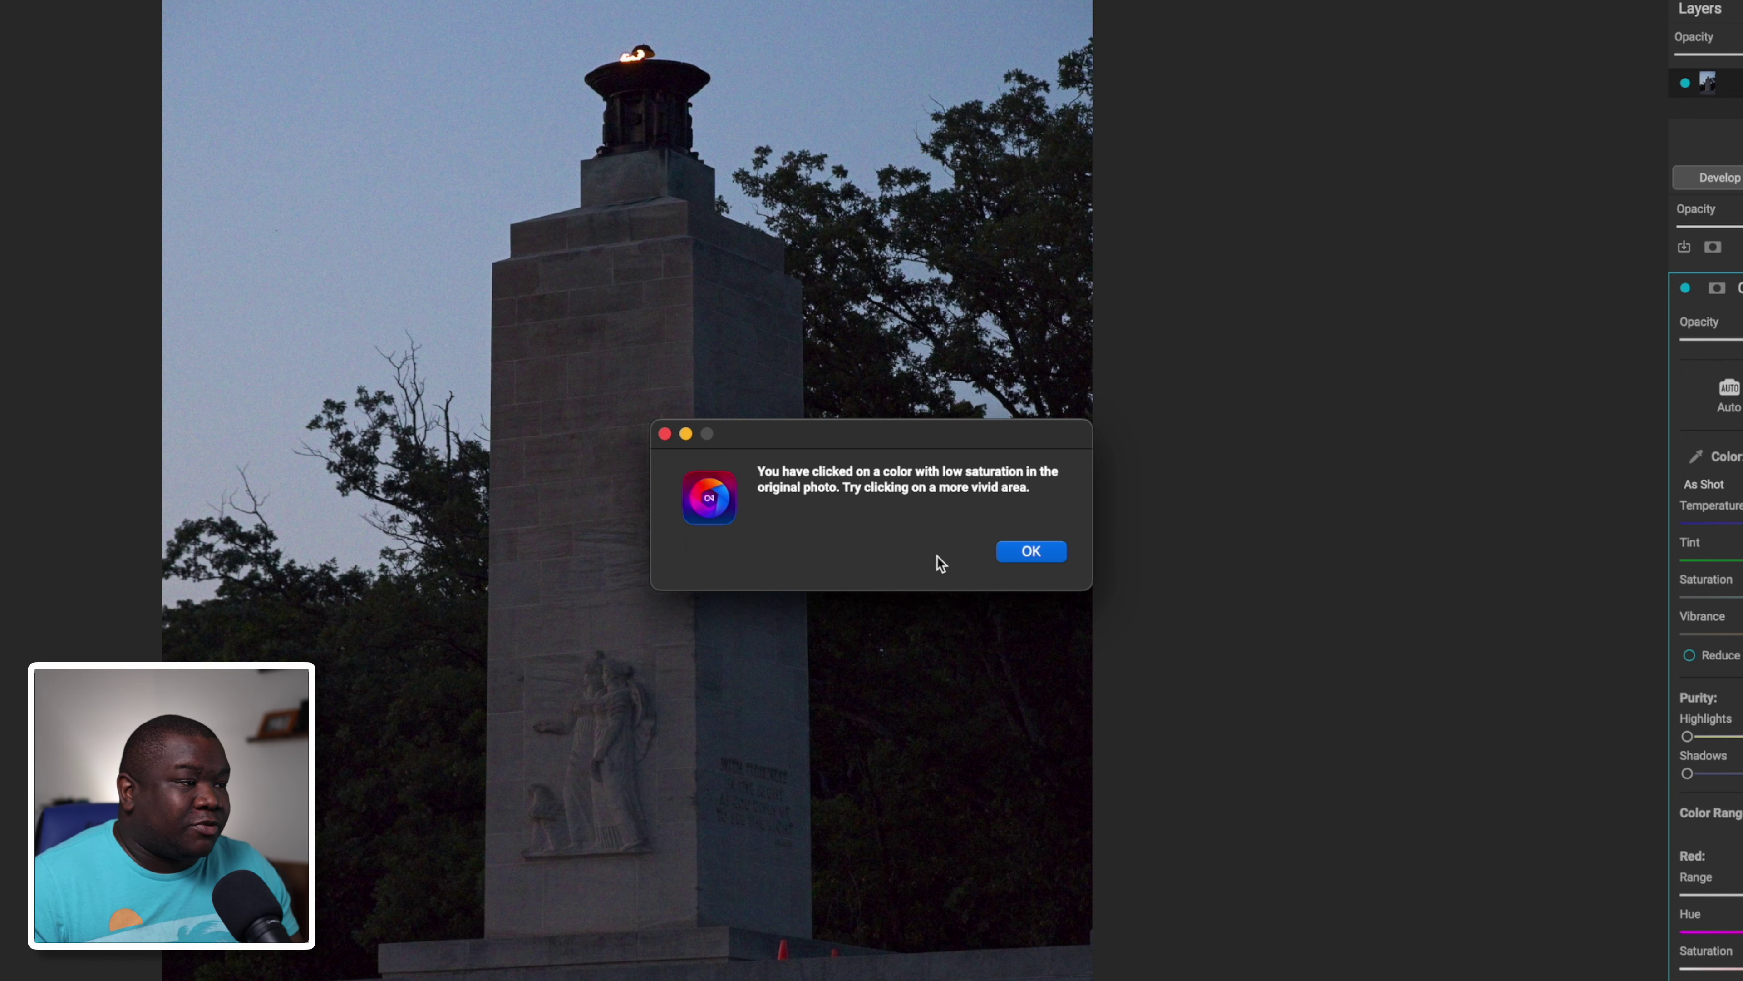
{"action": "left_click", "coordinate": [1057, 552]}
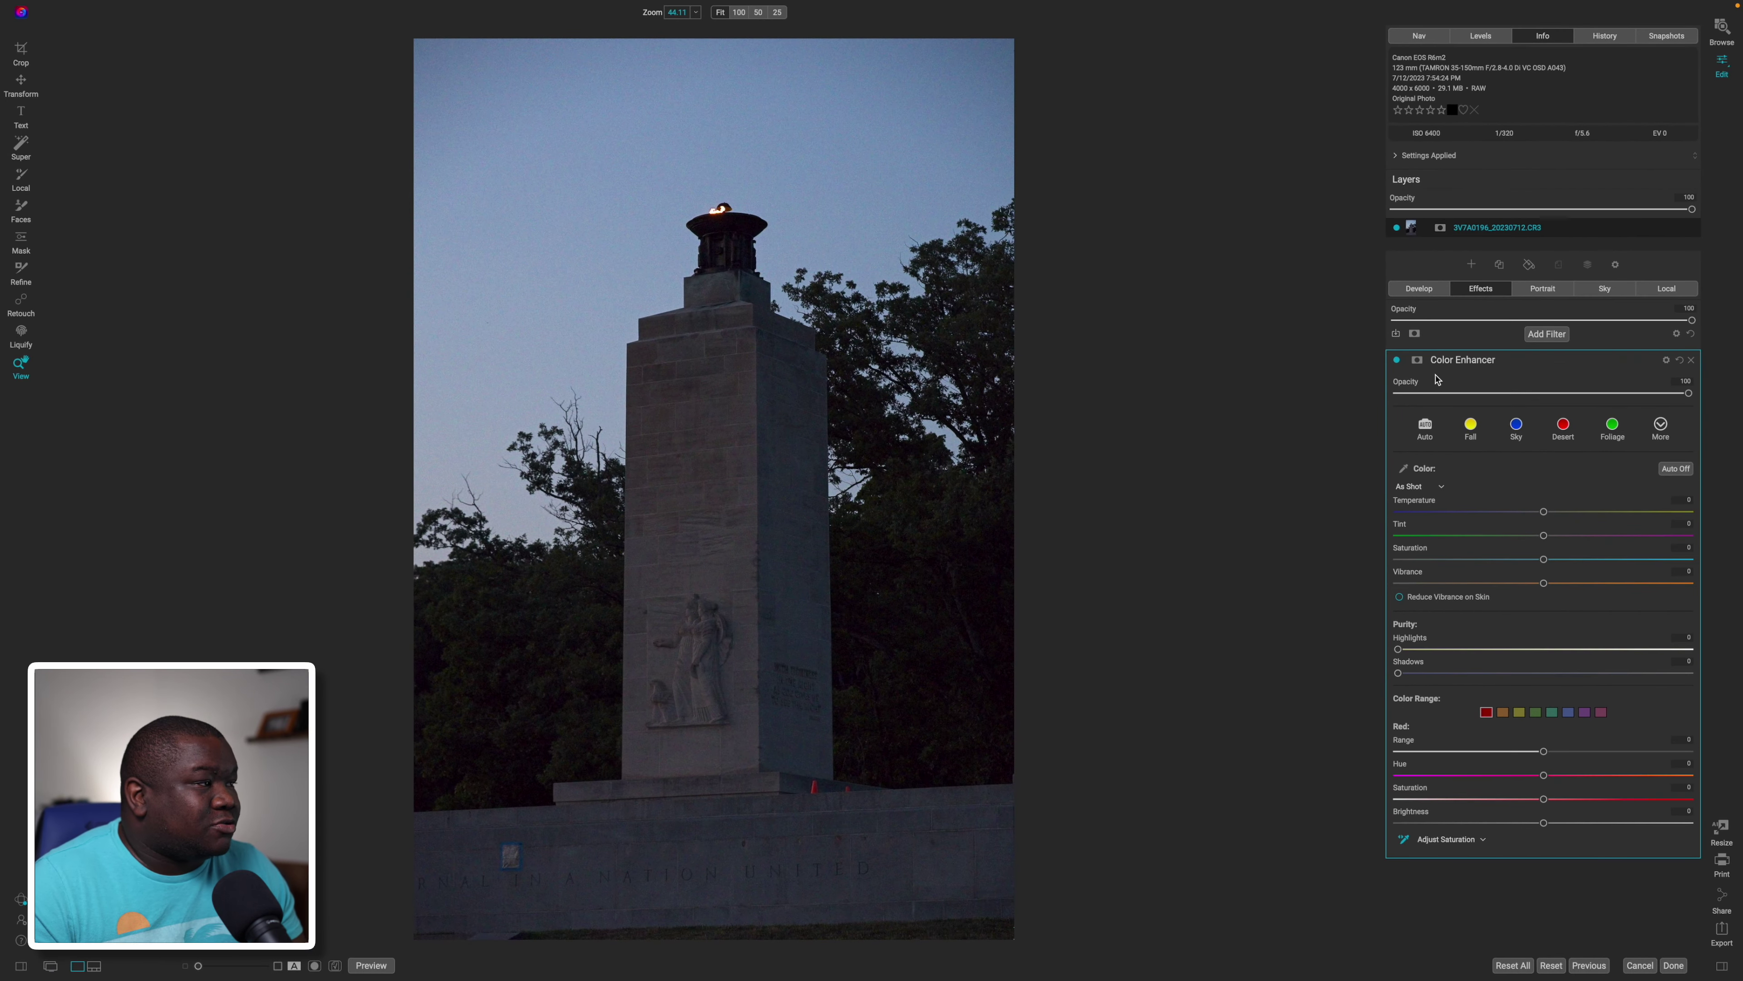
{"action": "left_click", "coordinate": [1691, 360]}
- Add a local adjustment layer and set its blending mode to Color
{"action": "left_click", "coordinate": [1675, 292]}
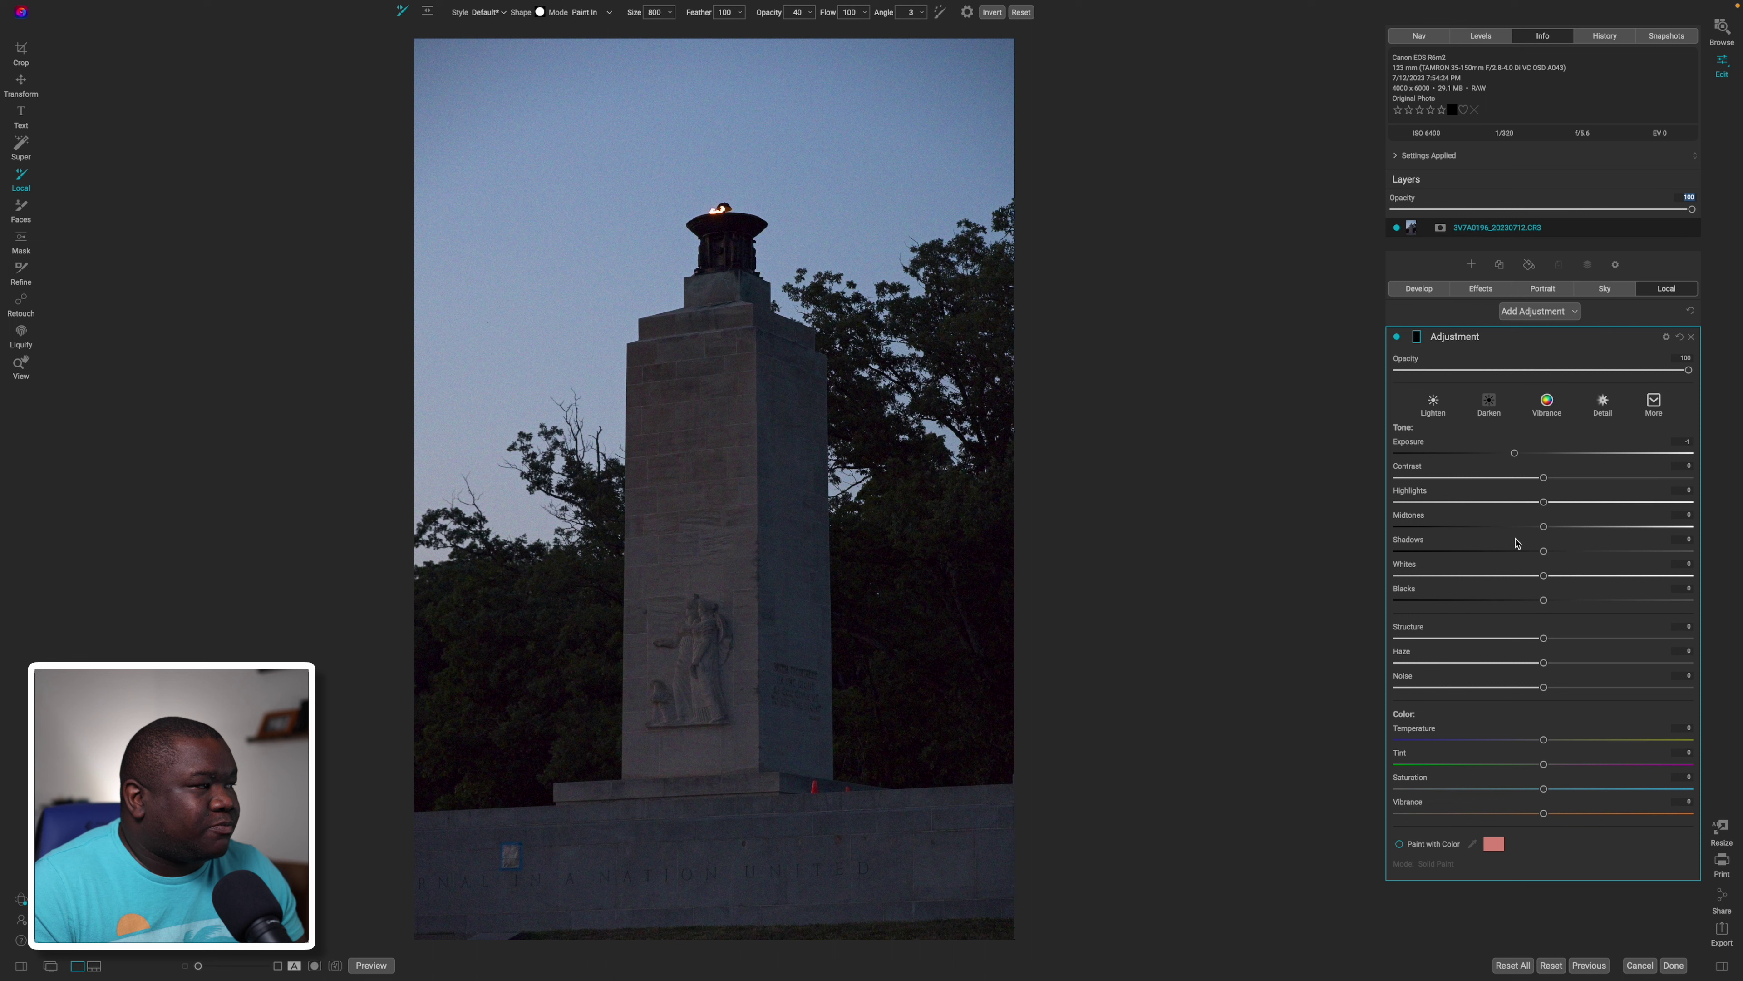
{"action": "left_click", "coordinate": [1665, 337]}
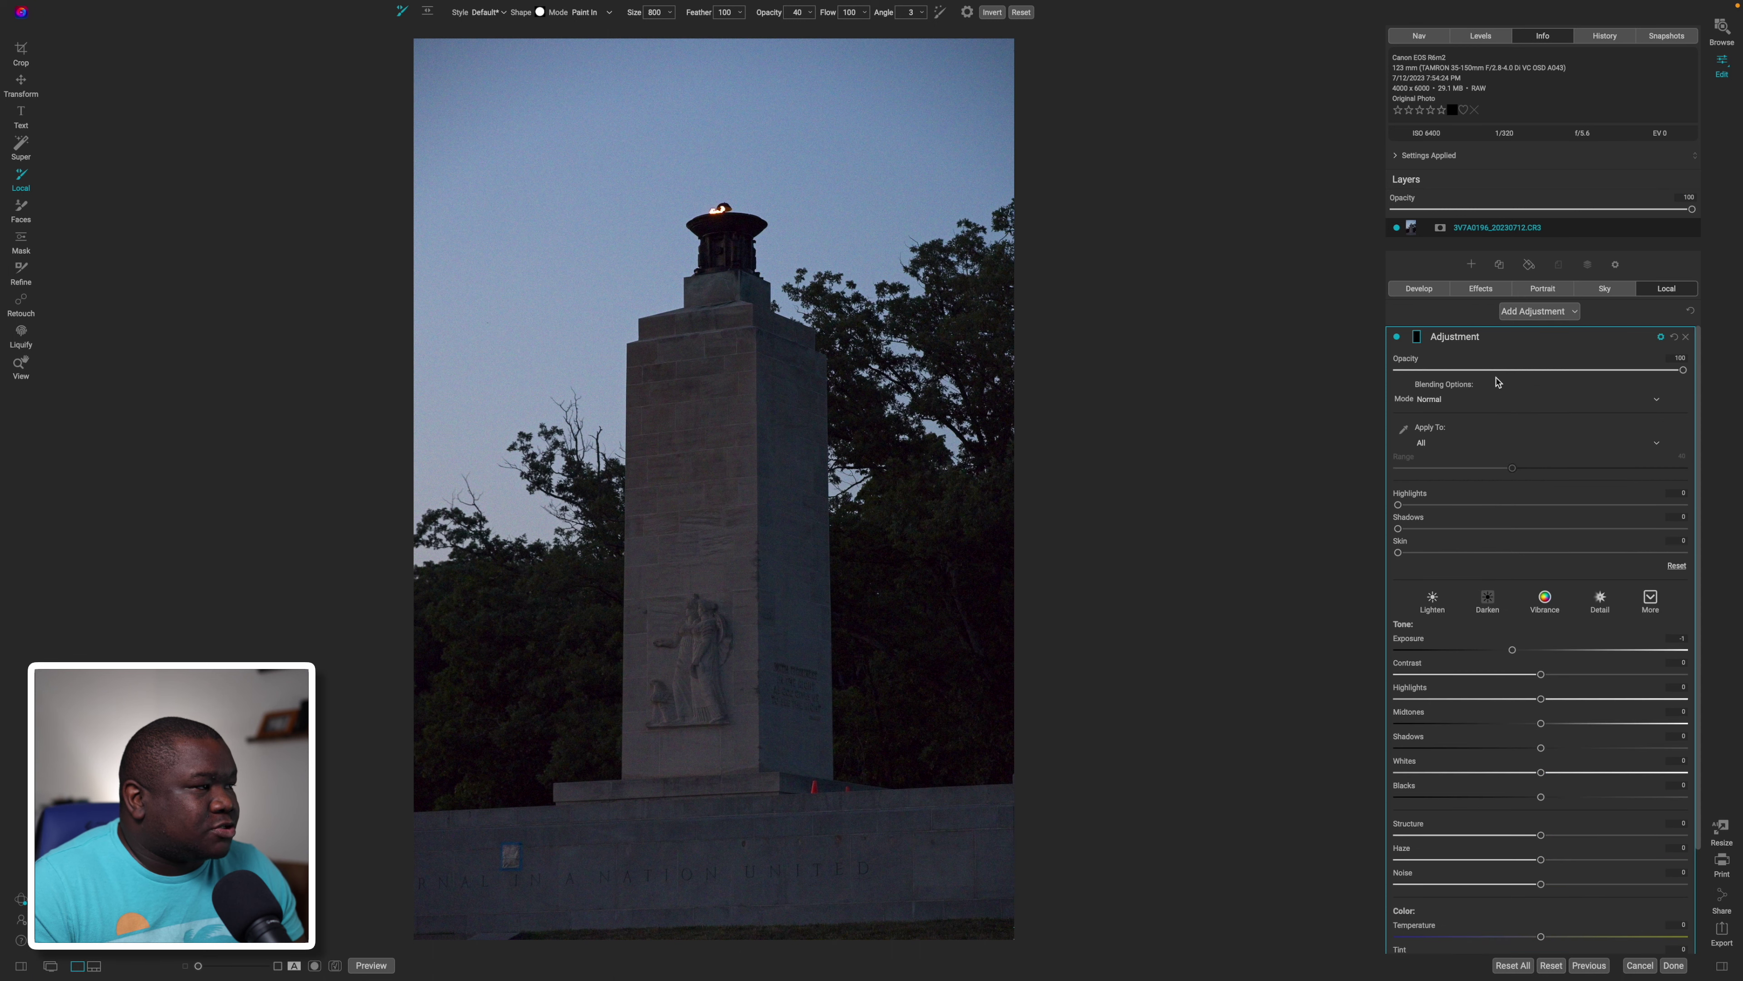
{"action": "left_click", "coordinate": [1452, 399]}
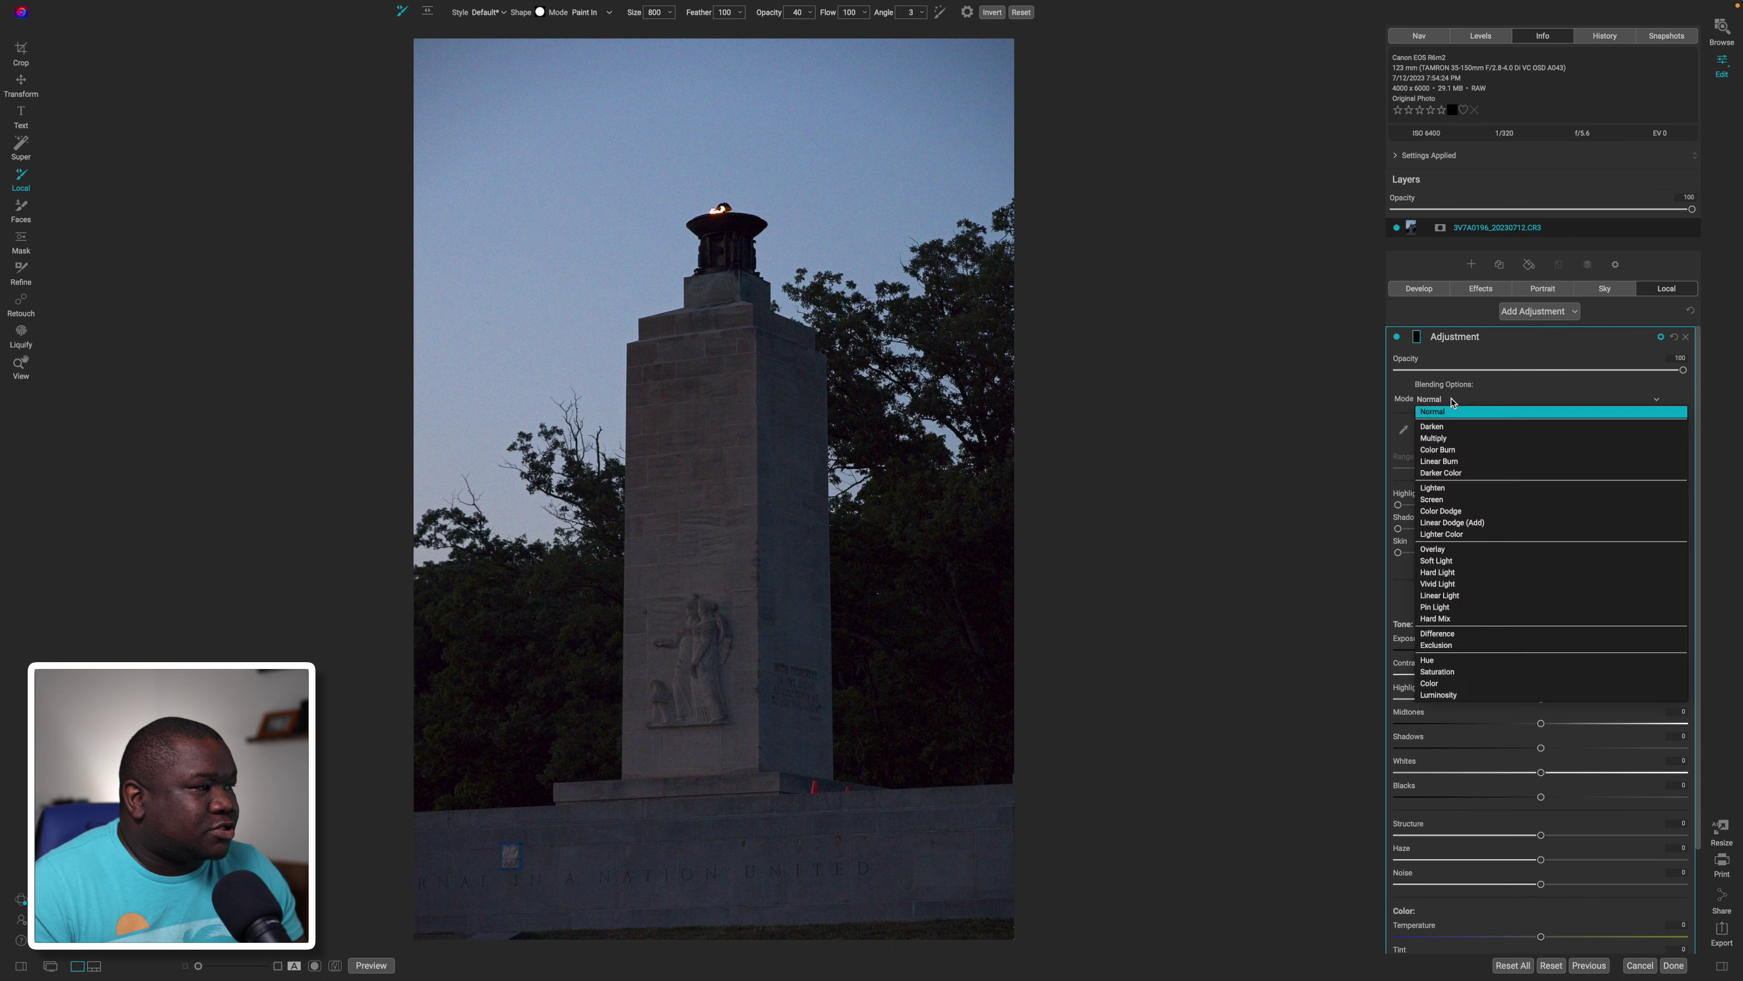
{"action": "left_click", "coordinate": [1441, 683]}
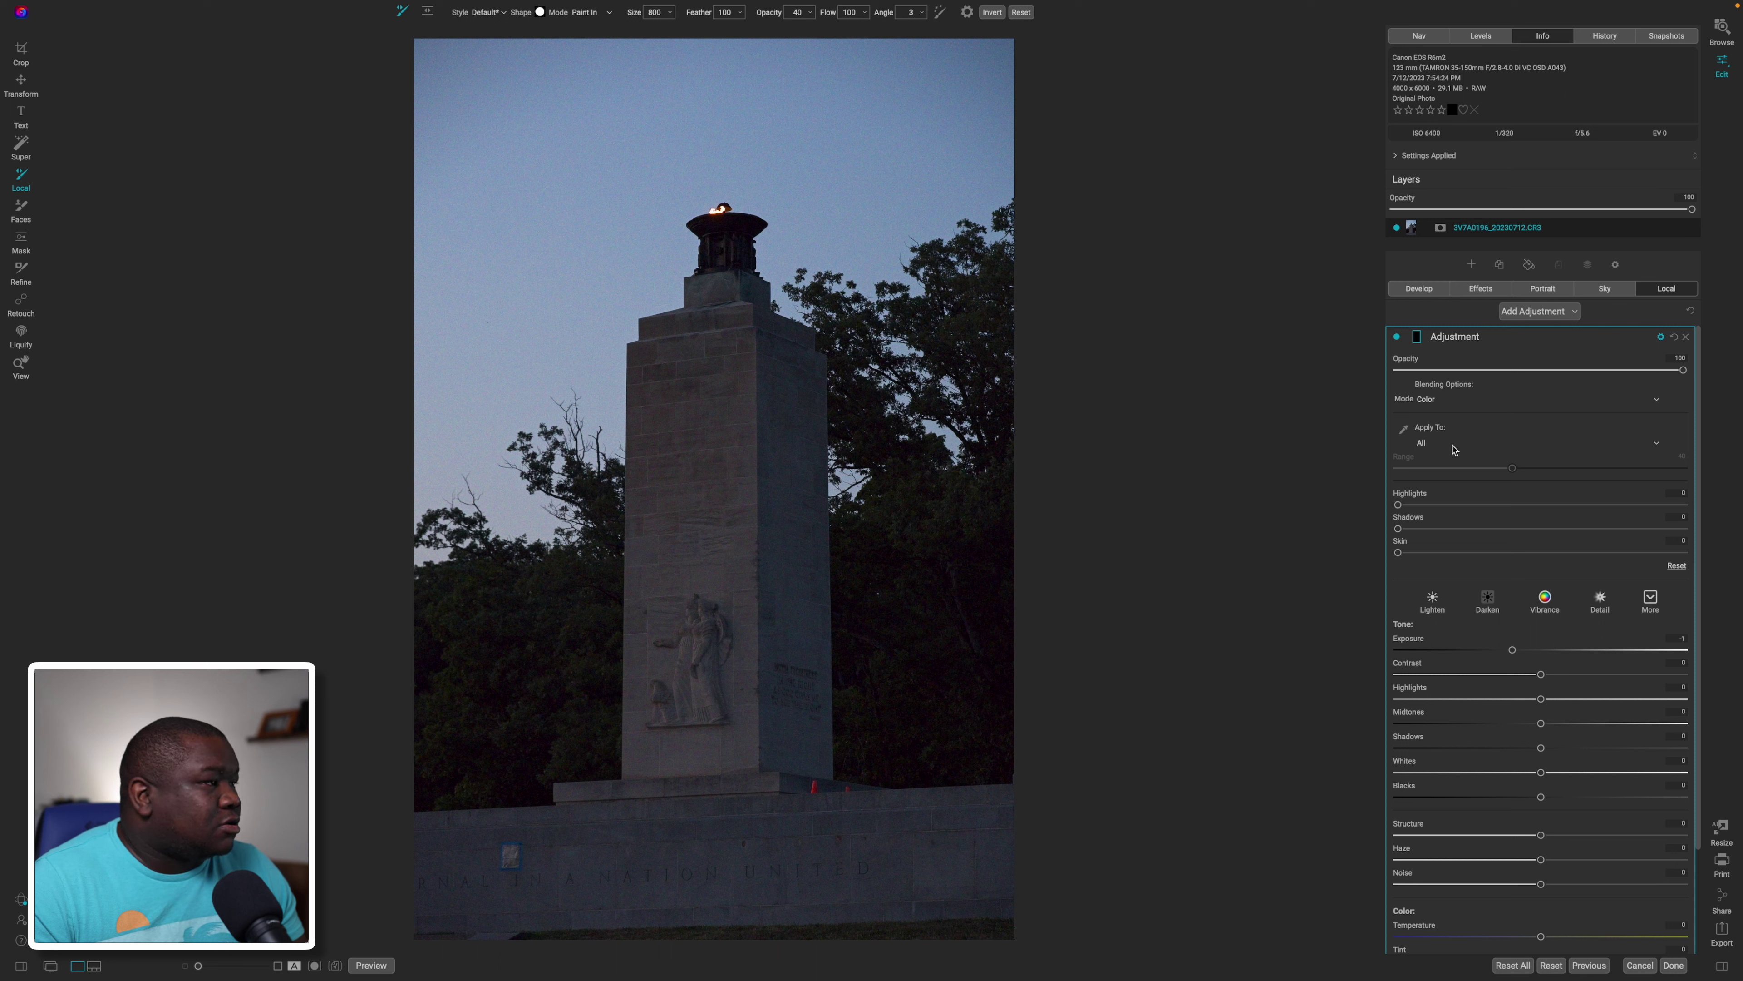
- Turn on Color Range masking and sample the stone colour with its eyedropper
{"action": "left_click", "coordinate": [1417, 338]}
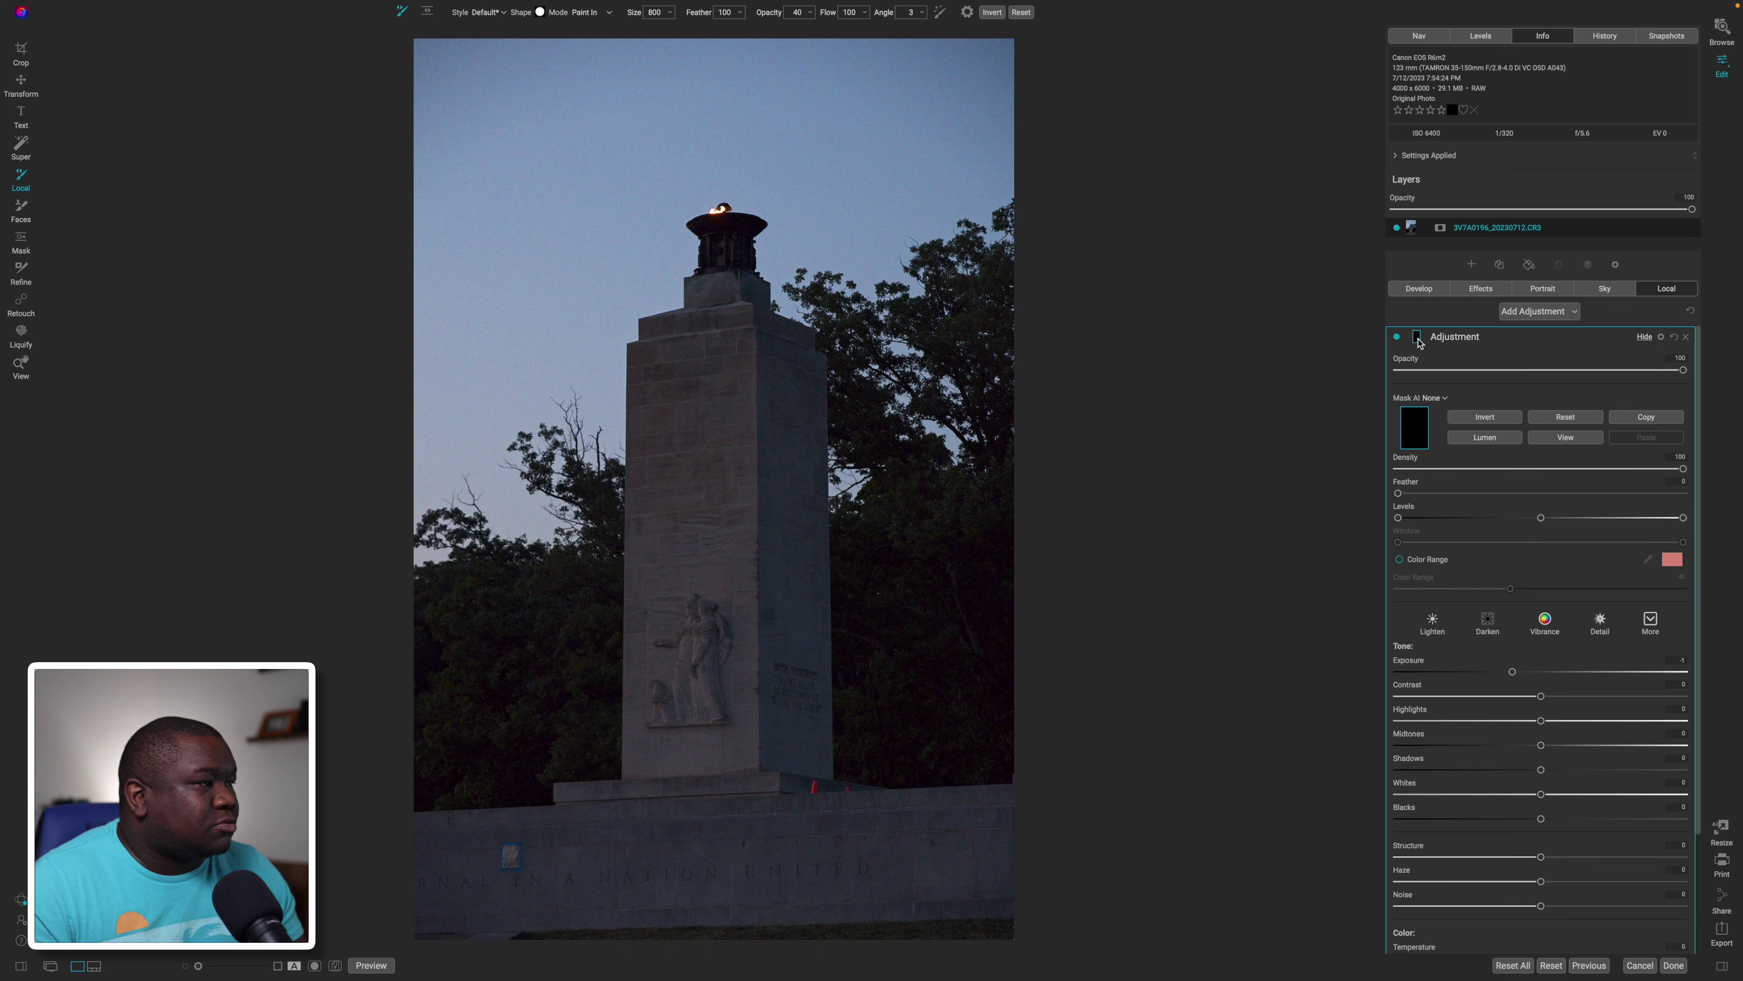
{"action": "left_click", "coordinate": [1398, 560]}
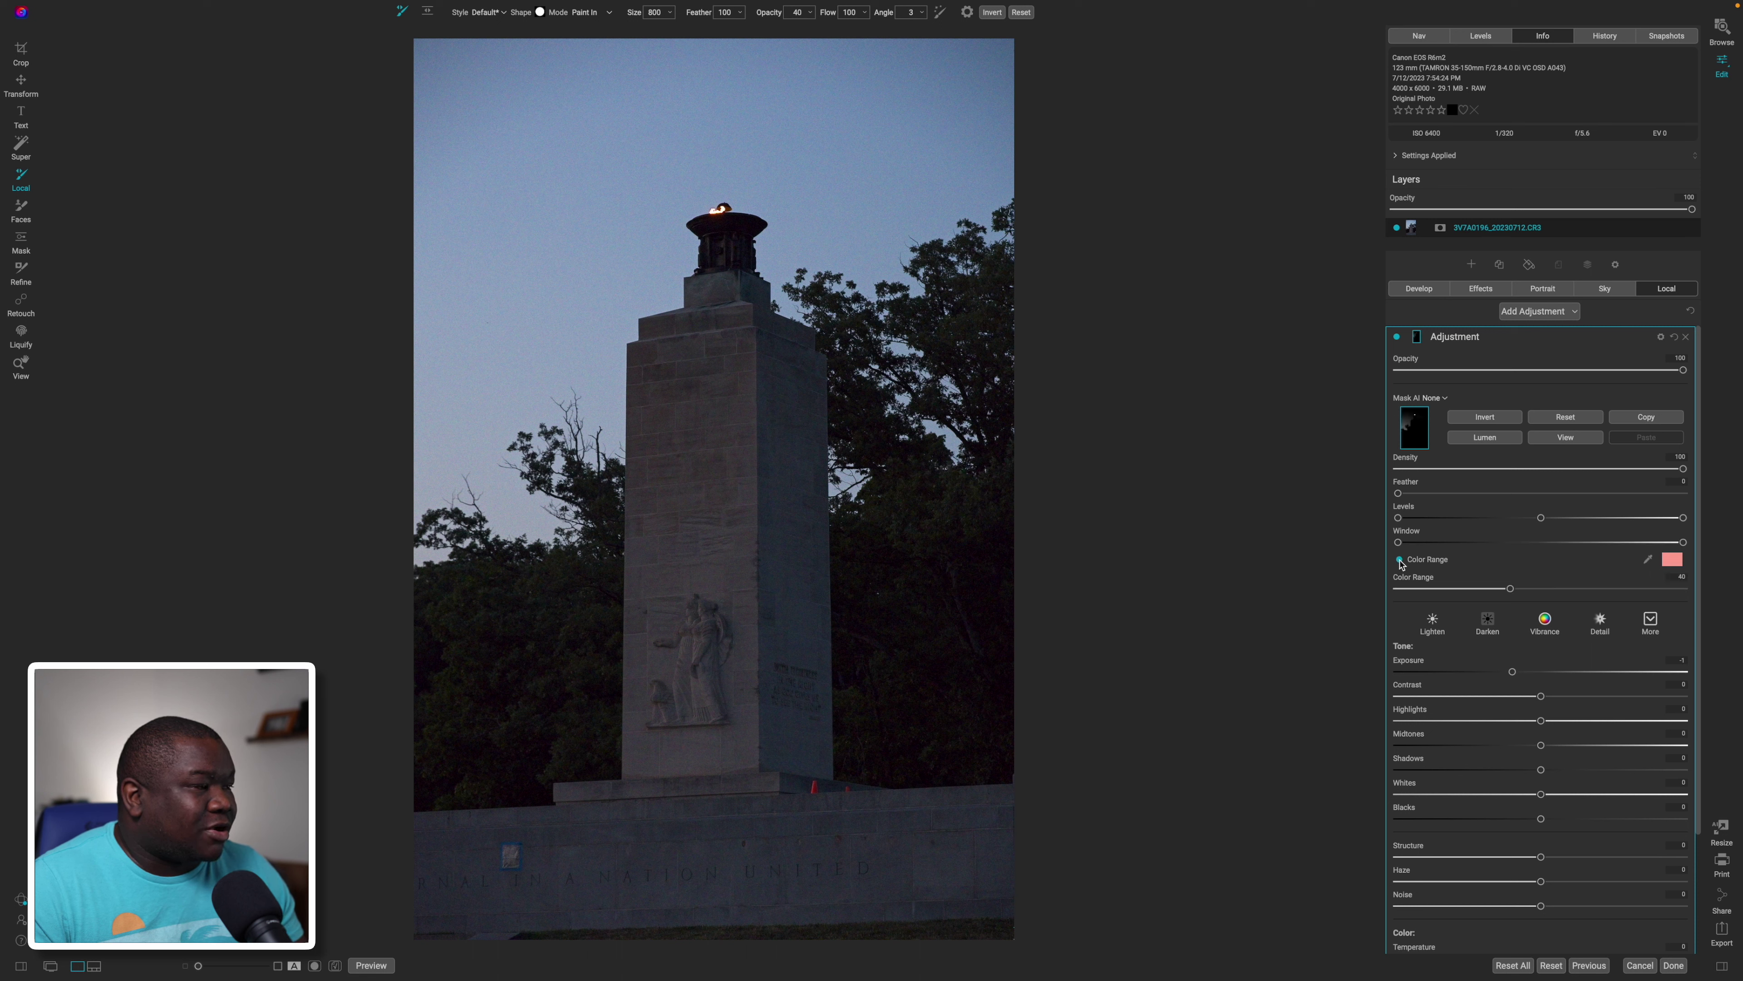
{"action": "left_click", "coordinate": [1649, 560]}
{"action": "left_click", "coordinate": [666, 479]}
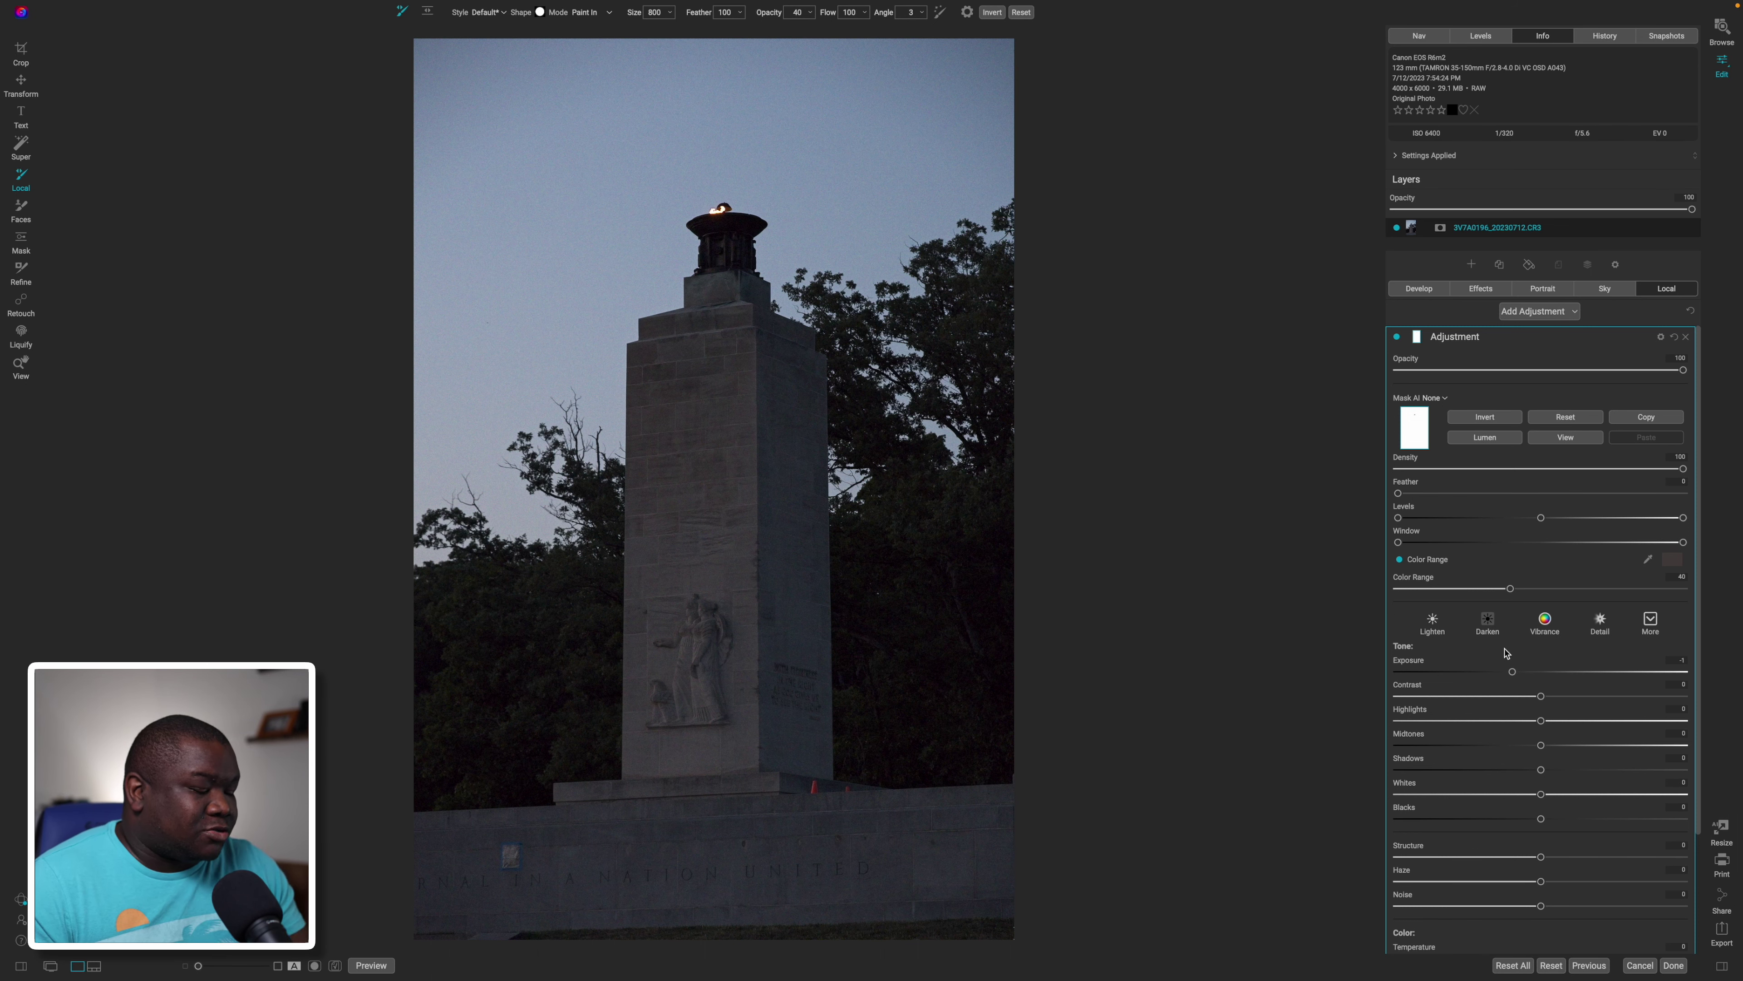
- Narrow Color Range to about 12 while viewing the mask, isolating the monument from the sky
{"action": "key", "text": "super+m"}
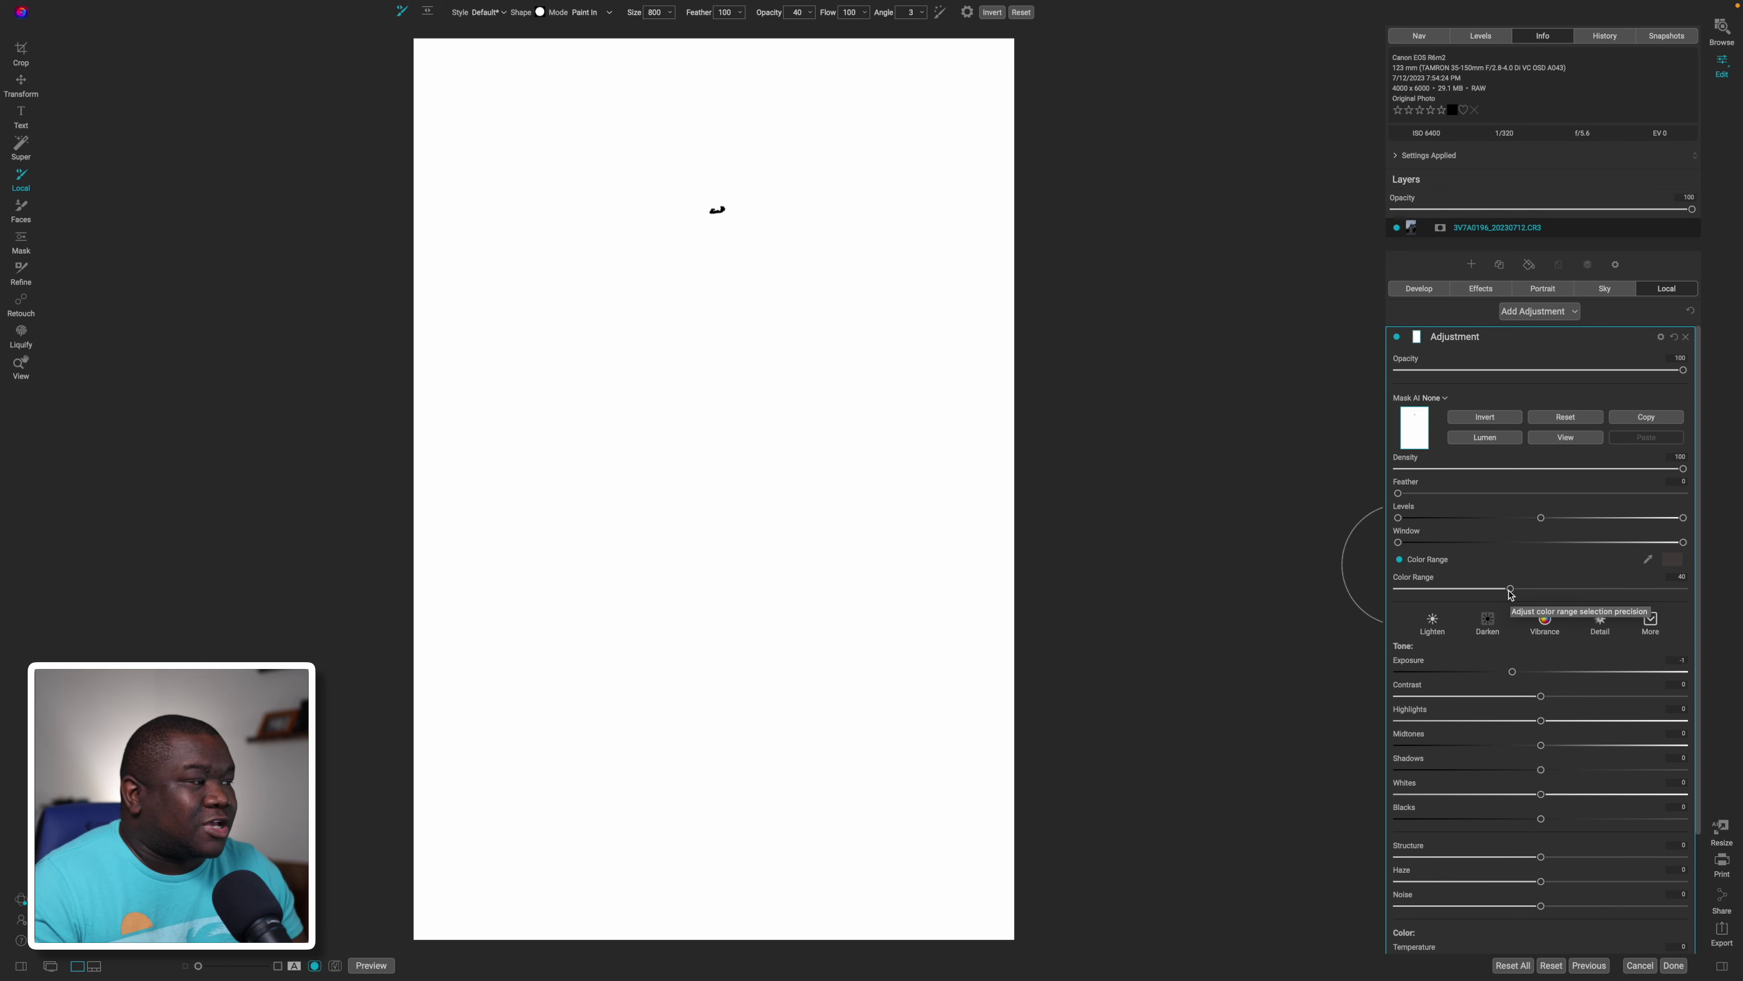
{"action": "left_click_drag", "start_coordinate": [1509, 590], "coordinate": [1430, 596]}
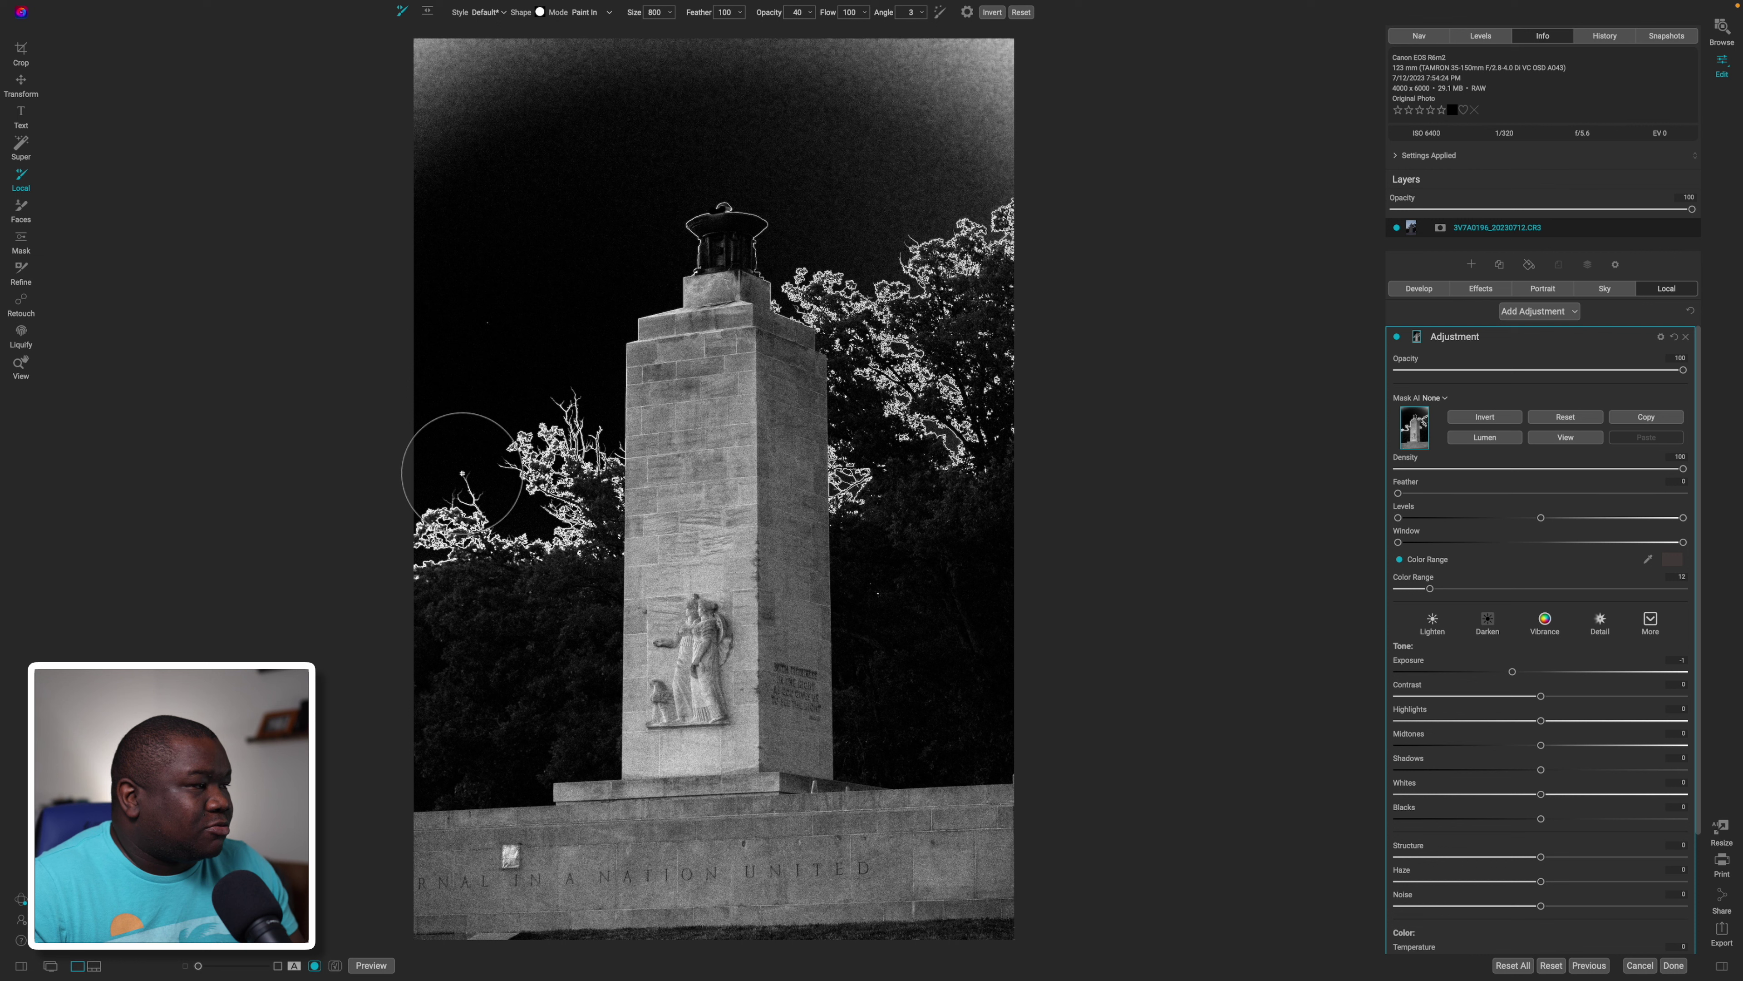
{"action": "key", "text": "super+m"}
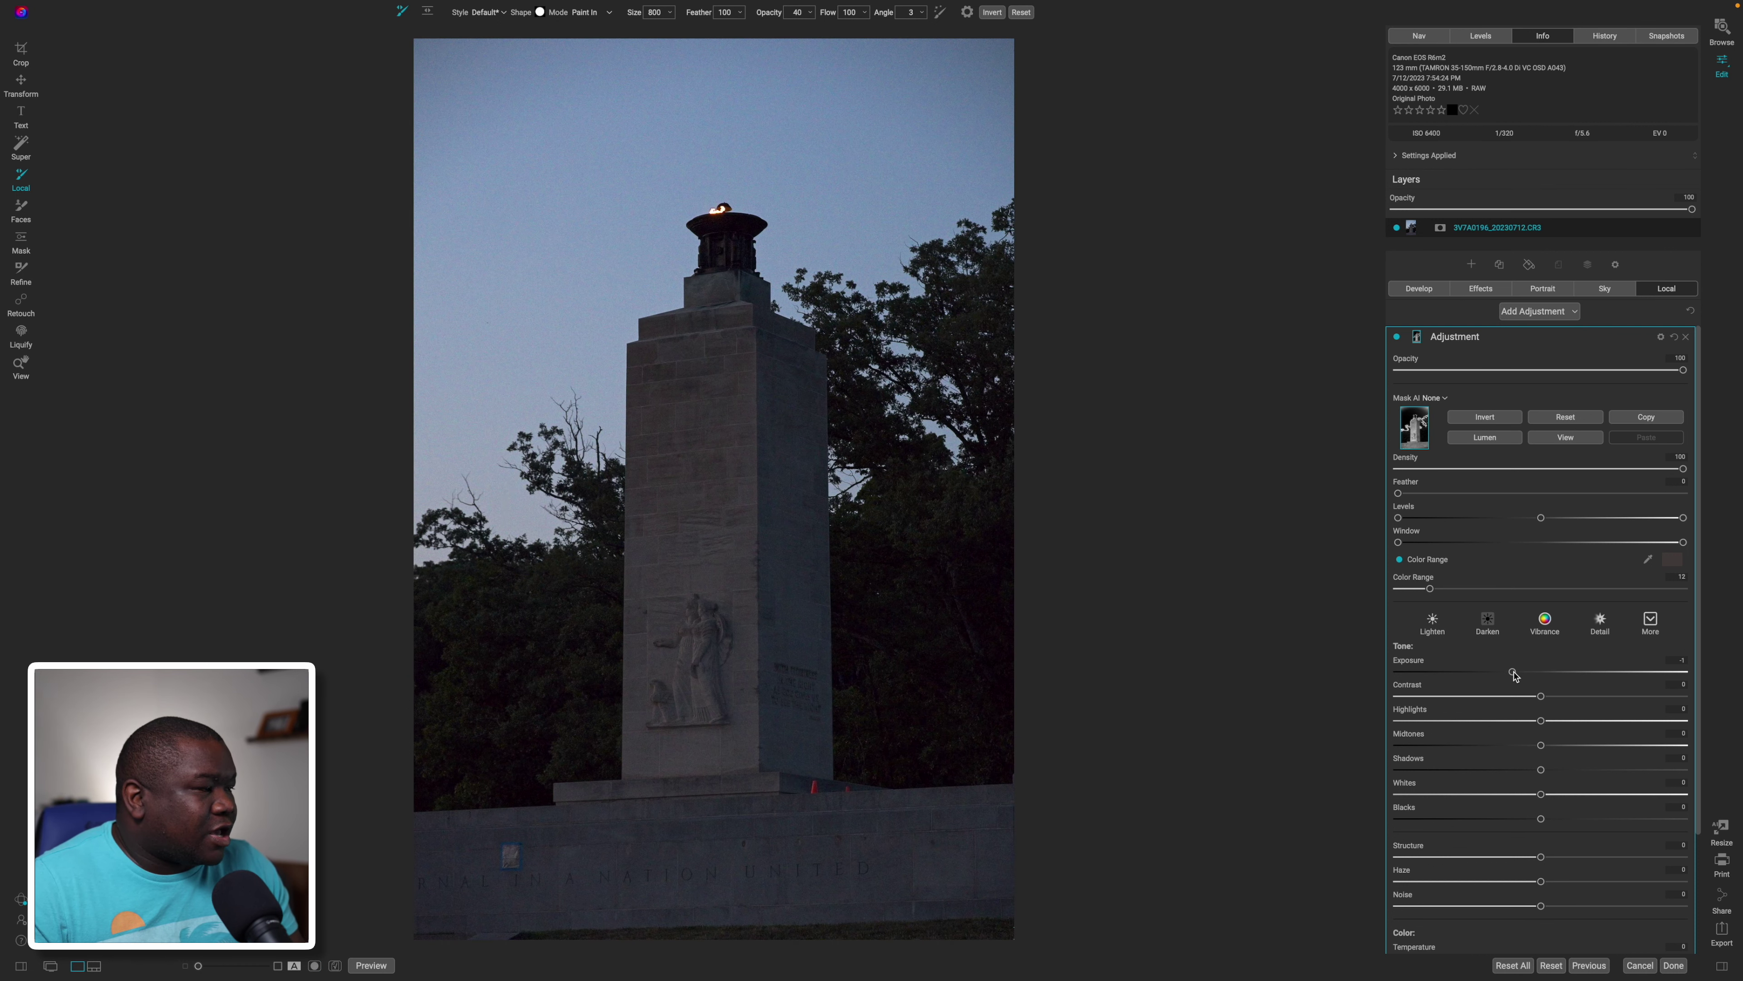
- Raise the monument adjustment's Exposure to about 1.46 and Vibrance to 34
{"action": "left_click_drag", "start_coordinate": [1521, 675], "coordinate": [1597, 681]}
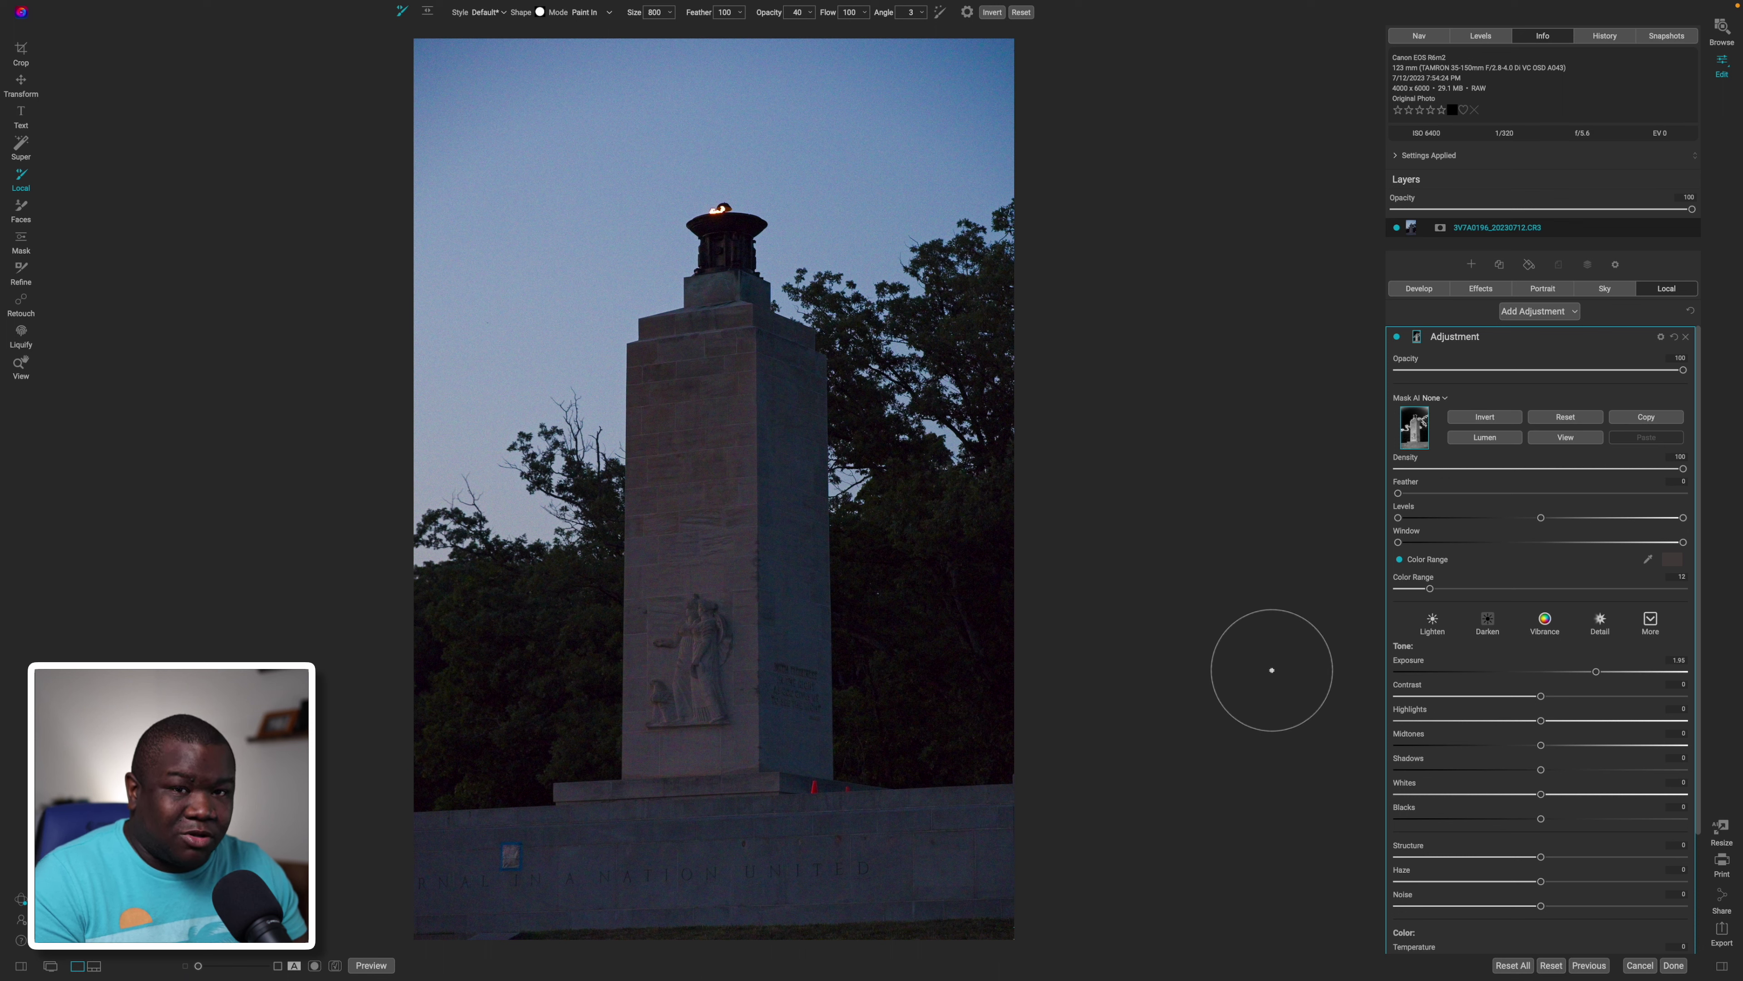
{"action": "scroll", "coordinate": [1498, 679], "scroll_direction": "down", "scroll_amount": 4}
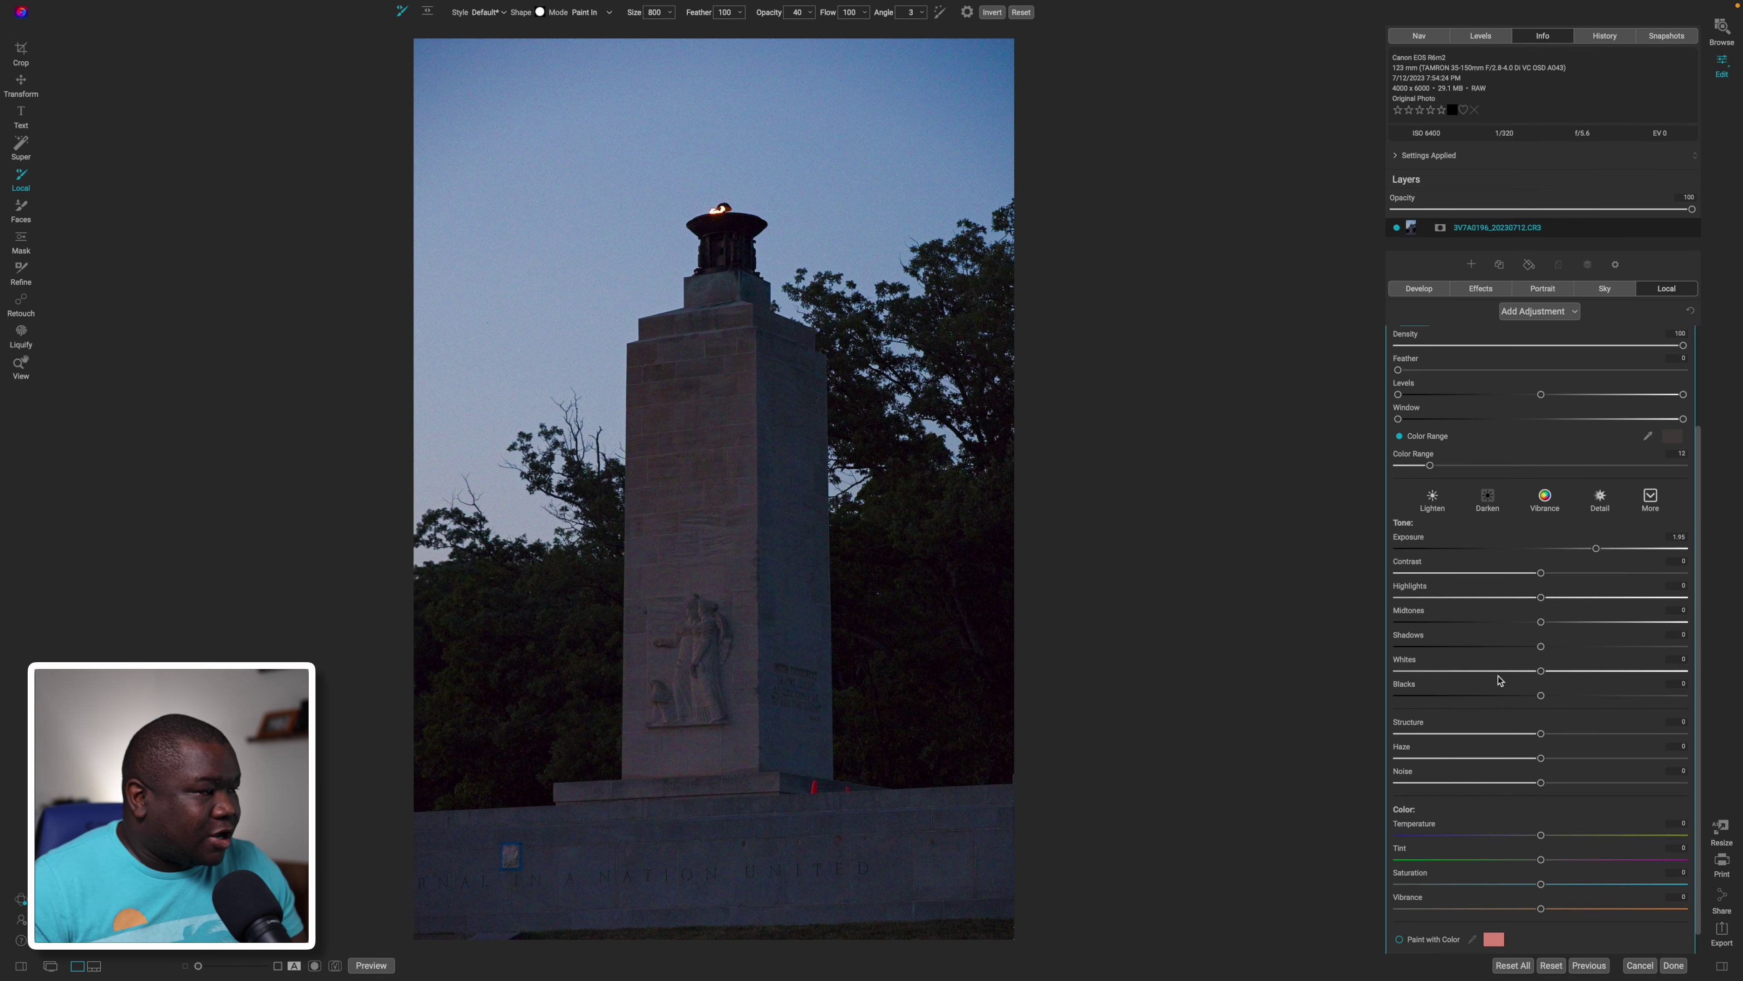
{"action": "left_click_drag", "start_coordinate": [1541, 885], "coordinate": [1543, 814]}
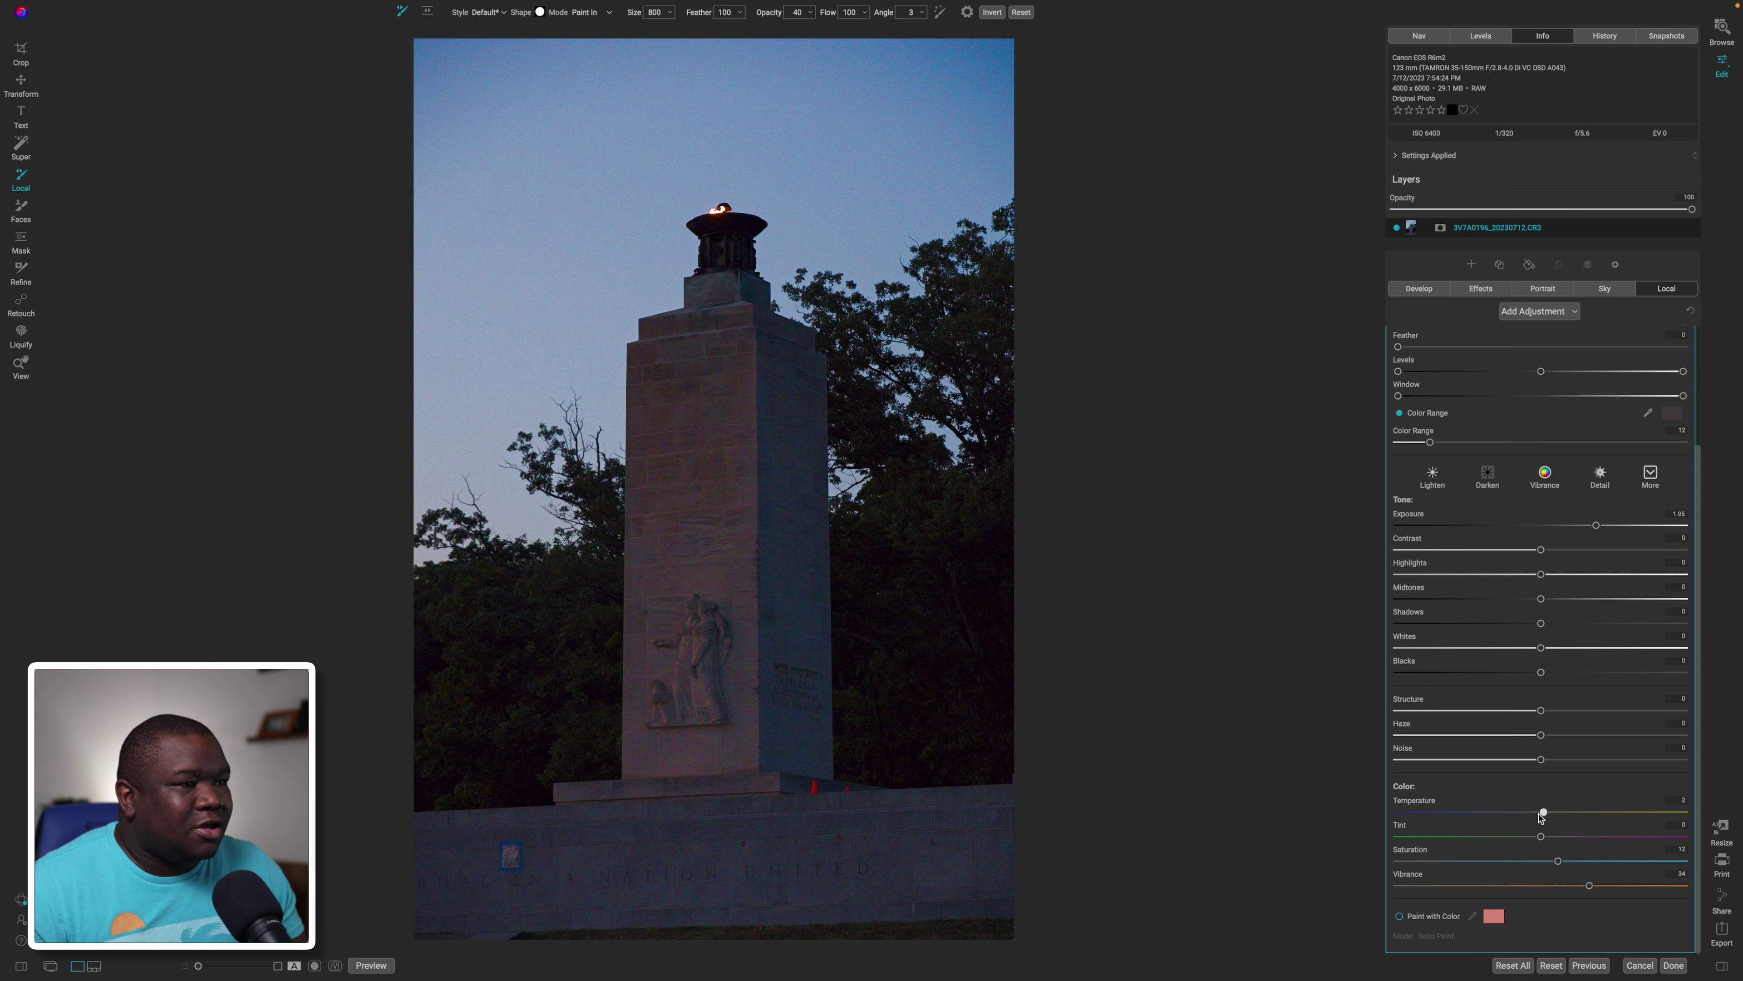